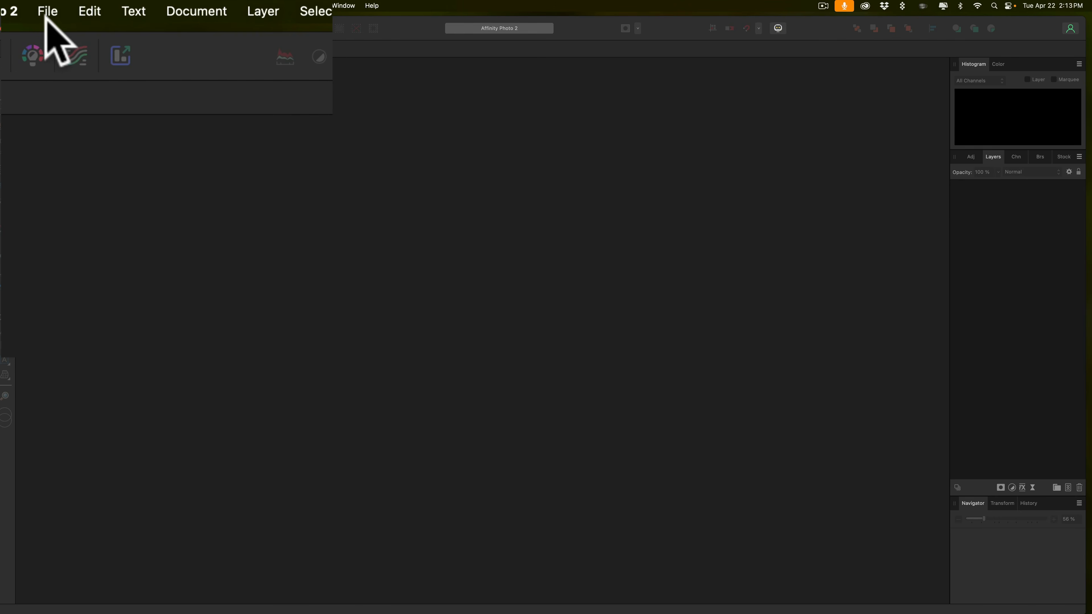
Step: Open the raw photos _DSC1086.nef, _DSC1437.nef and _DSC5264.nef from the Desktop together
{"action": "left_click", "coordinate": [43, 9]}
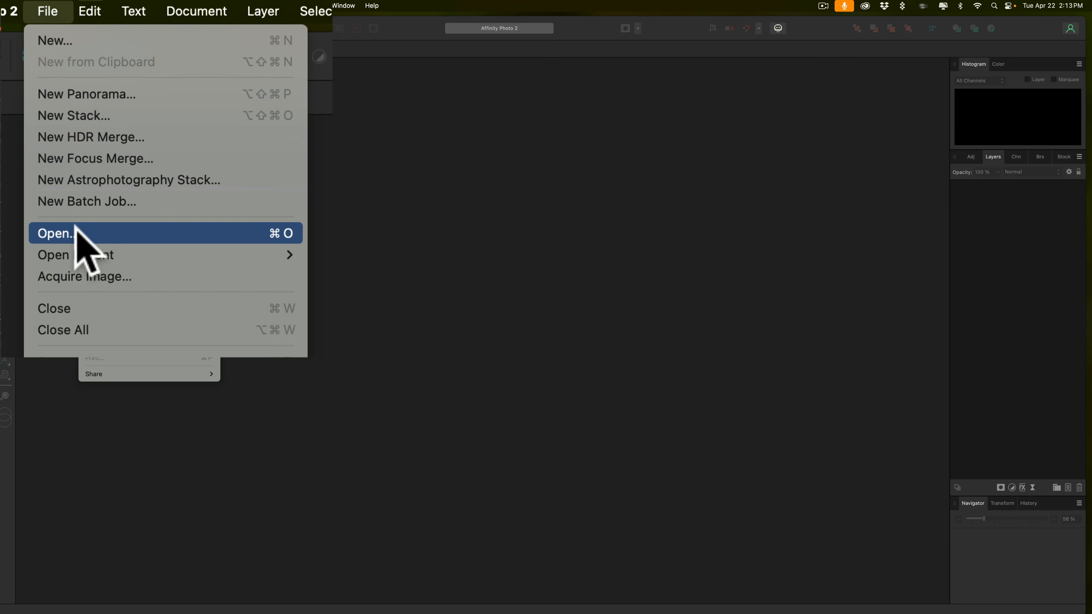
{"action": "left_click", "coordinate": [76, 232]}
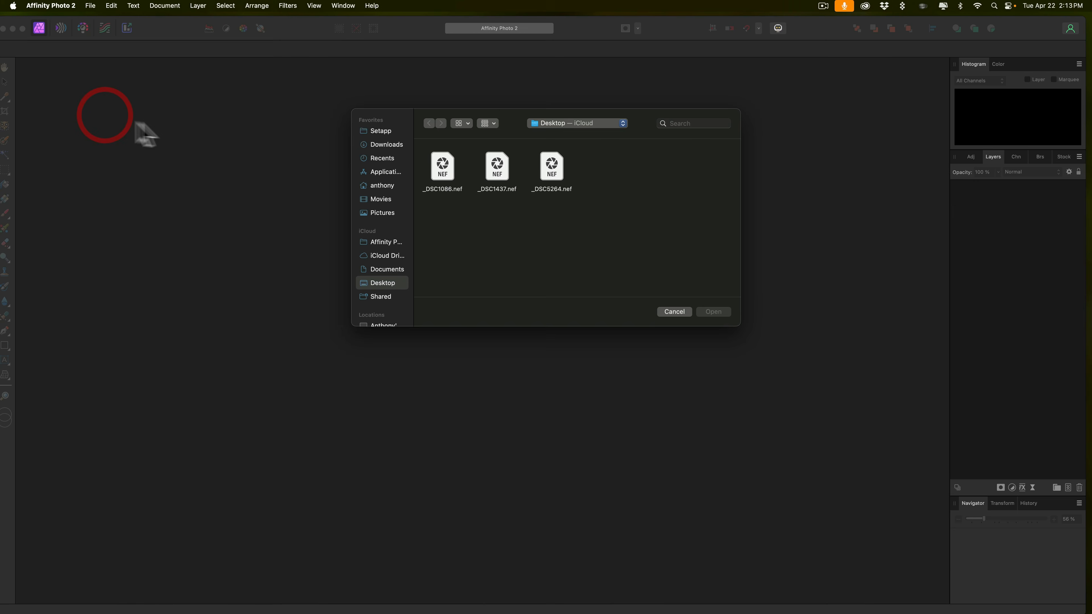
{"action": "left_click_drag", "start_coordinate": [641, 181], "coordinate": [417, 170]}
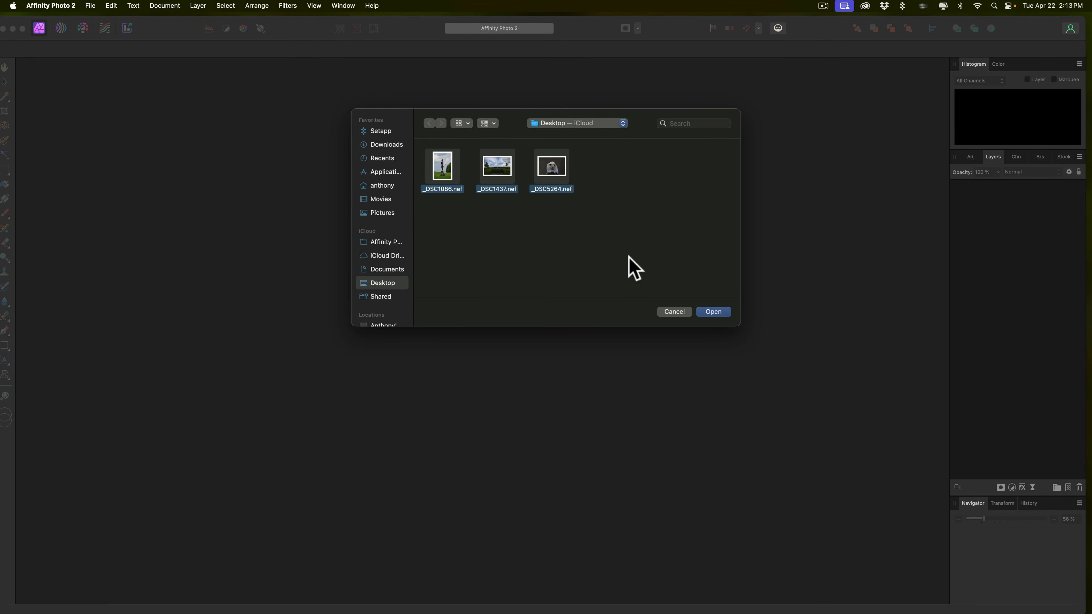
{"action": "left_click", "coordinate": [720, 311]}
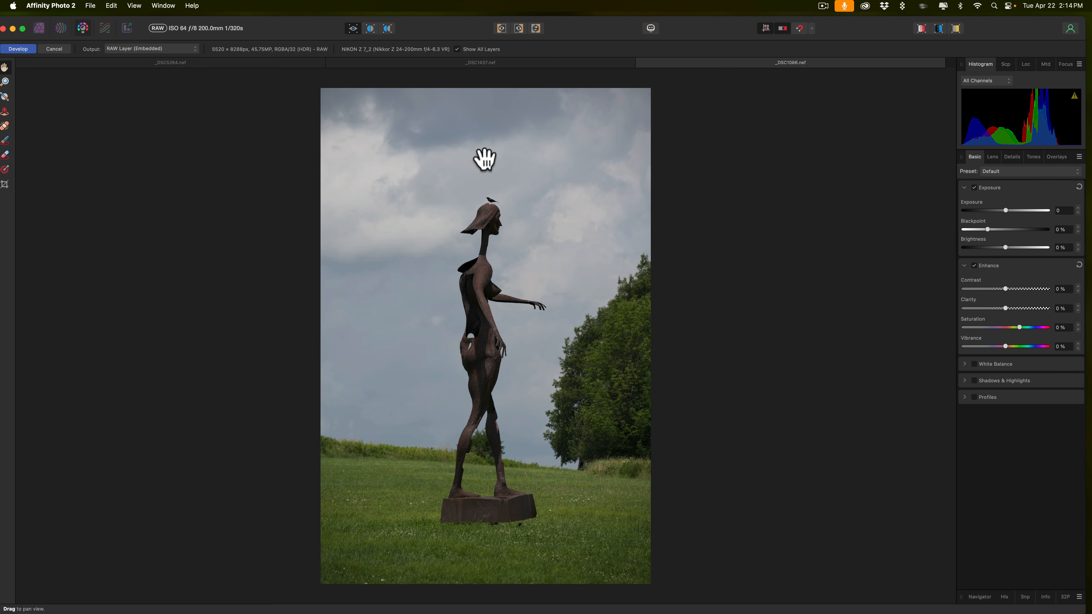
Step: In the bench photo _DSC1437.nef, set exposure to 1.36, blackpoint to 2 % and brightness to -5 %
{"action": "left_click", "coordinate": [519, 62]}
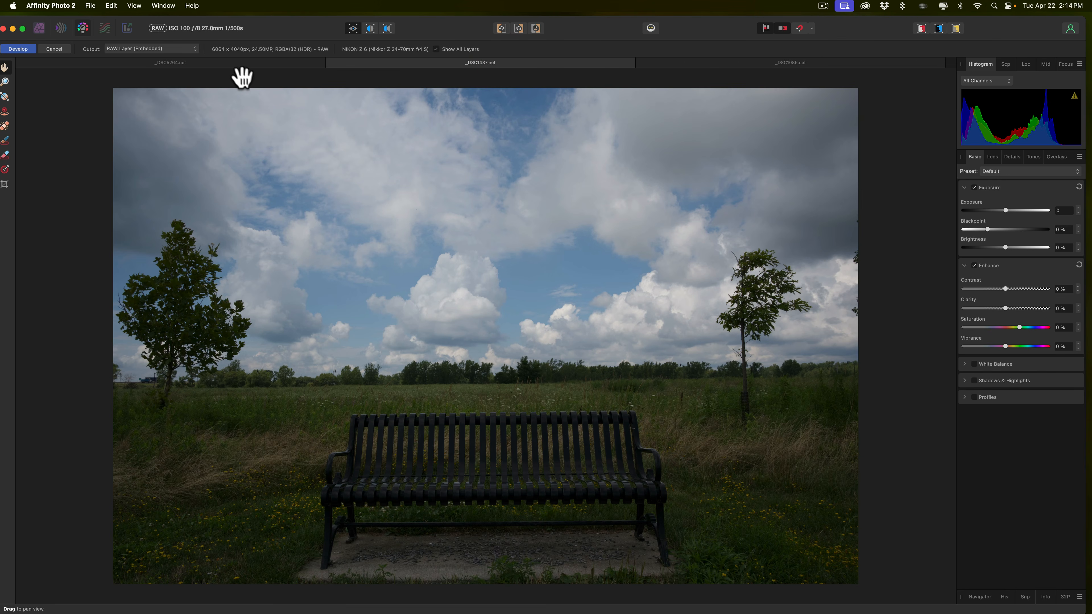
{"action": "left_click", "coordinate": [230, 63]}
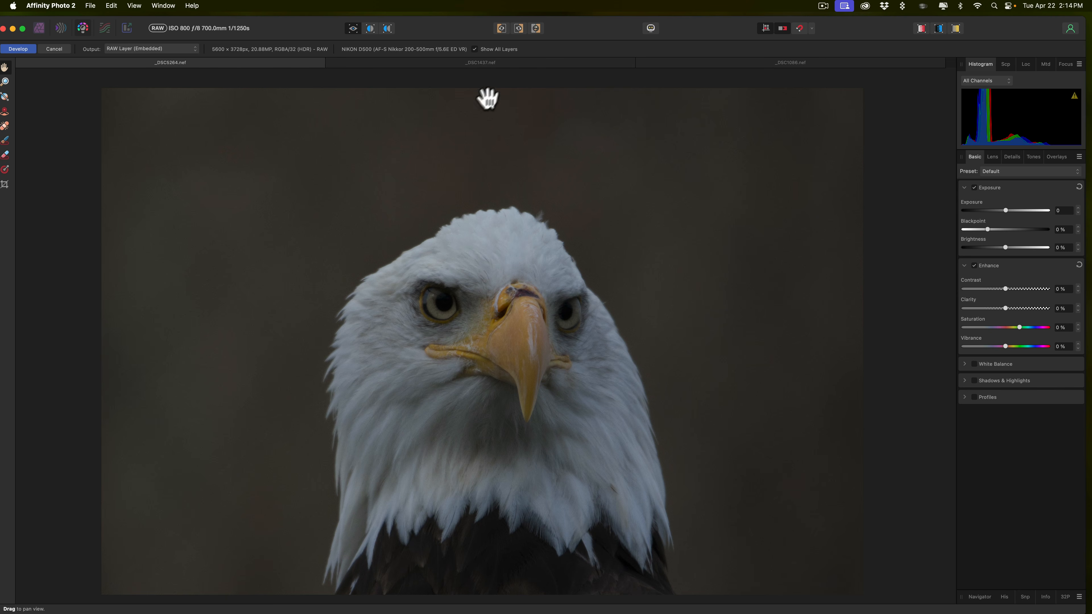
{"action": "left_click", "coordinate": [522, 64]}
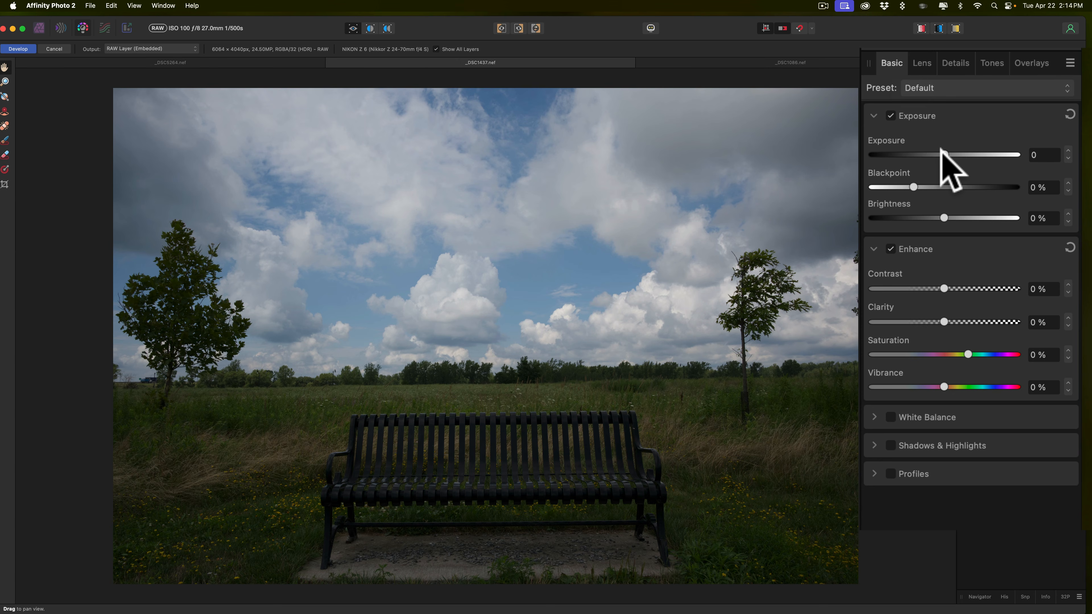
{"action": "left_click_drag", "start_coordinate": [944, 151], "coordinate": [964, 152]}
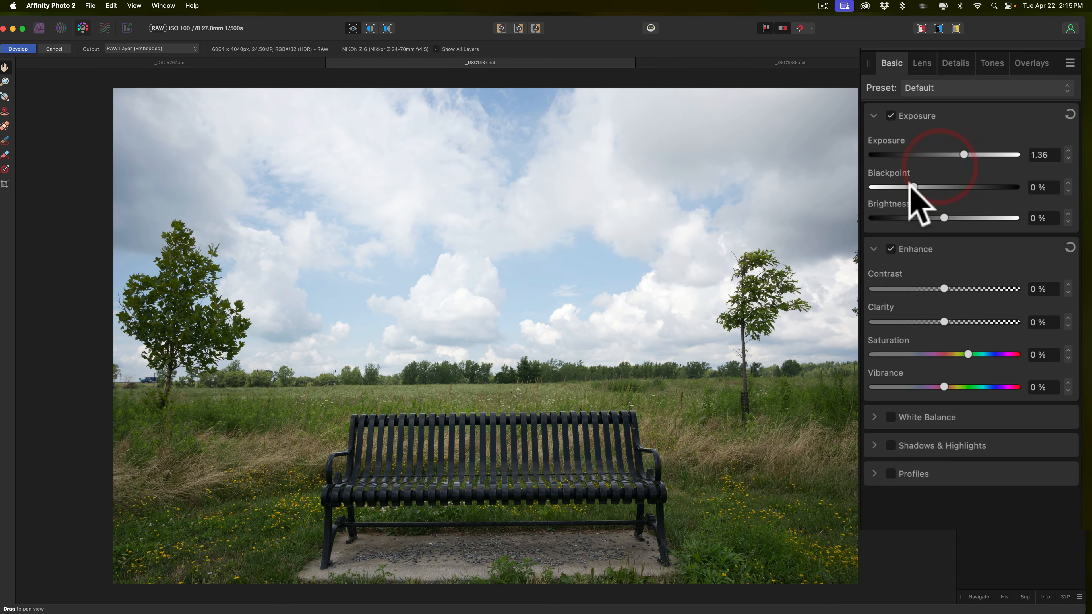
{"action": "left_click_drag", "start_coordinate": [912, 185], "coordinate": [927, 213]}
{"action": "left_click", "coordinate": [931, 215]}
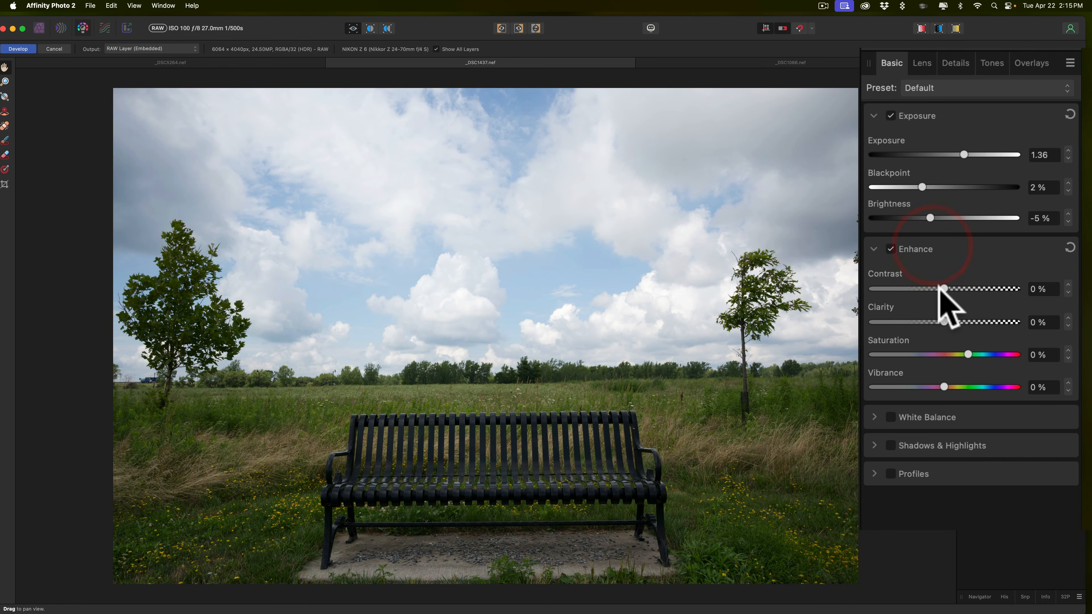
Step: Set the bench photo's clarity to 16 % and its saturation to 0 %
{"action": "left_click_drag", "start_coordinate": [945, 321], "coordinate": [967, 348]}
{"action": "left_click", "coordinate": [967, 348]}
{"action": "left_click", "coordinate": [895, 339]}
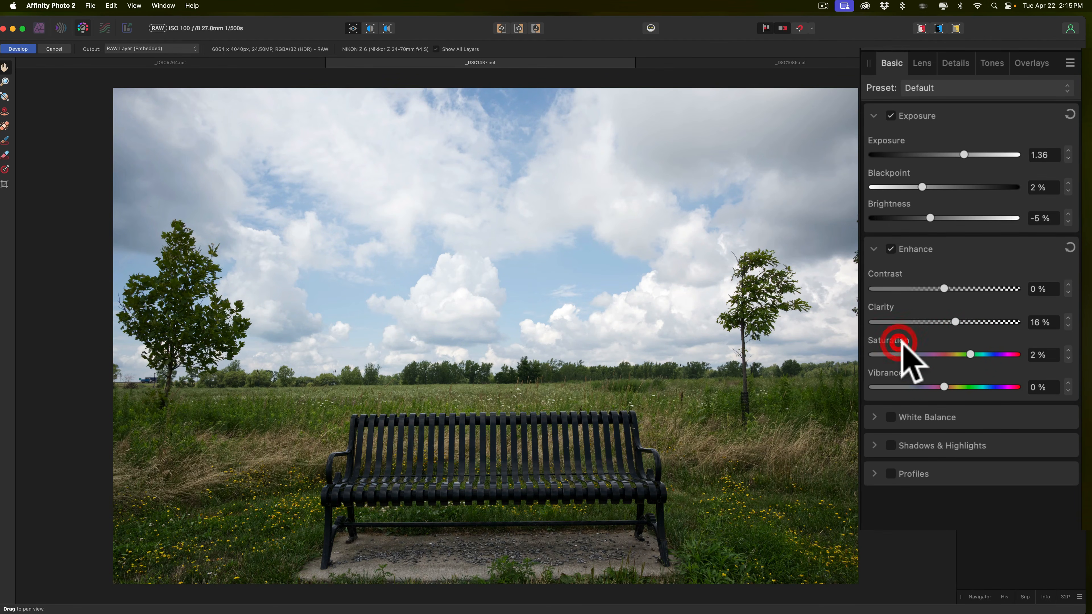
{"action": "left_click_drag", "start_coordinate": [969, 351], "coordinate": [967, 351]}
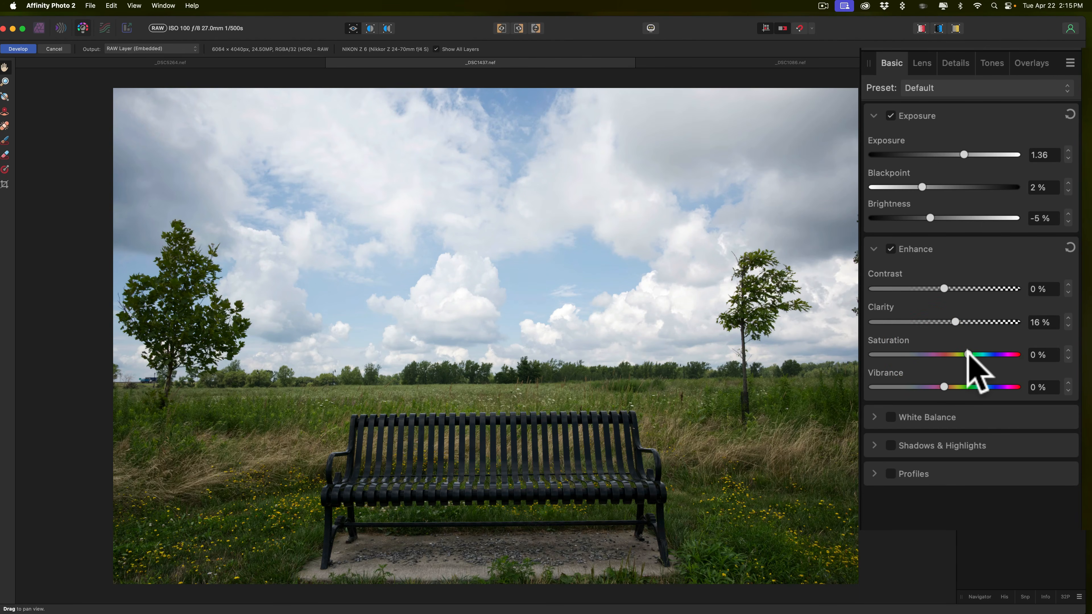
{"action": "left_click", "coordinate": [968, 352]}
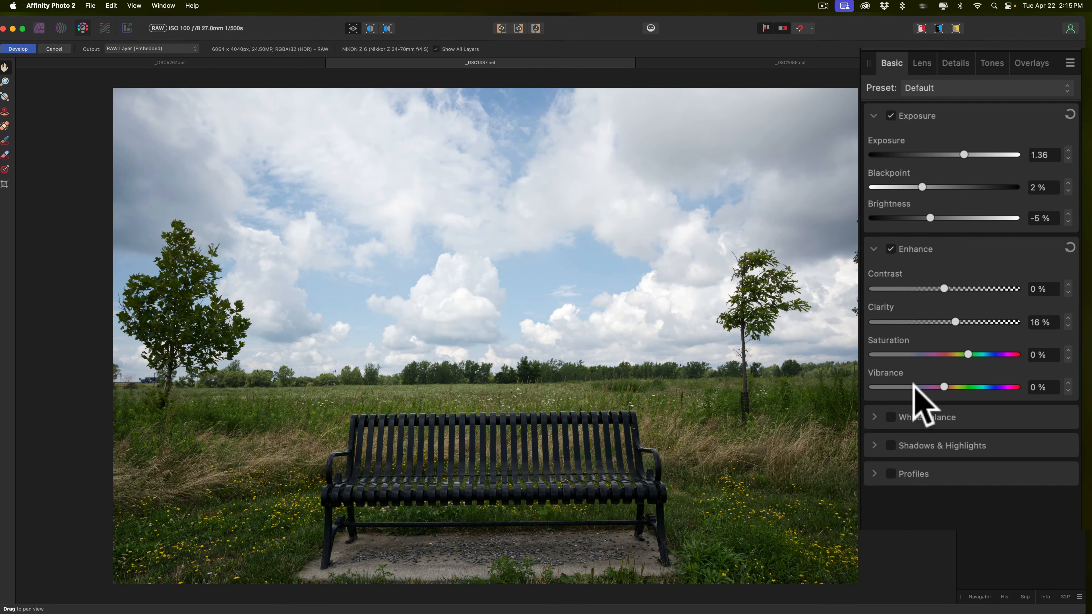
Step: Enable Shadows & Highlights with shadows at 17 % and highlights at -36 %, and turn on Remove Lens Vignette
{"action": "left_click", "coordinate": [890, 446]}
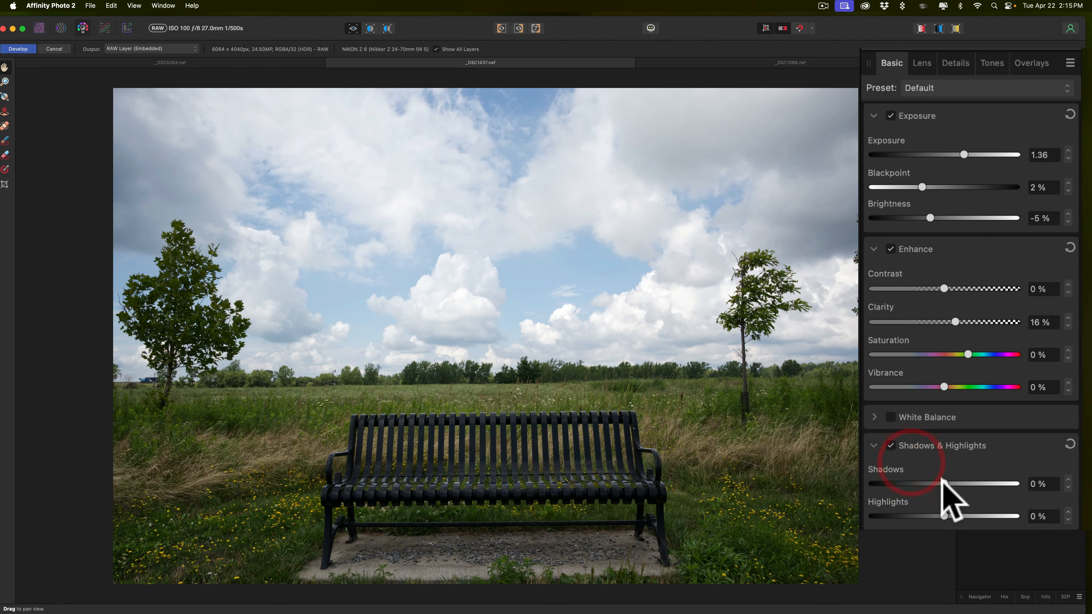
{"action": "left_click_drag", "start_coordinate": [940, 478], "coordinate": [919, 515]}
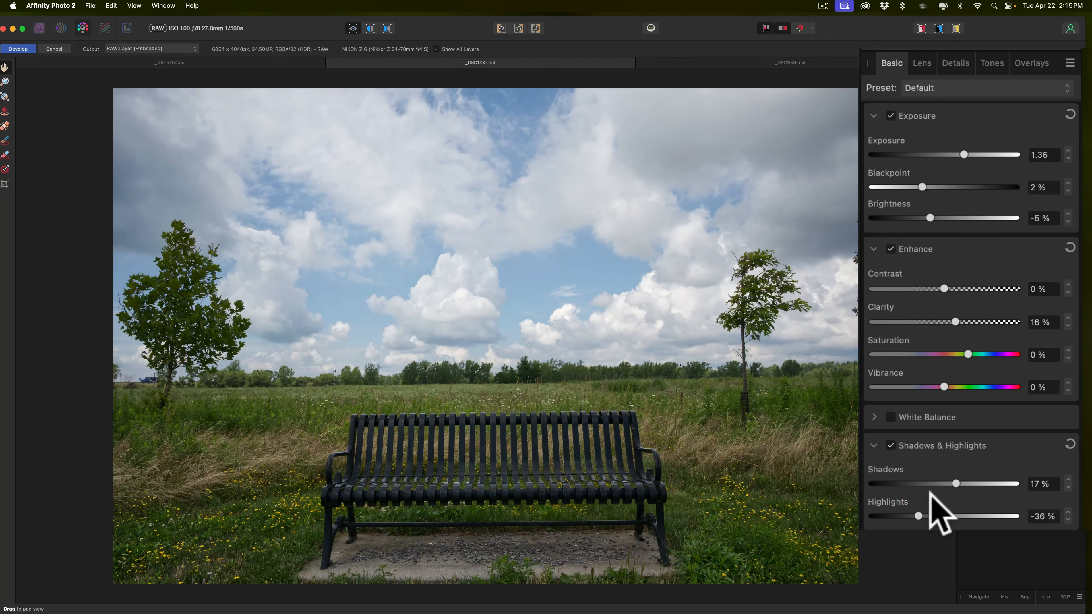
{"action": "left_click", "coordinate": [920, 63]}
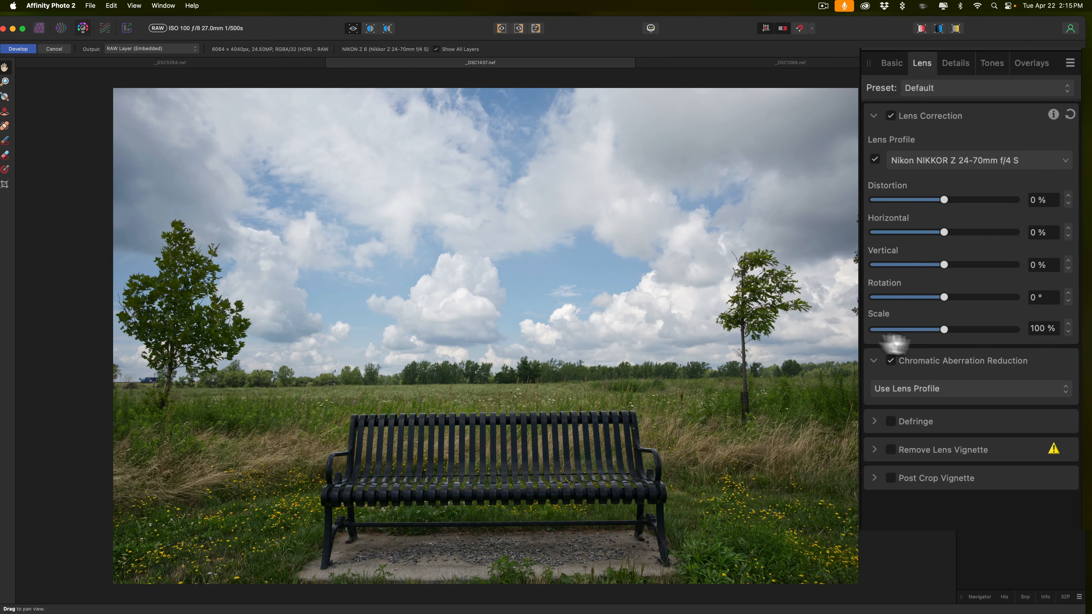
{"action": "left_click", "coordinate": [890, 450]}
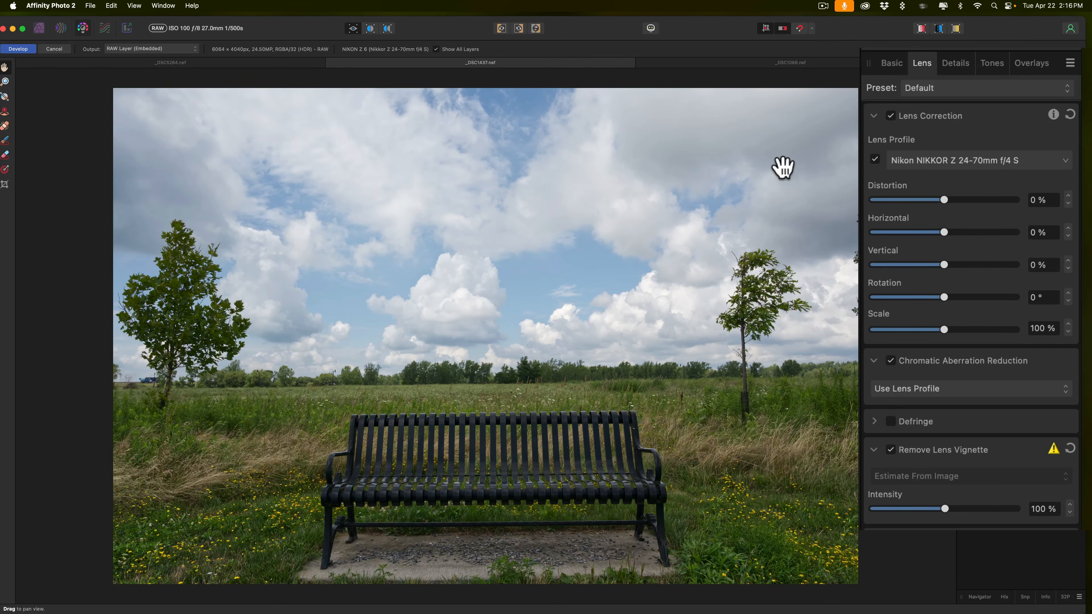
Step: Check the Details, Tones and Overlays settings, and develop the bench photo
{"action": "left_click", "coordinate": [958, 64]}
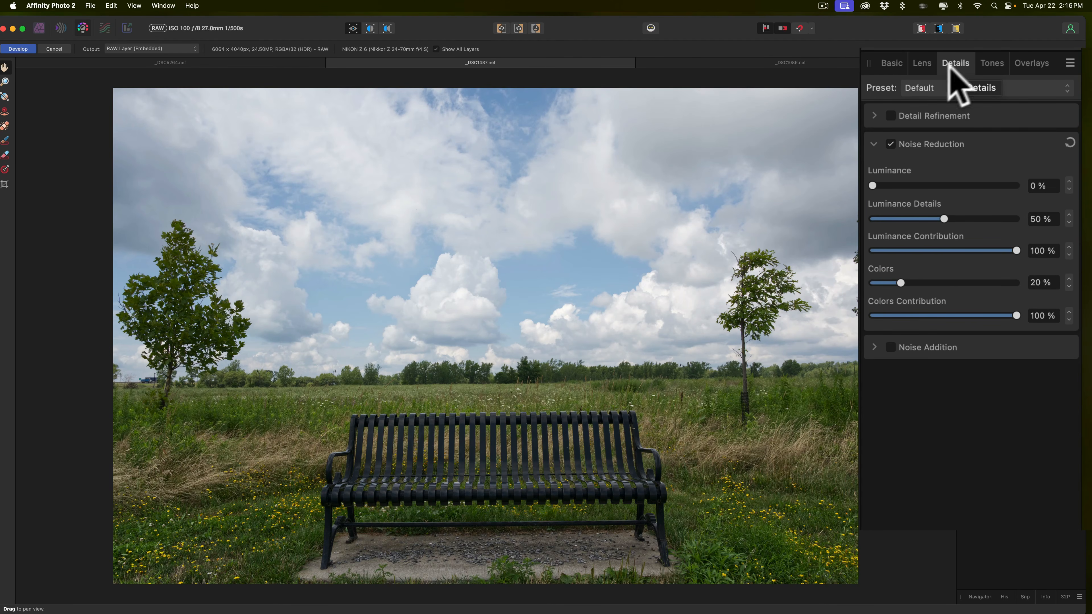
{"action": "left_click", "coordinate": [992, 63]}
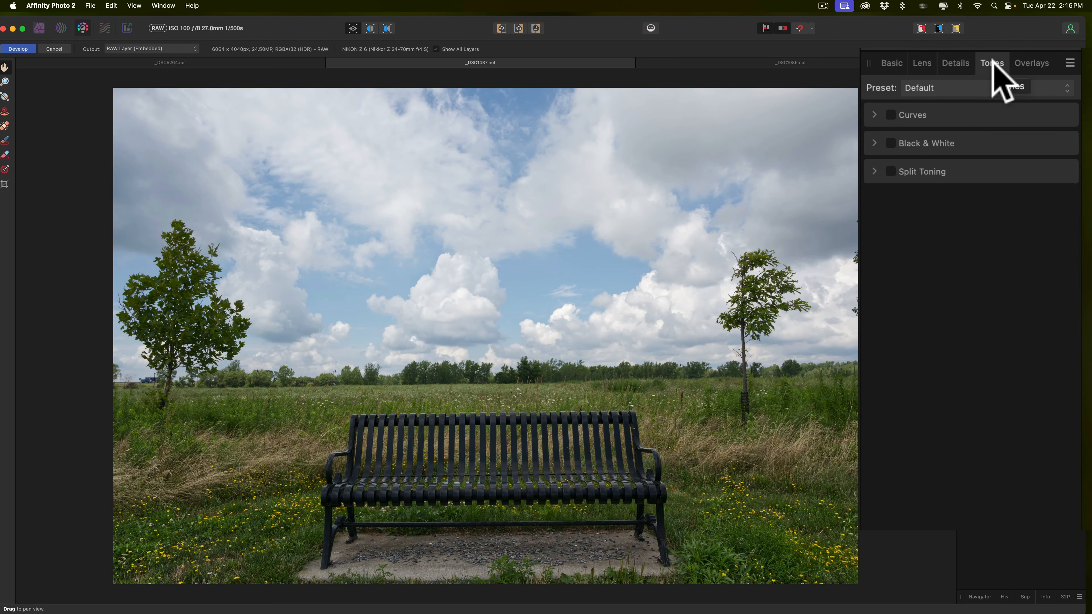
{"action": "left_click", "coordinate": [1032, 64]}
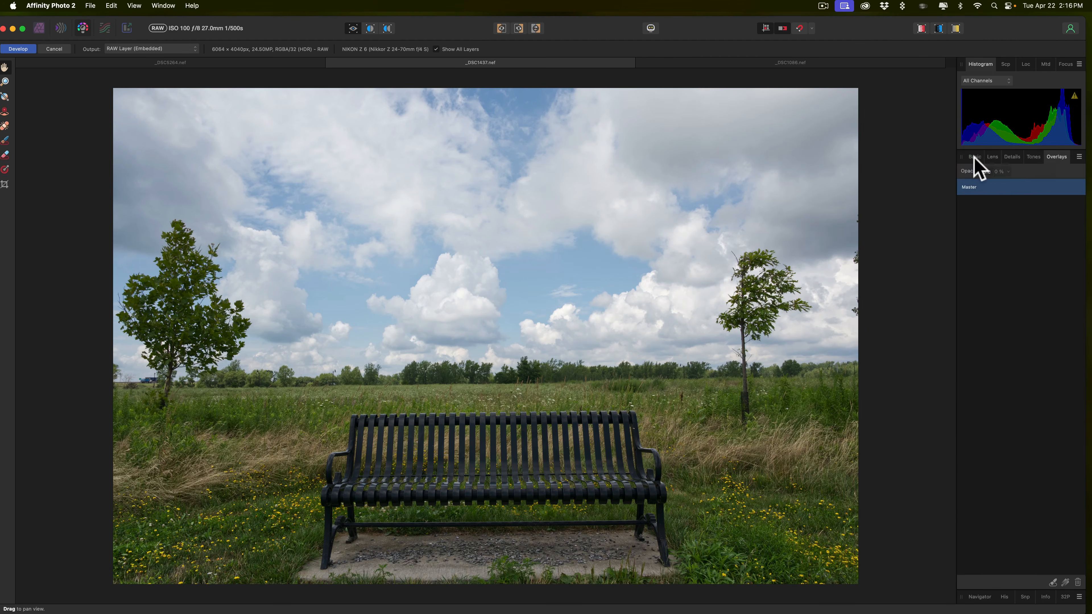
{"action": "left_click", "coordinate": [974, 158]}
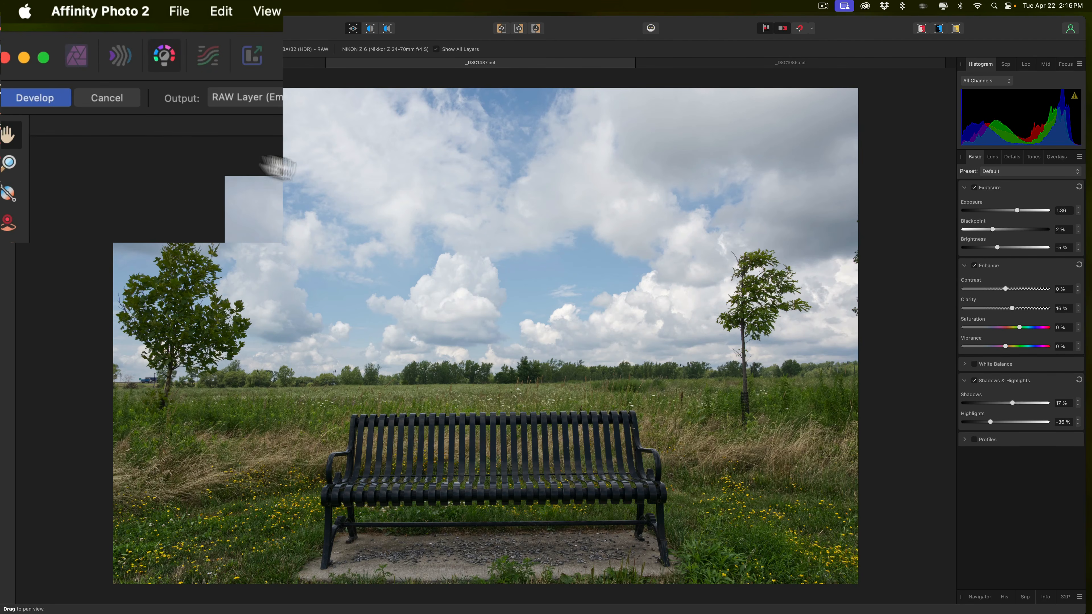
{"action": "left_click", "coordinate": [37, 93]}
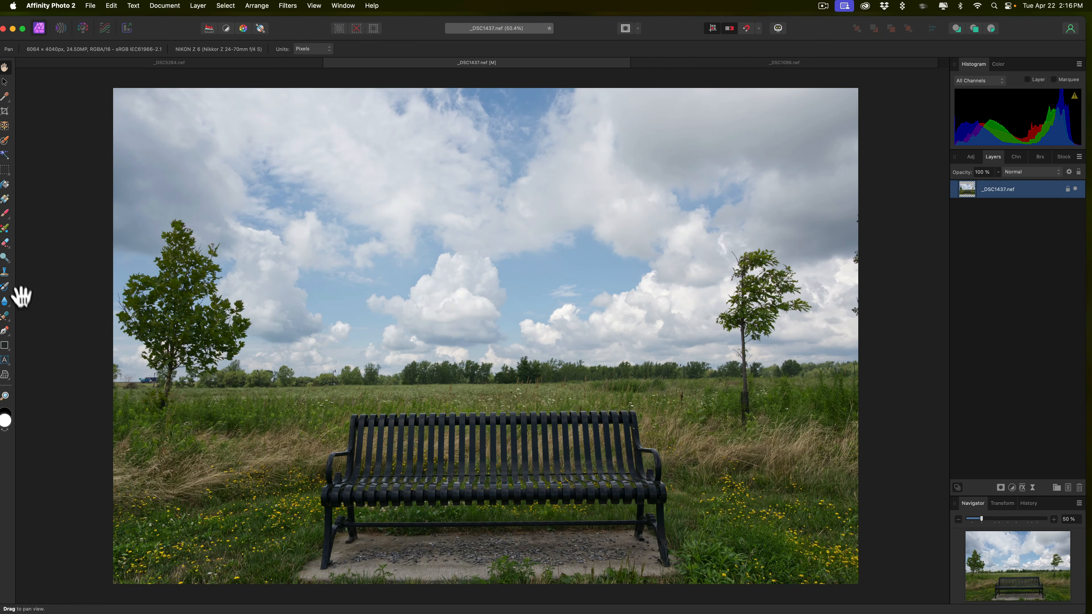
Step: Look over the available adjustments, channels, brushes, stock image source and selection commands for the developed photo
{"action": "left_click", "coordinate": [970, 156]}
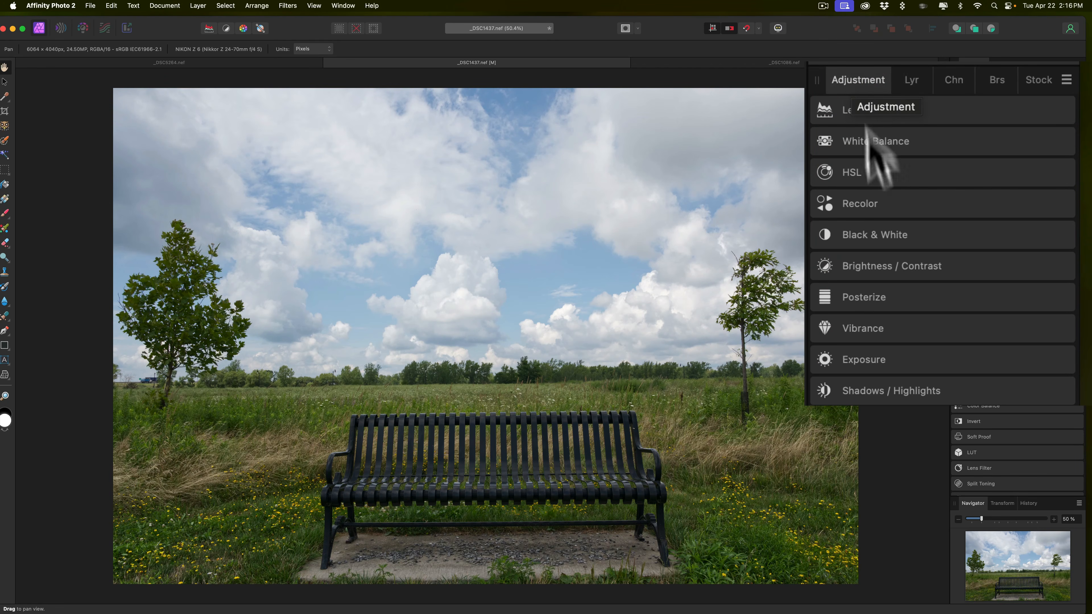
{"action": "left_click", "coordinate": [949, 80]}
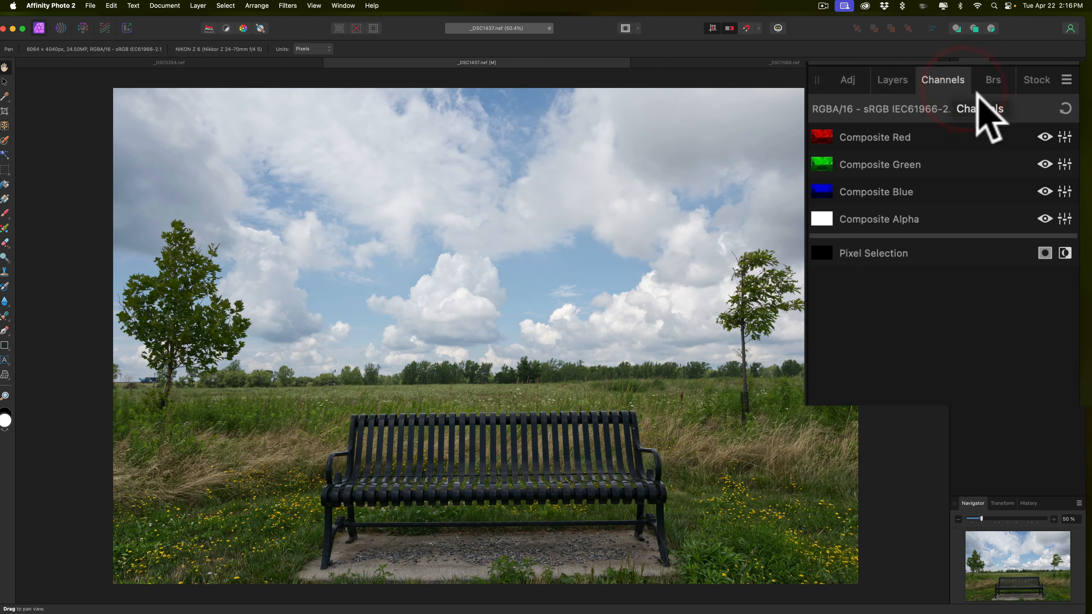
{"action": "left_click", "coordinate": [995, 82]}
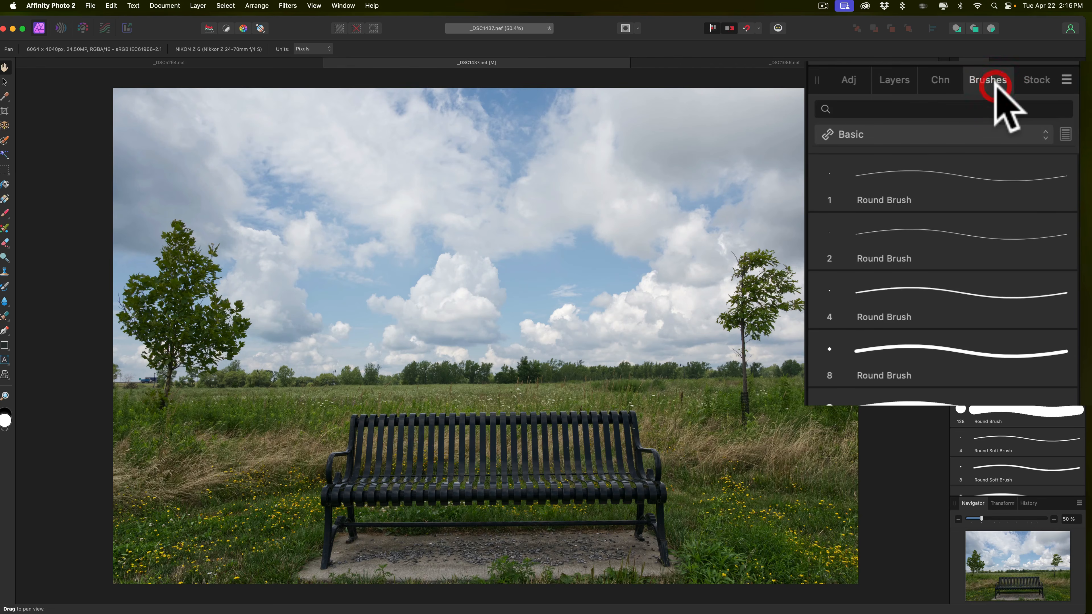
{"action": "left_click", "coordinate": [1037, 80]}
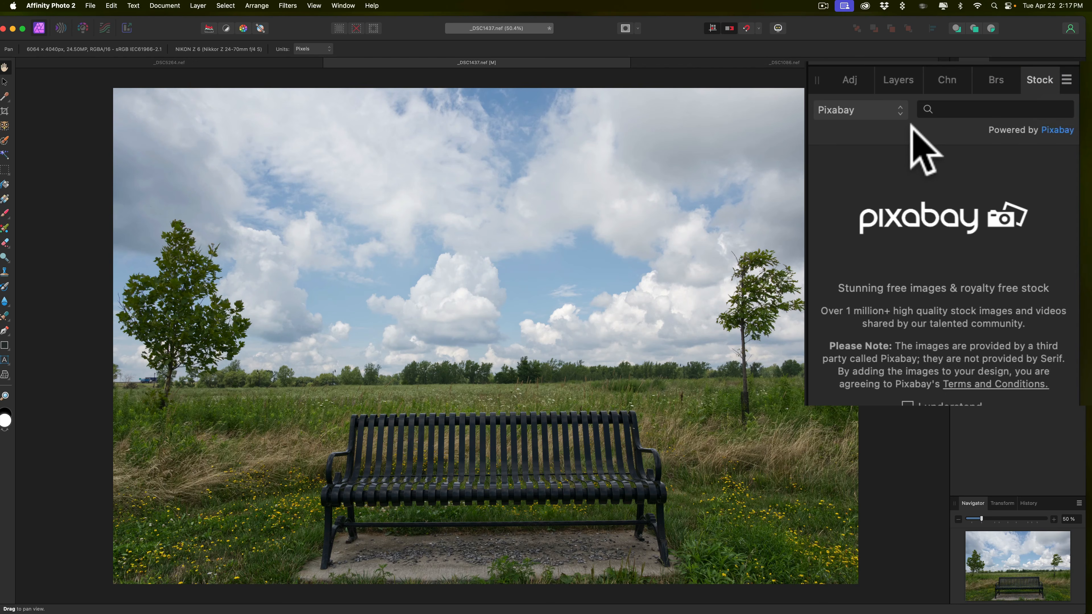
{"action": "left_click", "coordinate": [889, 72]}
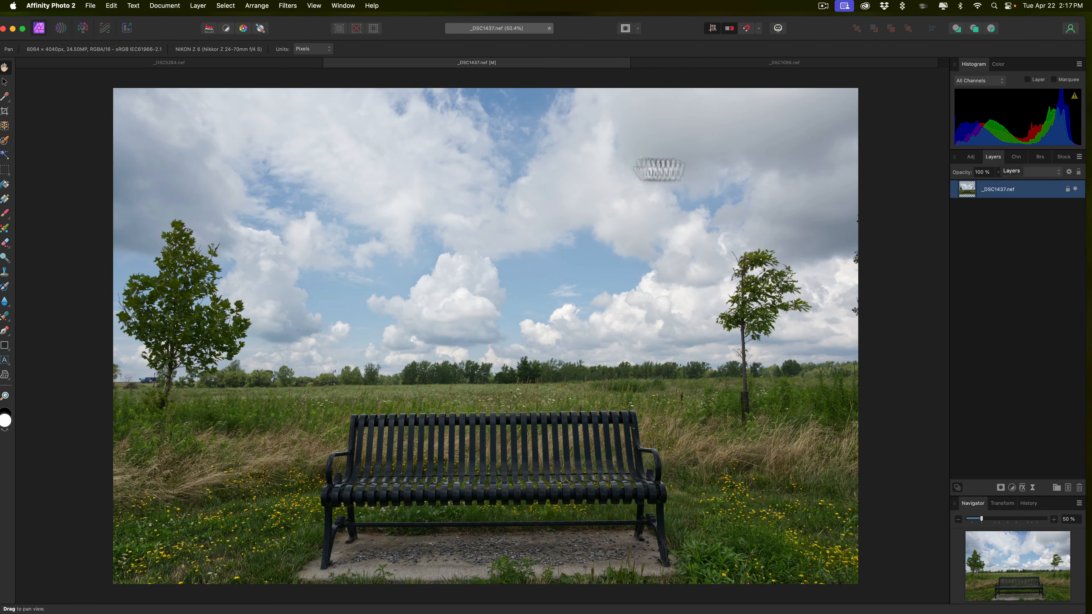
{"action": "left_click", "coordinate": [226, 5]}
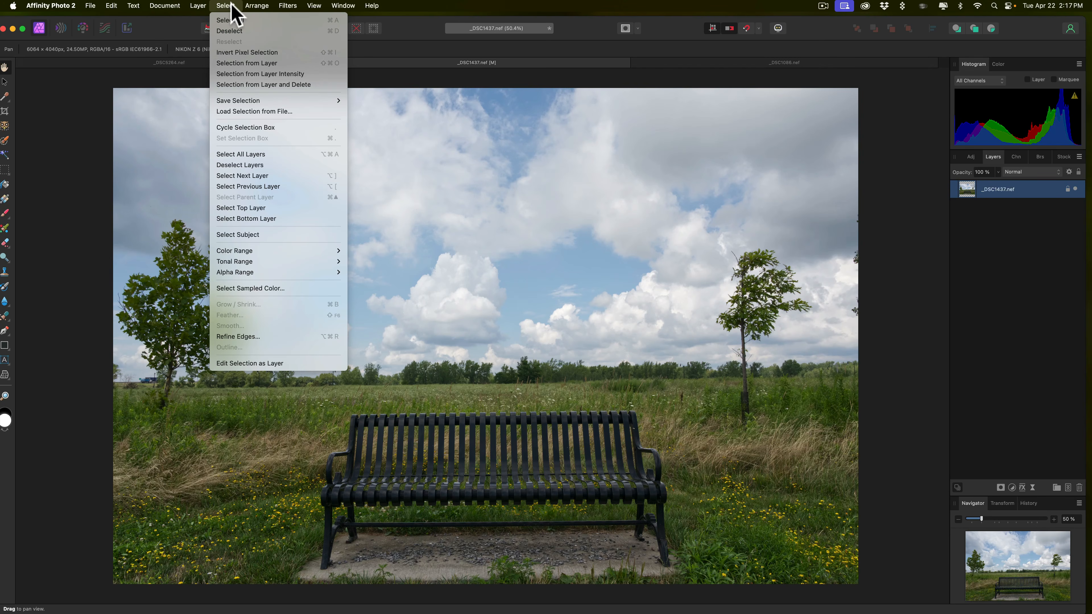
{"action": "left_click", "coordinate": [167, 27]}
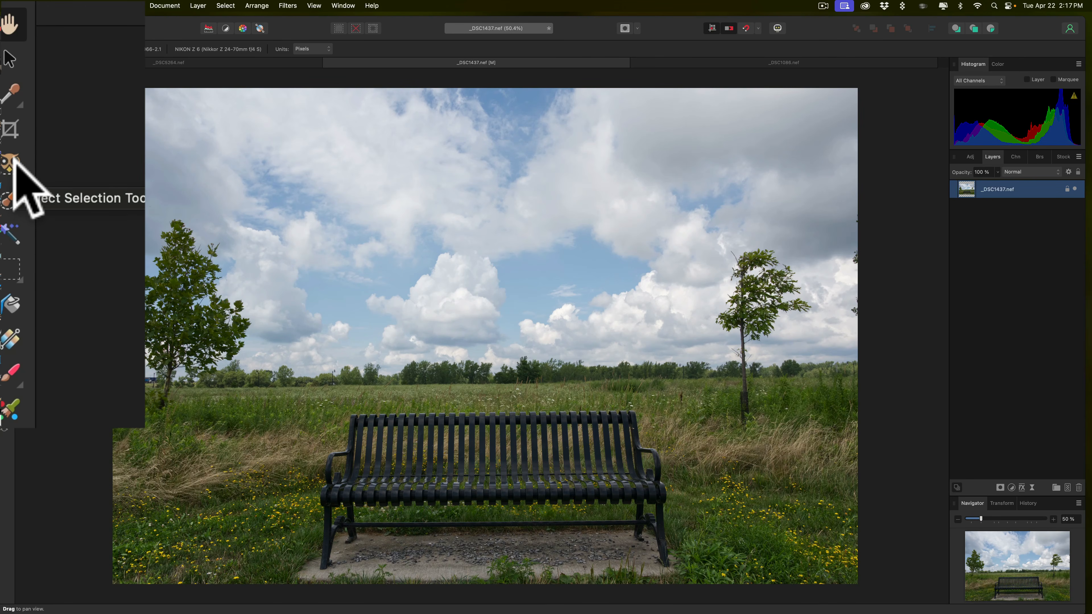
Step: Select the whole sky above the treeline with the Object Selection Tool
{"action": "left_click", "coordinate": [13, 160]}
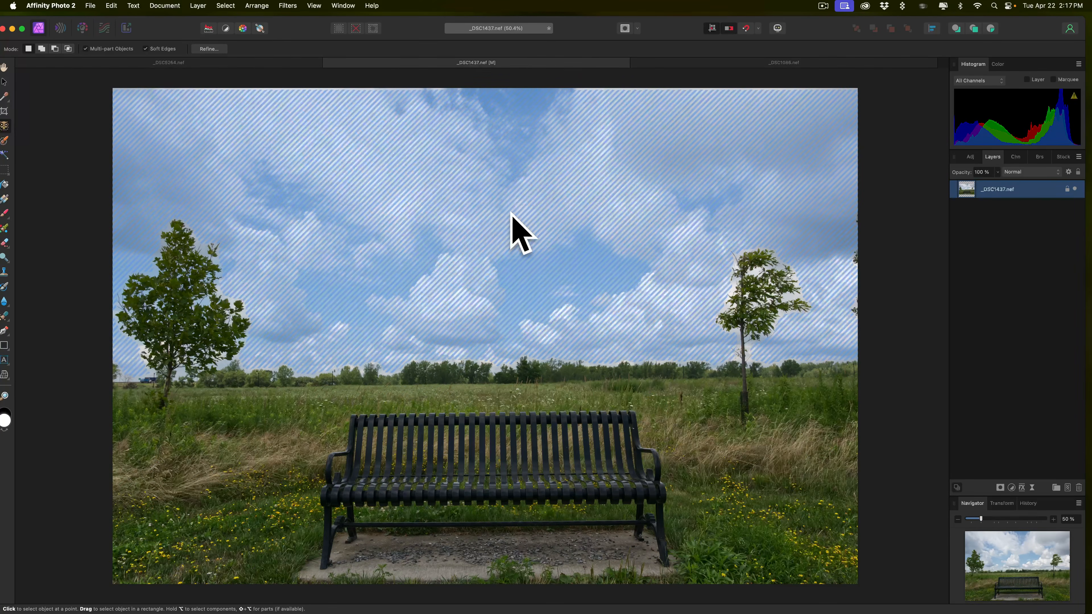
{"action": "left_click", "coordinate": [483, 222]}
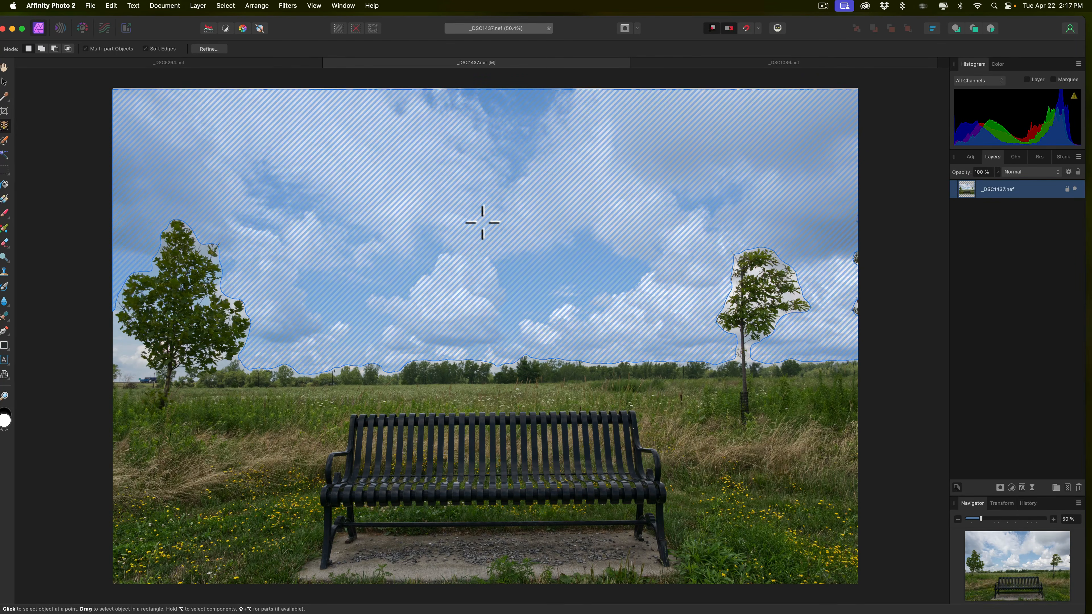
{"action": "left_click", "coordinate": [482, 223]}
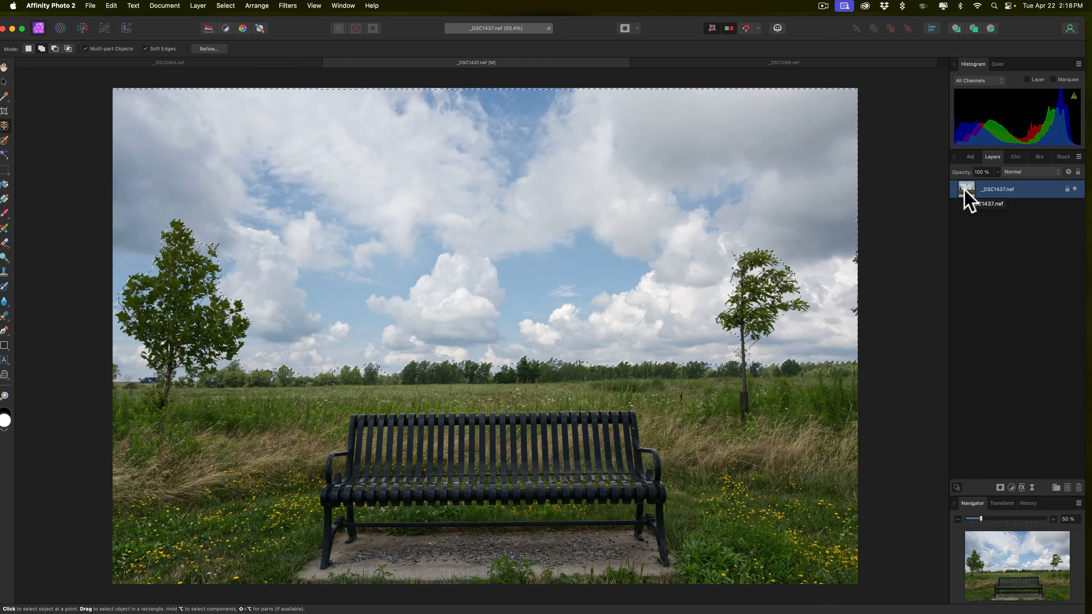
Step: Add a Levels adjustment to the selected sky from the Darken preset and set its black level to 30 %
{"action": "left_click", "coordinate": [971, 157]}
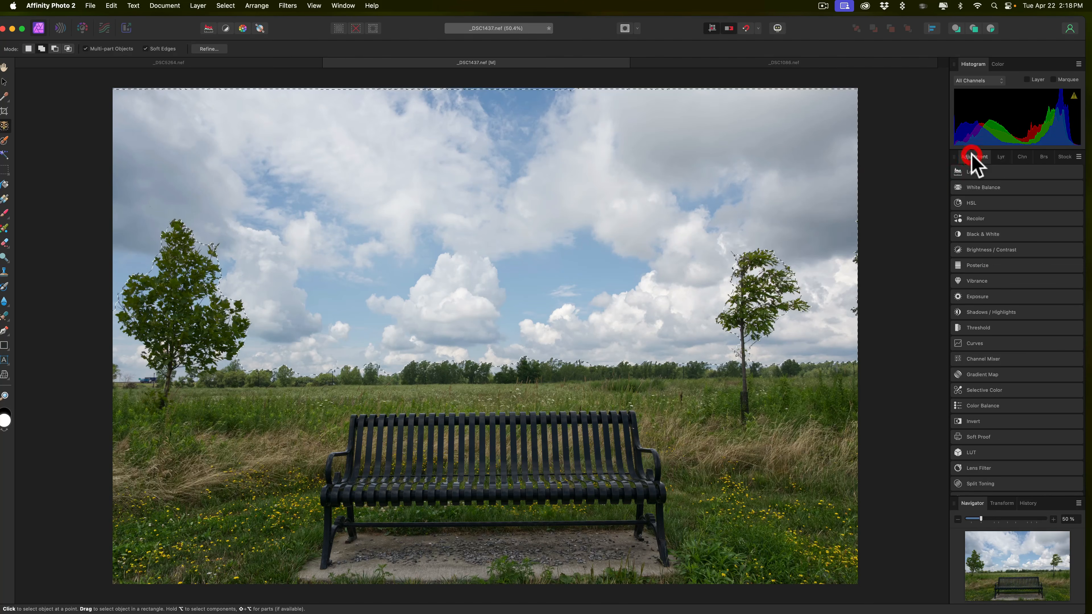
{"action": "left_click", "coordinate": [970, 172]}
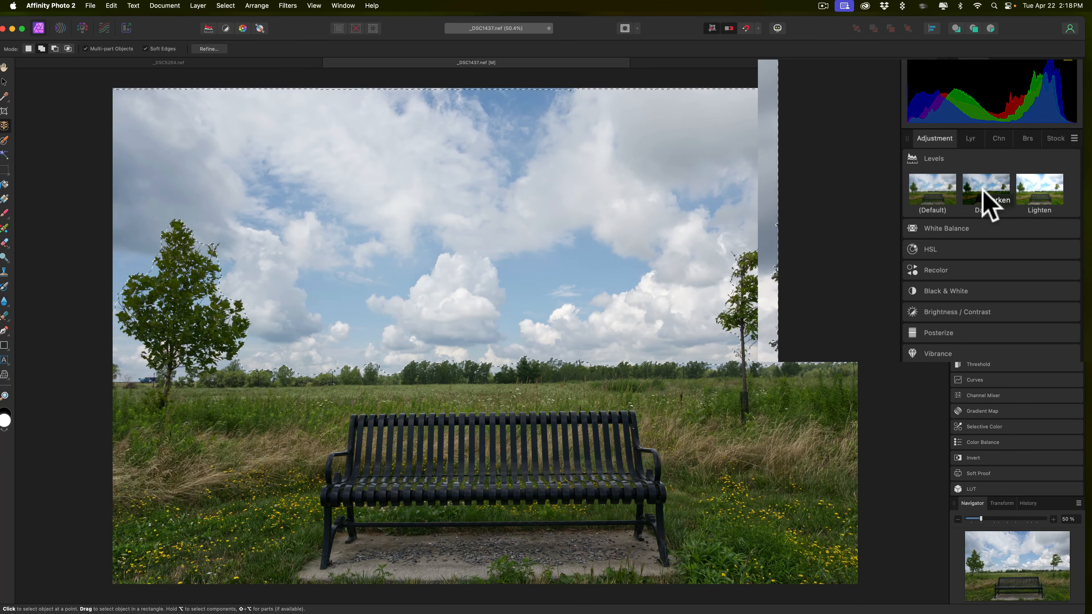
{"action": "left_click", "coordinate": [986, 198]}
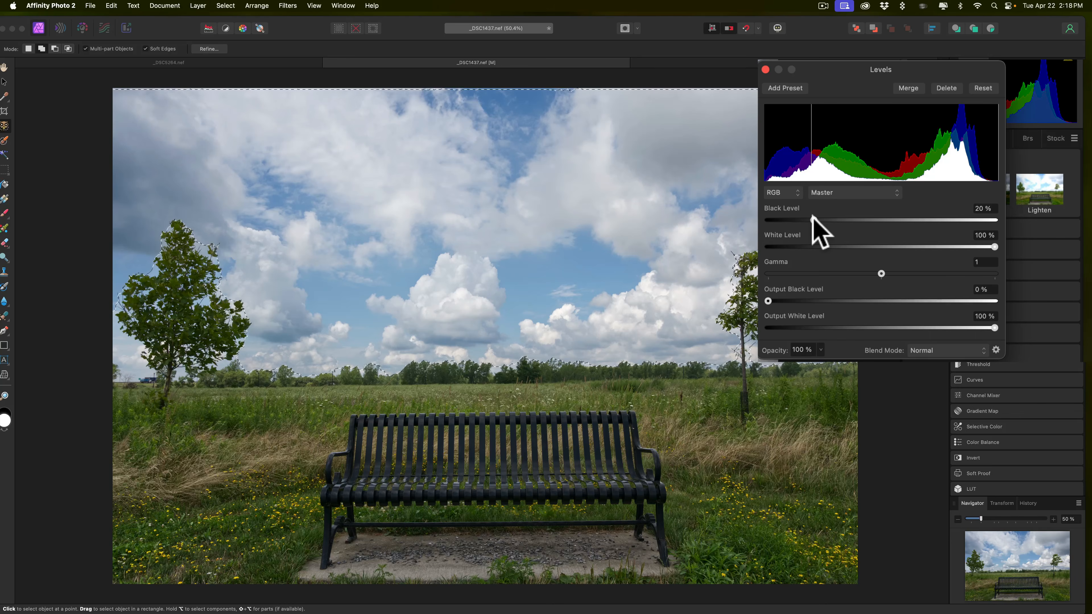
{"action": "left_click_drag", "start_coordinate": [812, 217], "coordinate": [835, 220]}
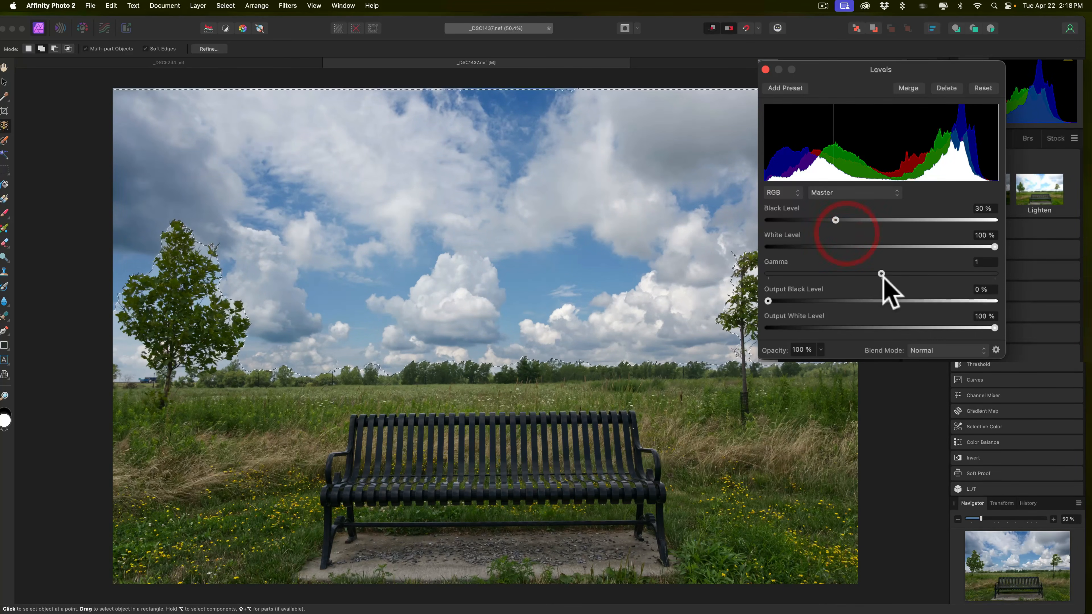
Step: Set the sky's Levels adjustment to gamma 1.099, white level 95 % and black level 33 %, and close its settings
{"action": "left_click_drag", "start_coordinate": [881, 274], "coordinate": [893, 274]}
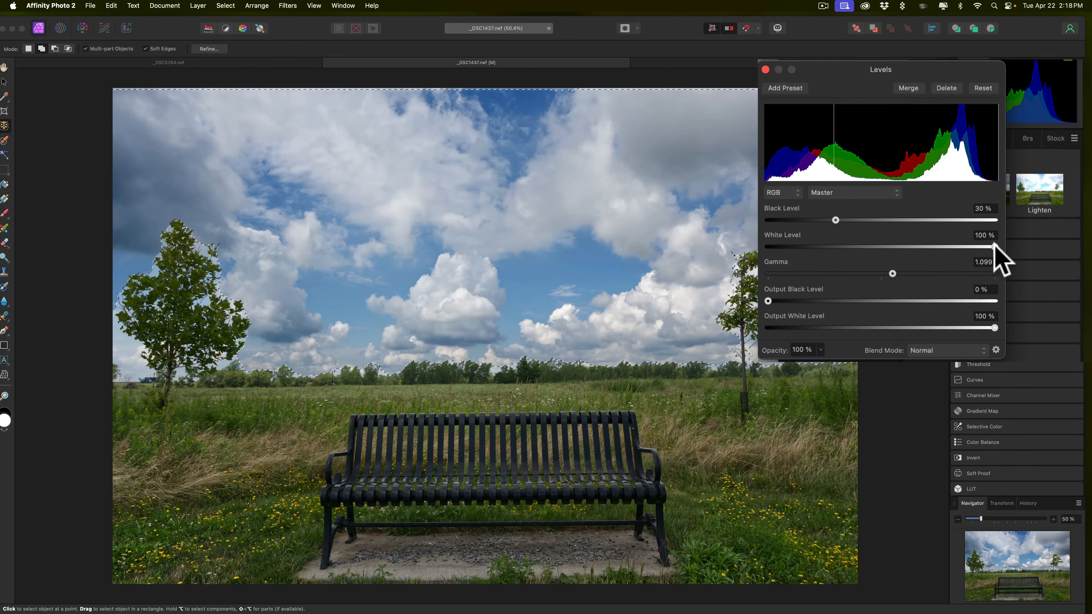
{"action": "left_click_drag", "start_coordinate": [994, 246], "coordinate": [983, 246]}
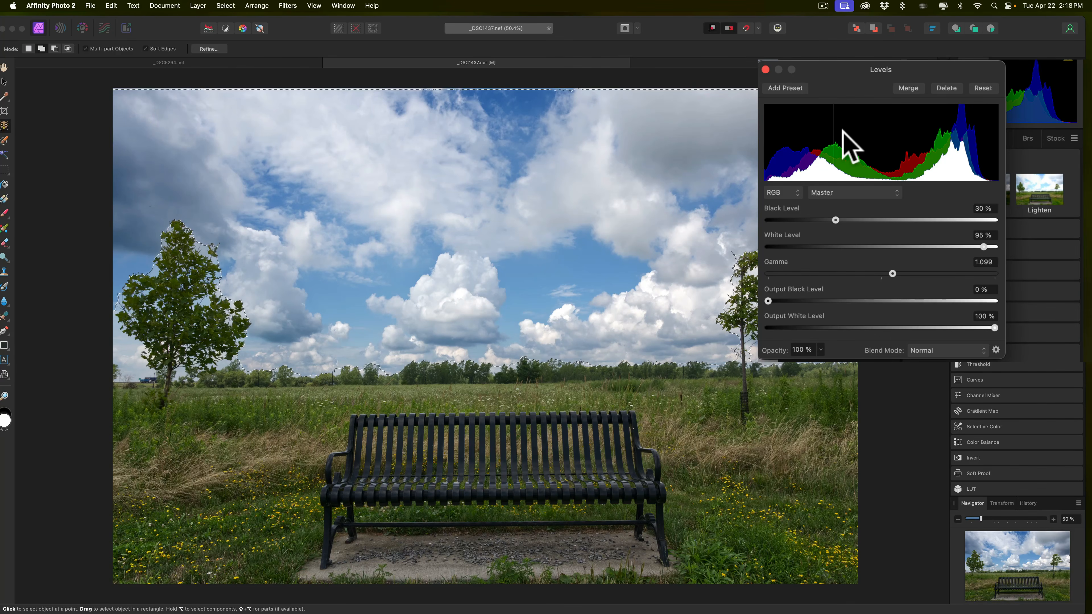
{"action": "mouse_move", "coordinate": [835, 220]}
{"action": "left_mouse_down"}
{"action": "mouse_move", "coordinate": [982, 219]}
{"action": "mouse_move", "coordinate": [906, 216]}
{"action": "left_mouse_up"}
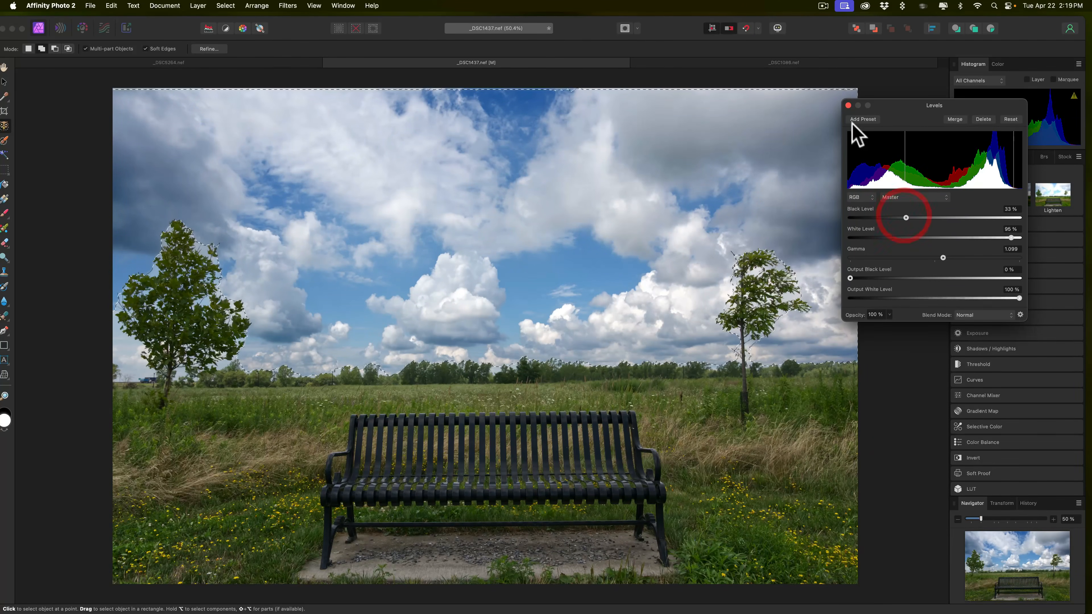
{"action": "left_click", "coordinate": [847, 105]}
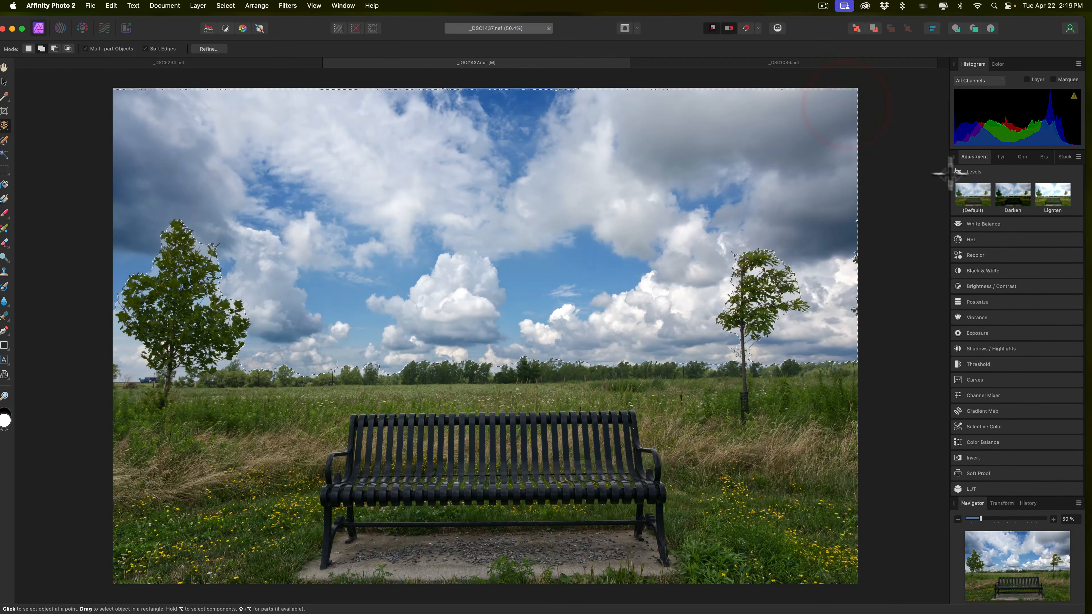
Step: Deselect the sky and compare the photo with the Levels Adjustment layer hidden and shown
{"action": "left_click", "coordinate": [911, 113]}
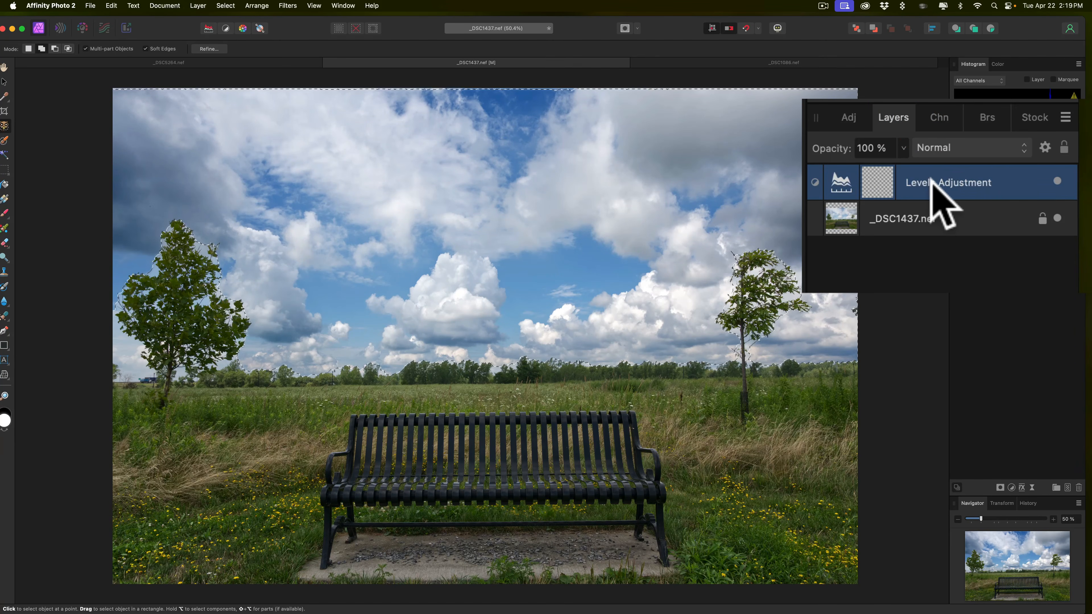
{"action": "left_click", "coordinate": [1056, 180]}
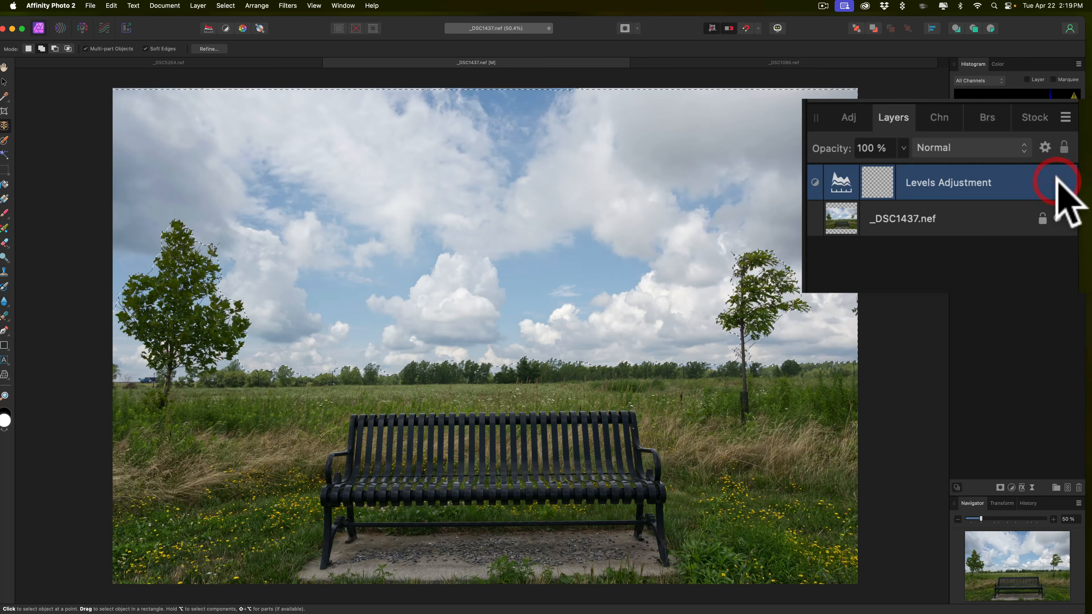
{"action": "left_click", "coordinate": [1056, 181]}
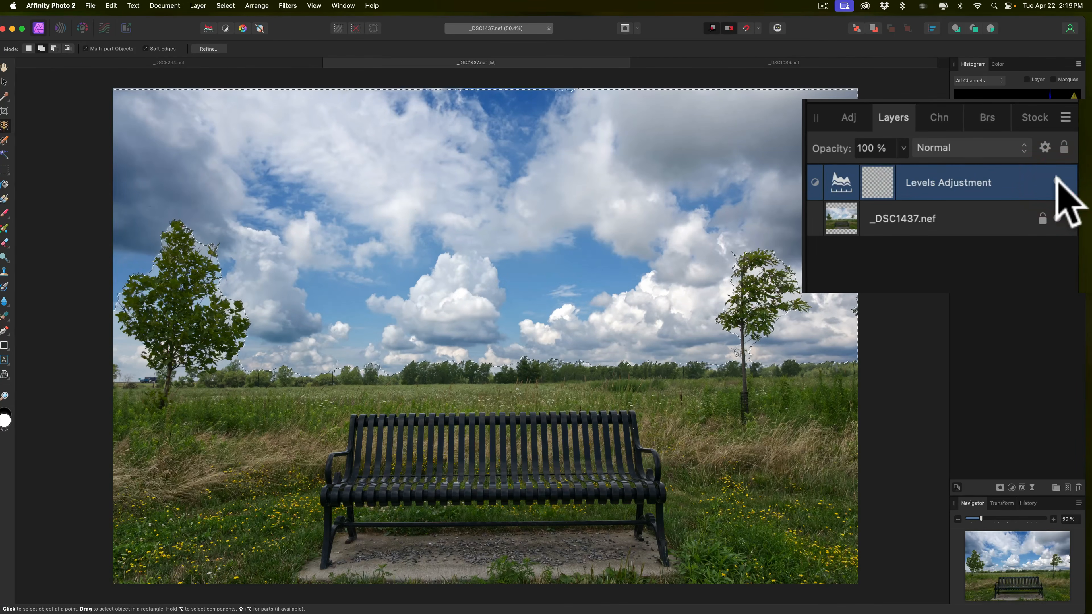
{"action": "key", "text": "super+d"}
{"action": "left_click", "coordinate": [1056, 180]}
{"action": "left_click", "coordinate": [1056, 181]}
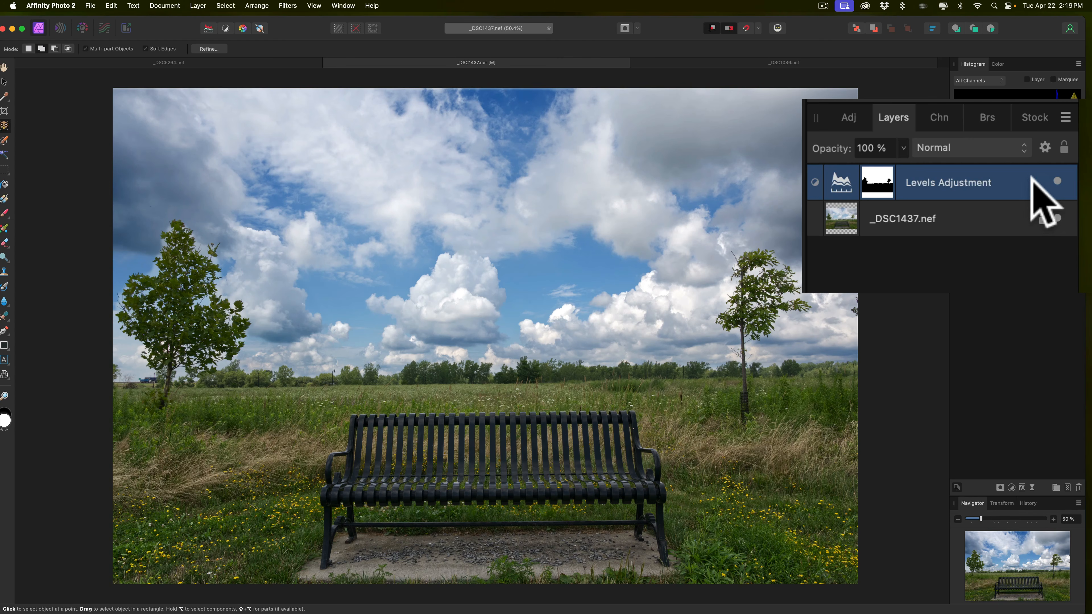
Step: On the _DSC1437.nef layer, select the grassy field and the distant trees near the left tree with the Object Selection Tool
{"action": "left_click", "coordinate": [4, 126]}
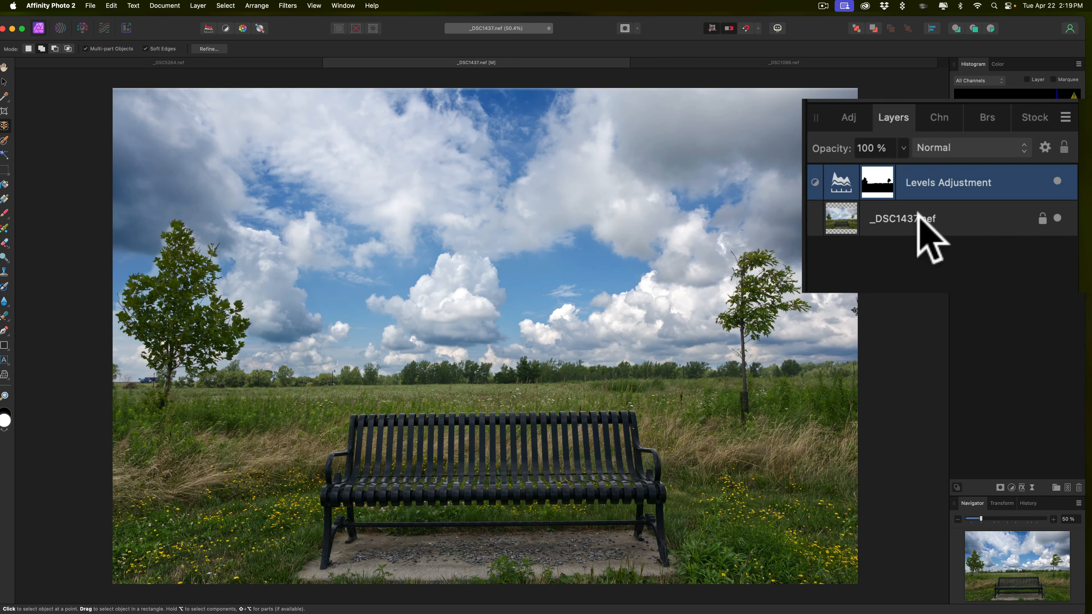
{"action": "left_click", "coordinate": [974, 220]}
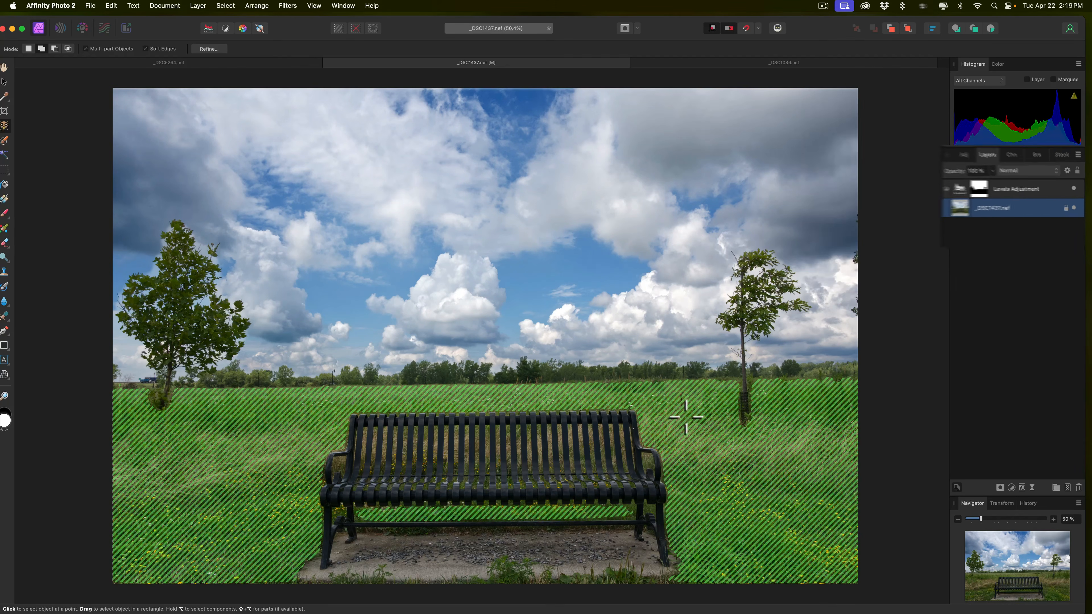
{"action": "left_click", "coordinate": [696, 437]}
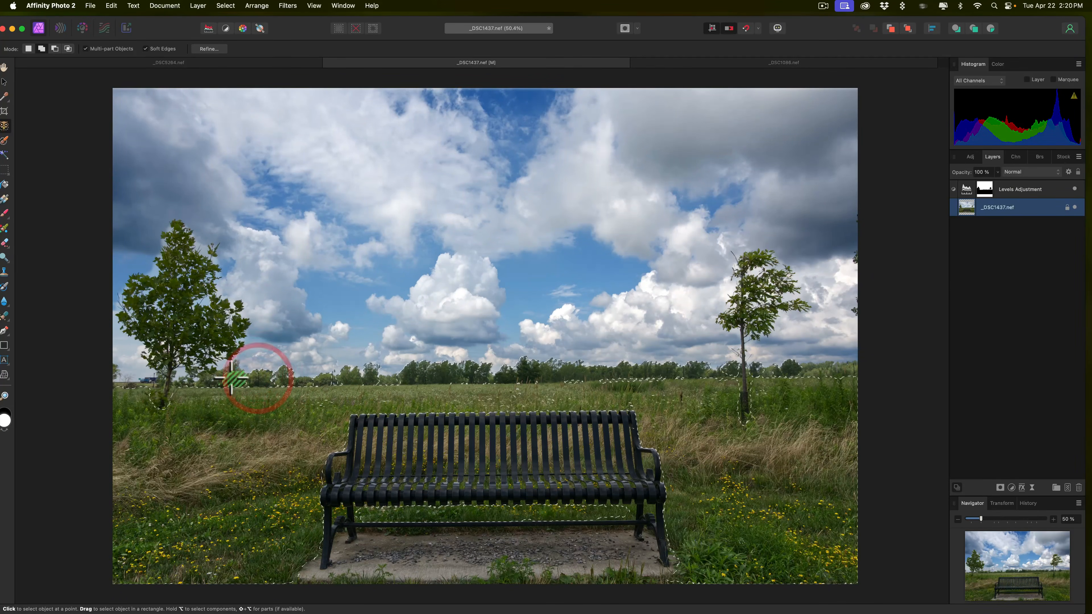
{"action": "left_click", "coordinate": [207, 378]}
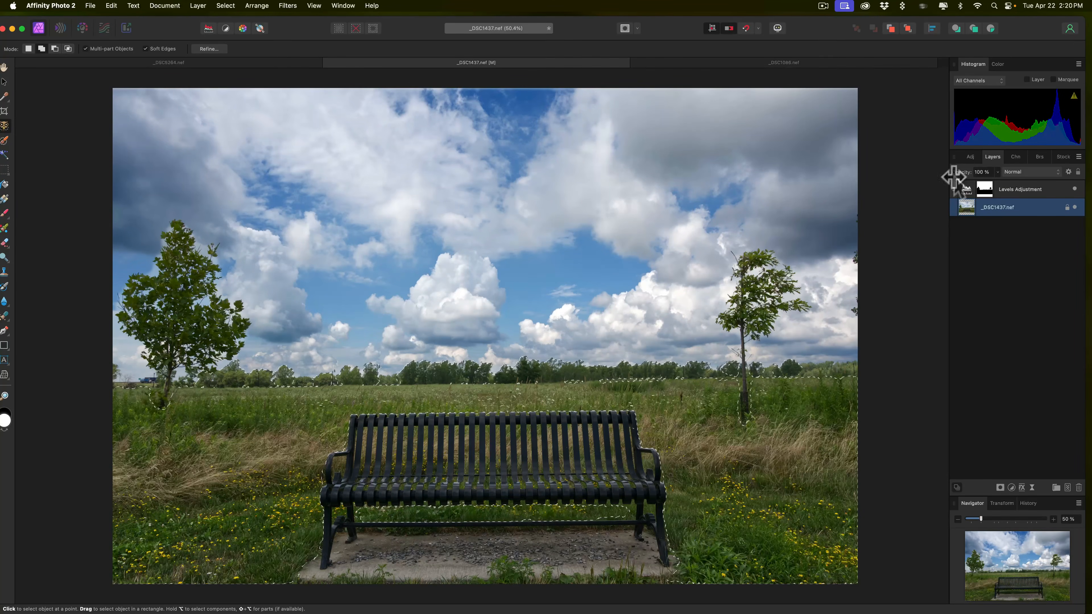
Step: Add a Vibrance adjustment to the selected grass from the Simplify preset, set vibrance to 30 % and saturation to 26 %, and deselect
{"action": "left_click", "coordinate": [970, 158]}
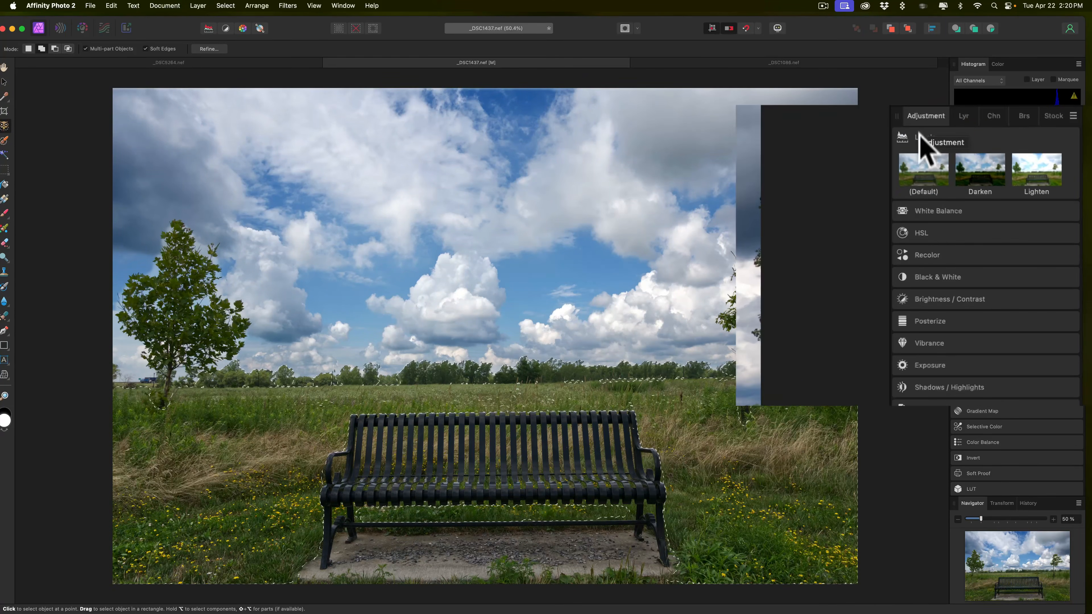
{"action": "left_click", "coordinate": [930, 339]}
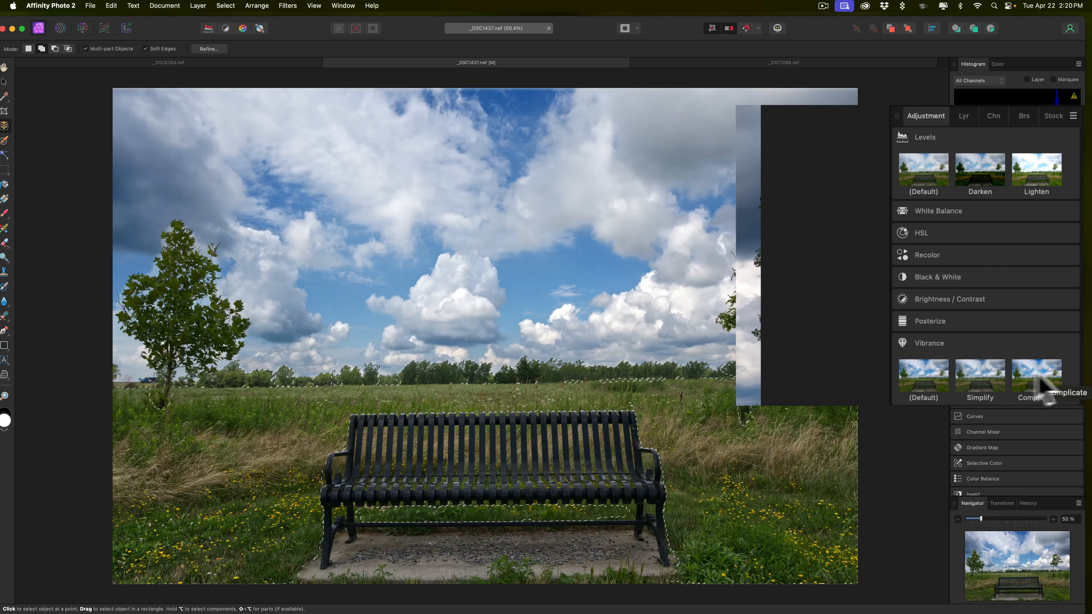
{"action": "left_click", "coordinate": [982, 381]}
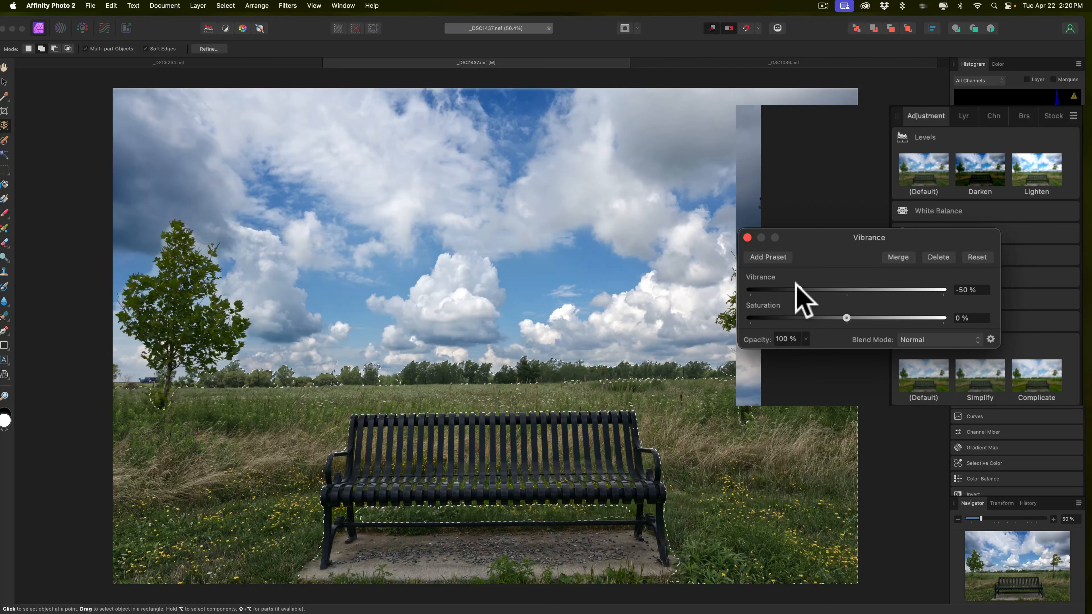
{"action": "left_click_drag", "start_coordinate": [861, 284], "coordinate": [874, 316]}
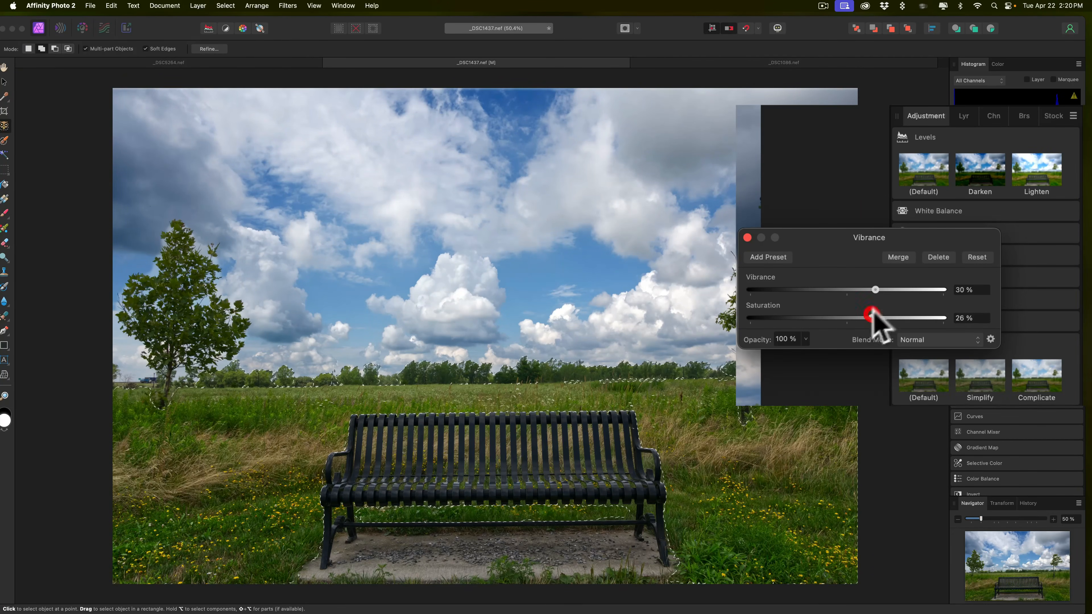
{"action": "left_click", "coordinate": [749, 238]}
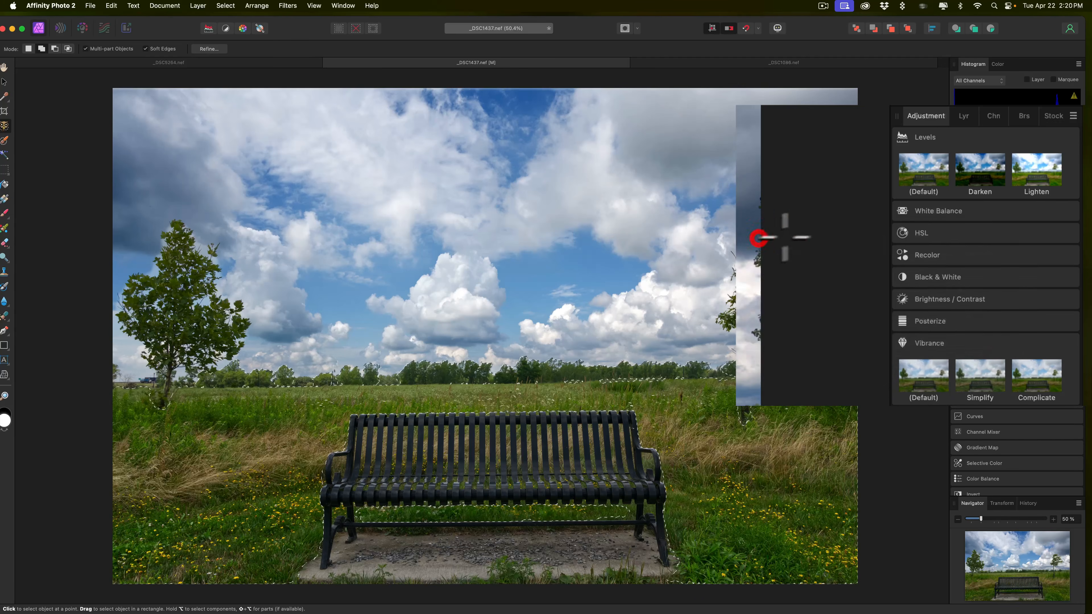
{"action": "left_click", "coordinate": [996, 156]}
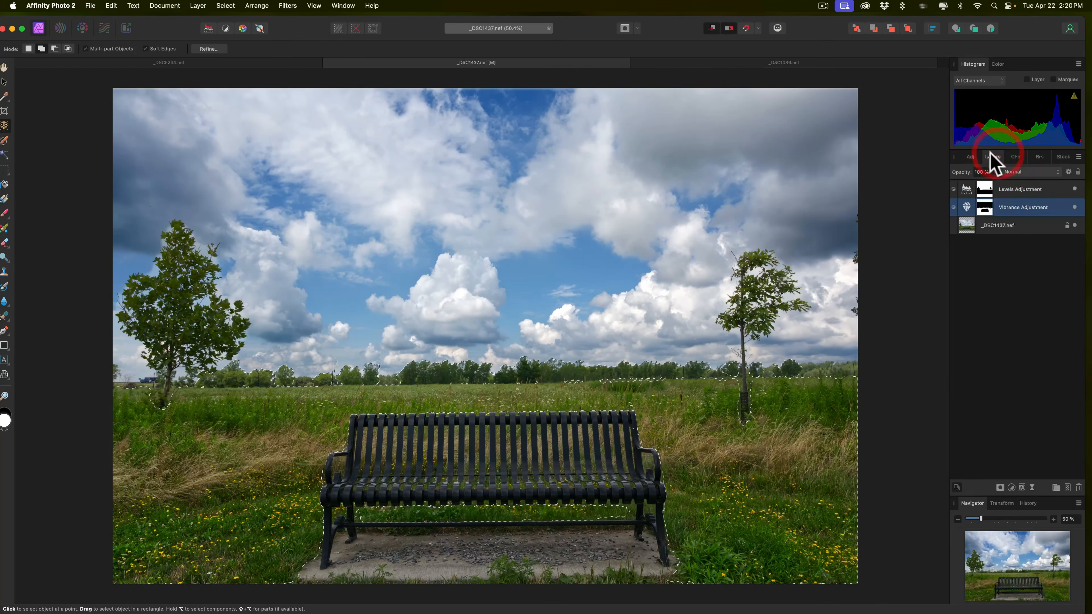
{"action": "key", "text": "super"}
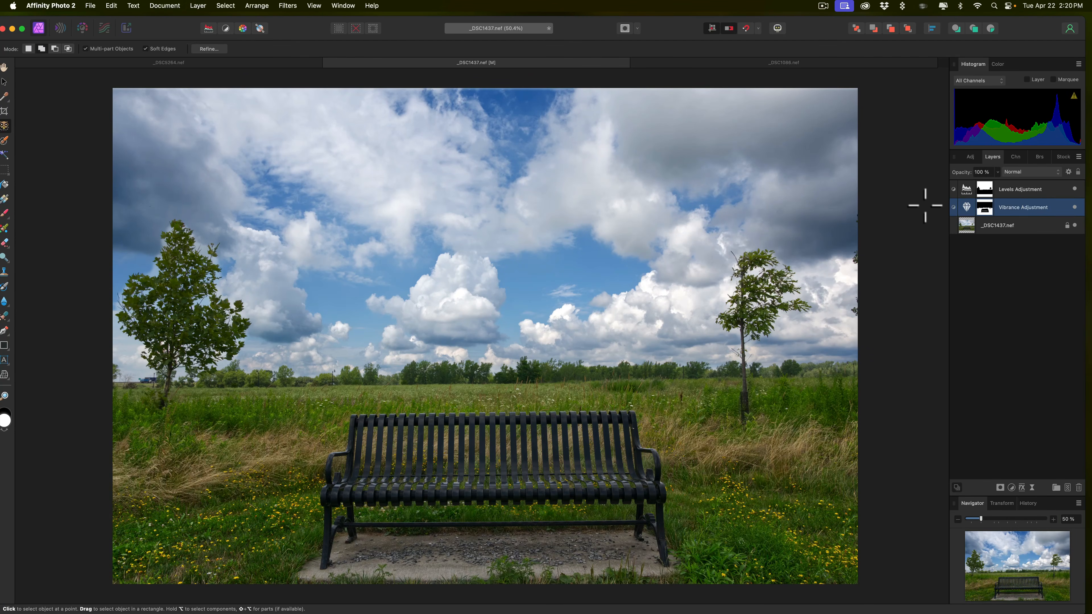
Step: Set up an export of the photo as JPEG with a width of 2000 px, keeping the proportions
{"action": "left_click", "coordinate": [91, 6]}
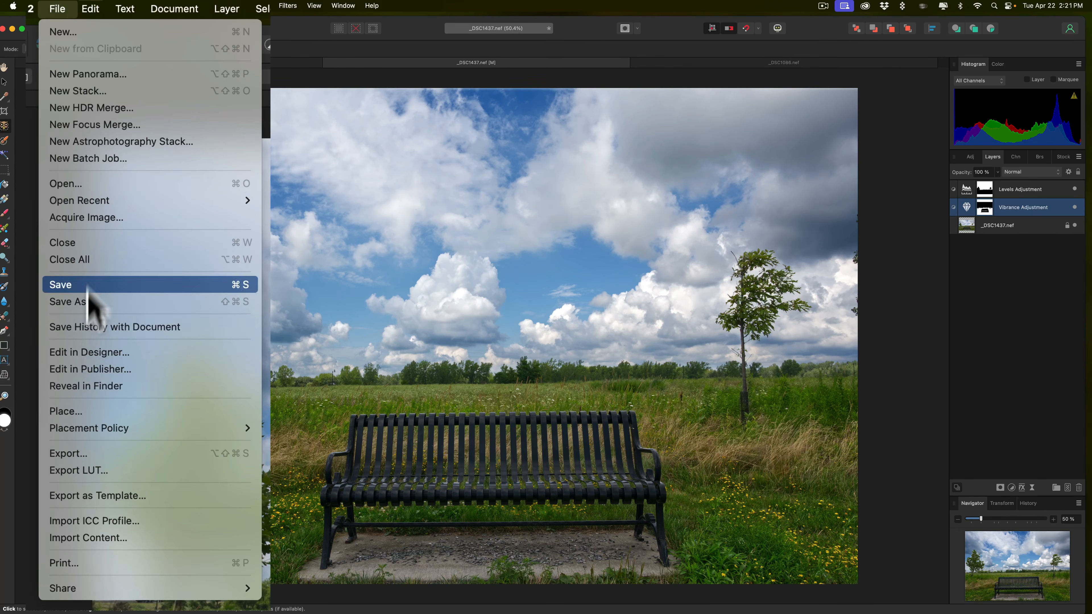
{"action": "left_click", "coordinate": [76, 453]}
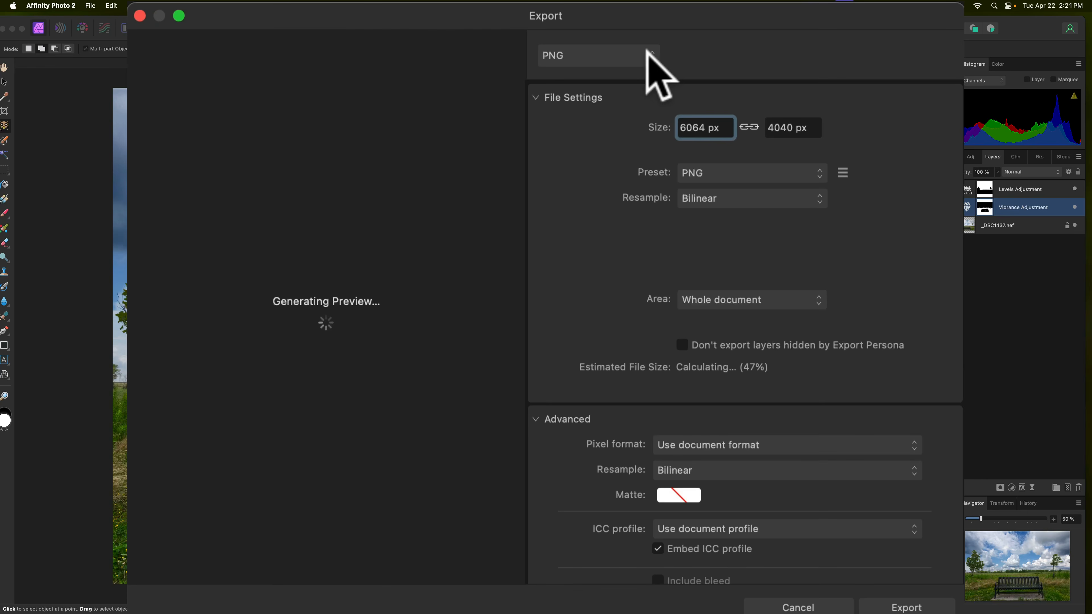
{"action": "left_click", "coordinate": [650, 52]}
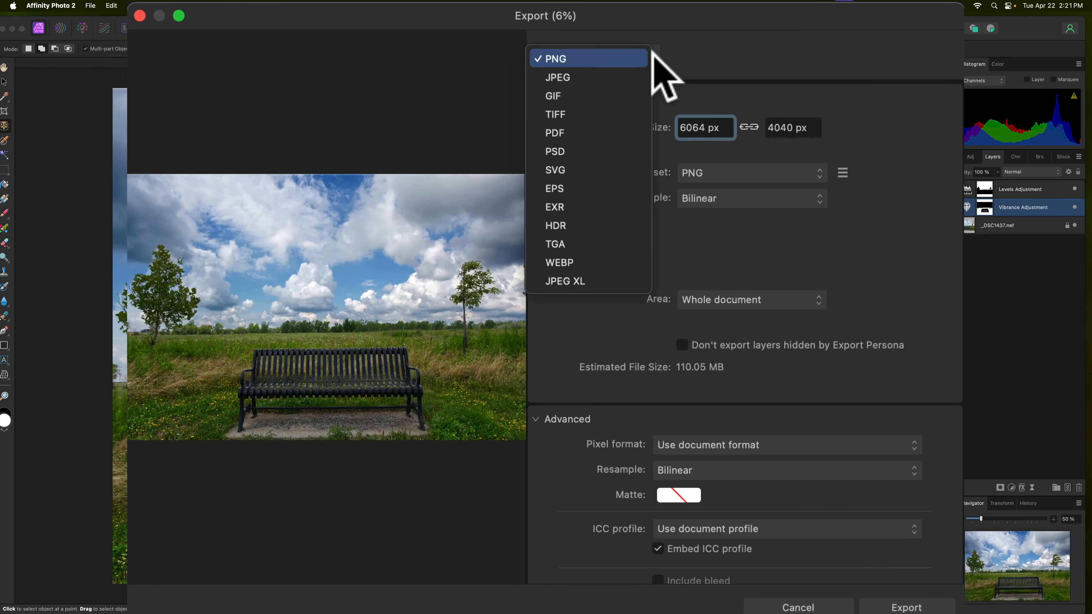
{"action": "left_click", "coordinate": [577, 78]}
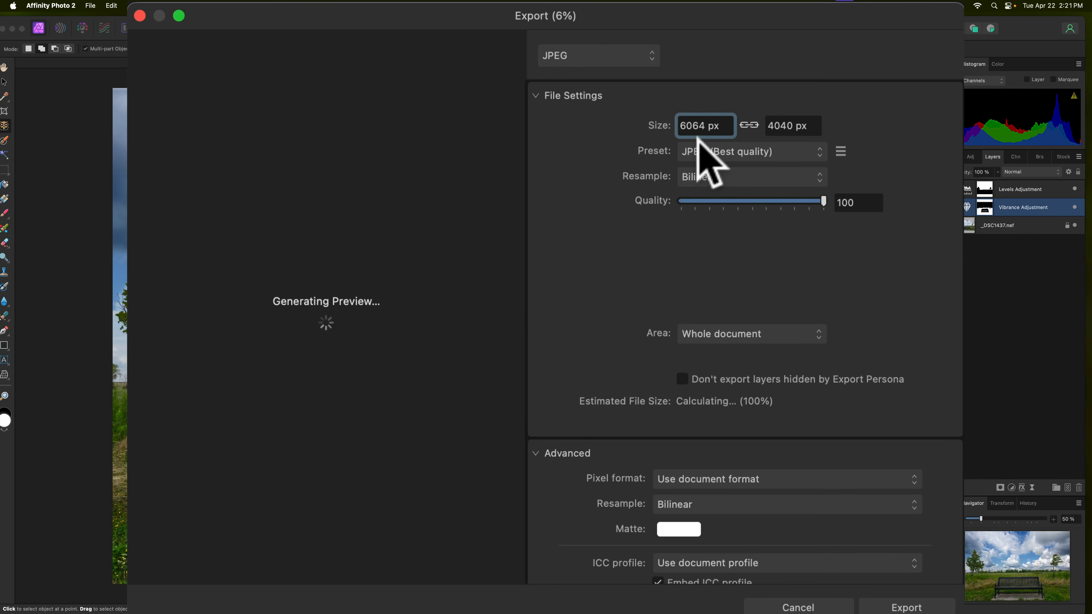
{"action": "left_click", "coordinate": [697, 125]}
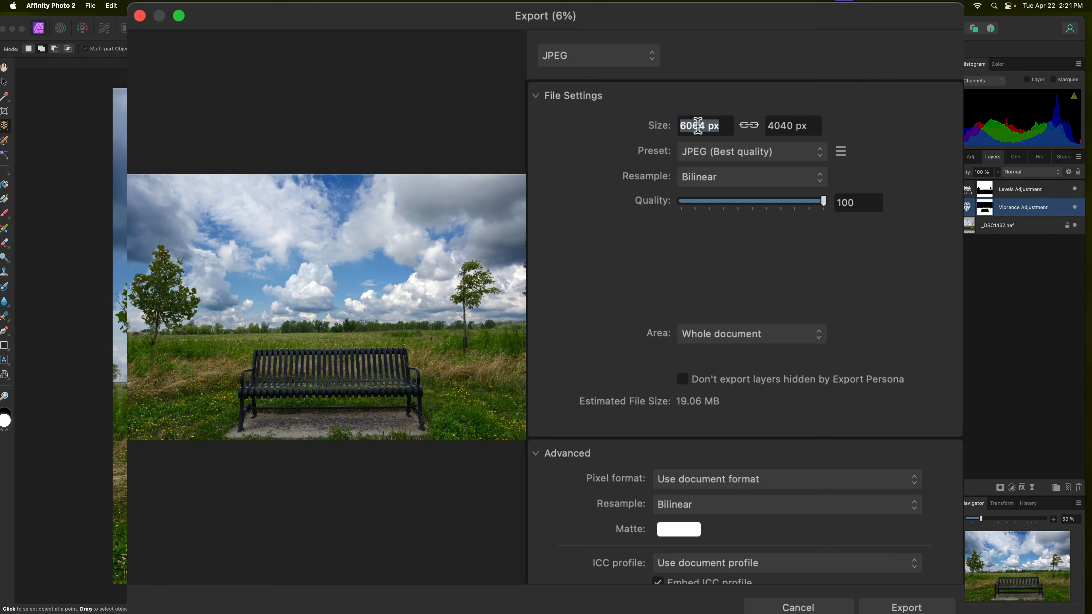
{"action": "type", "text": "2000"}
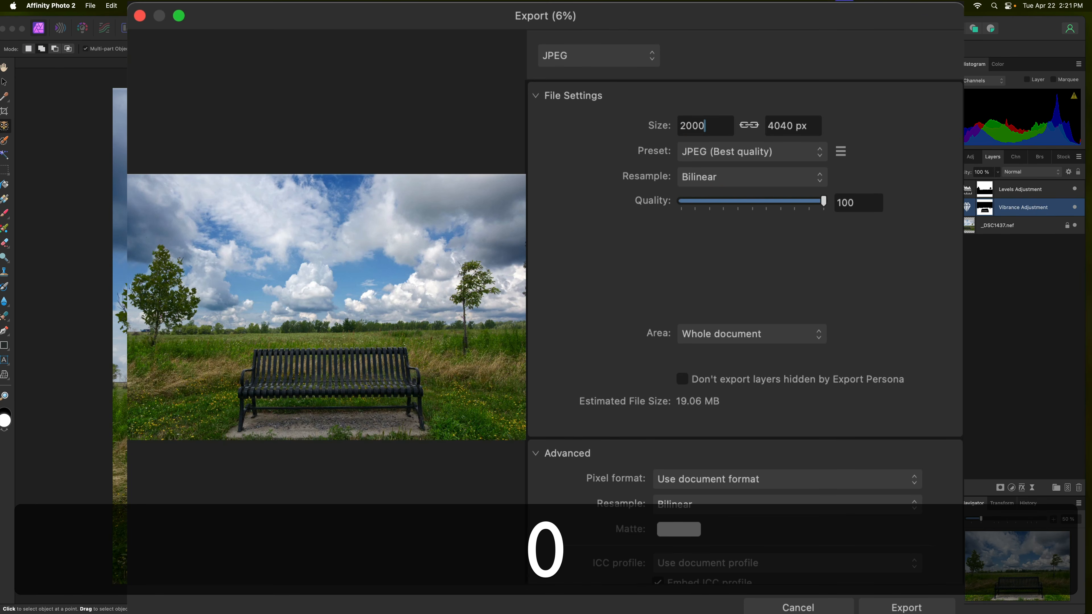
{"action": "key", "text": "Tab"}
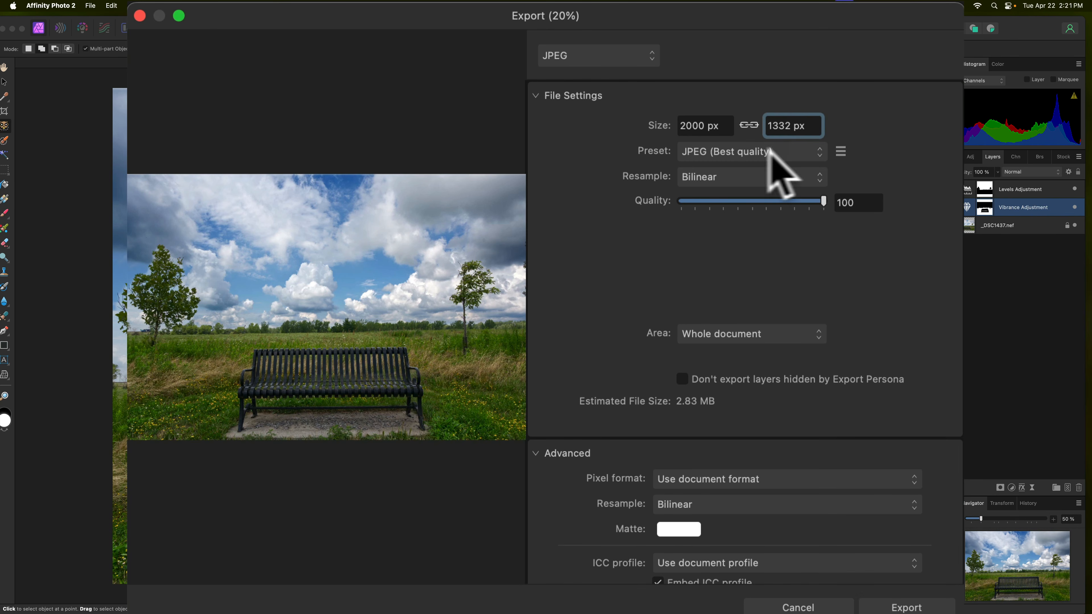
Step: Try a JPEG quality of 80 and return to the JPEG (Best quality) preset
{"action": "left_click", "coordinate": [820, 150]}
{"action": "left_click", "coordinate": [823, 153]}
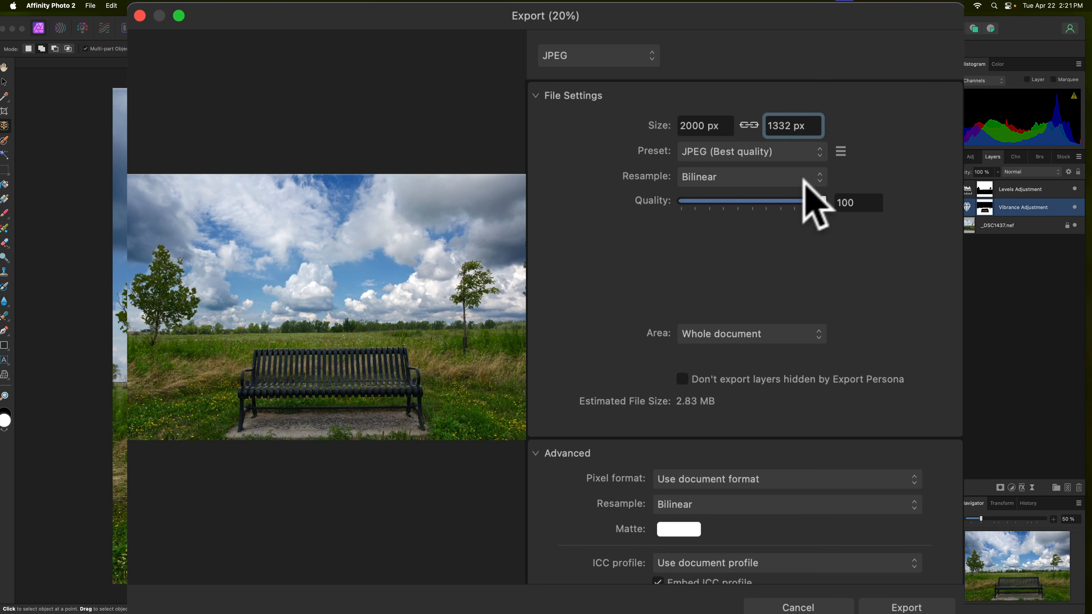
{"action": "left_click_drag", "start_coordinate": [813, 197], "coordinate": [792, 161]}
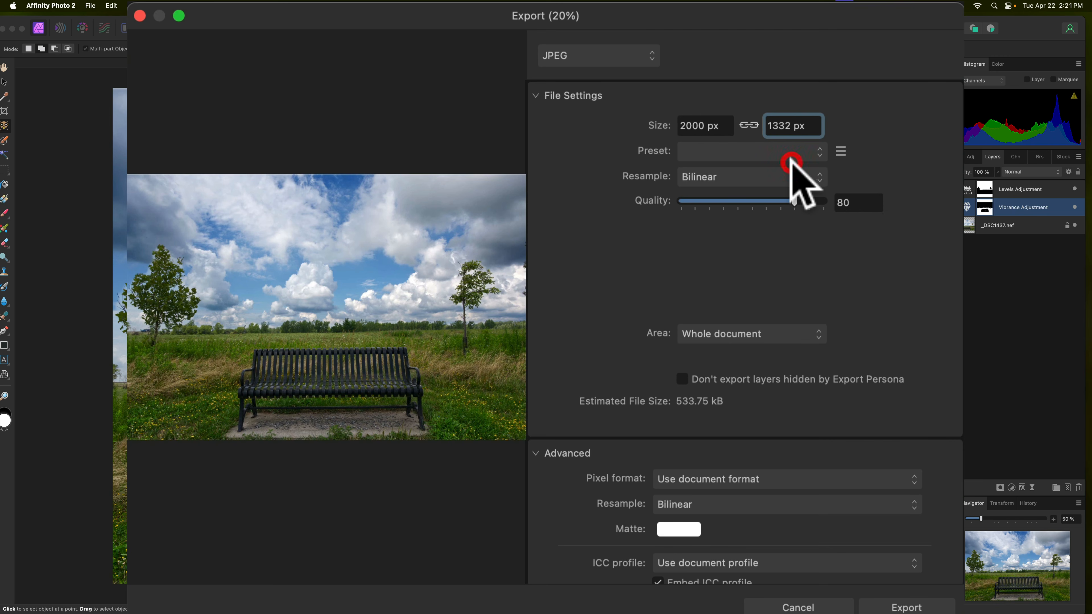
{"action": "left_click", "coordinate": [792, 162]}
{"action": "left_click", "coordinate": [750, 157]}
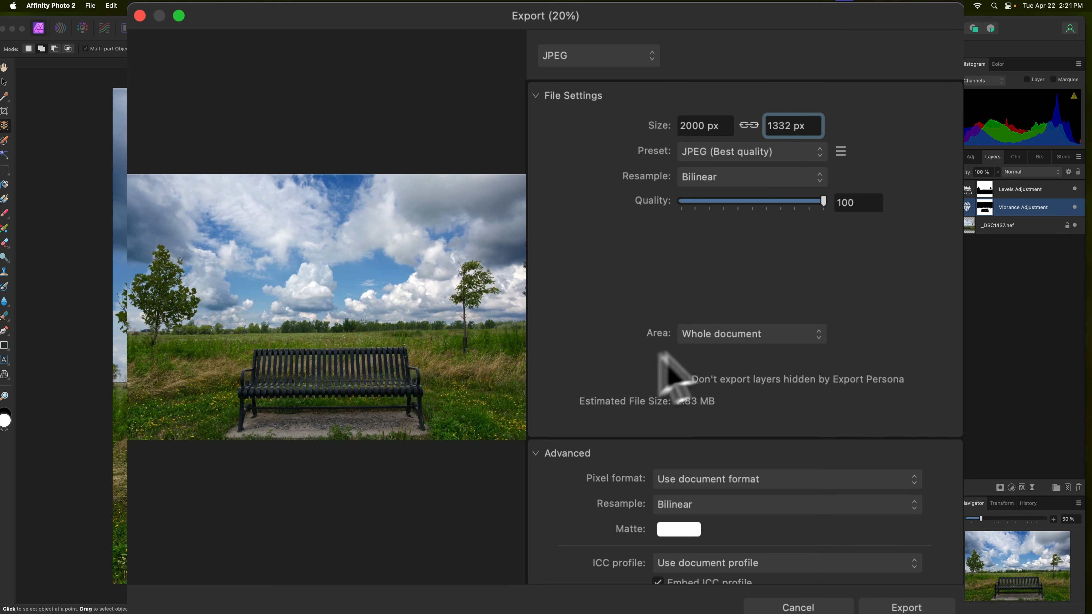
Step: Check the advanced export options and export the photo to the Desktop as Bench.jpg
{"action": "scroll", "coordinate": [704, 482], "scroll_direction": "down", "scroll_amount": 6}
{"action": "scroll", "coordinate": [714, 448], "scroll_direction": "down", "scroll_amount": 3}
{"action": "scroll", "coordinate": [658, 104], "scroll_direction": "up", "scroll_amount": 1}
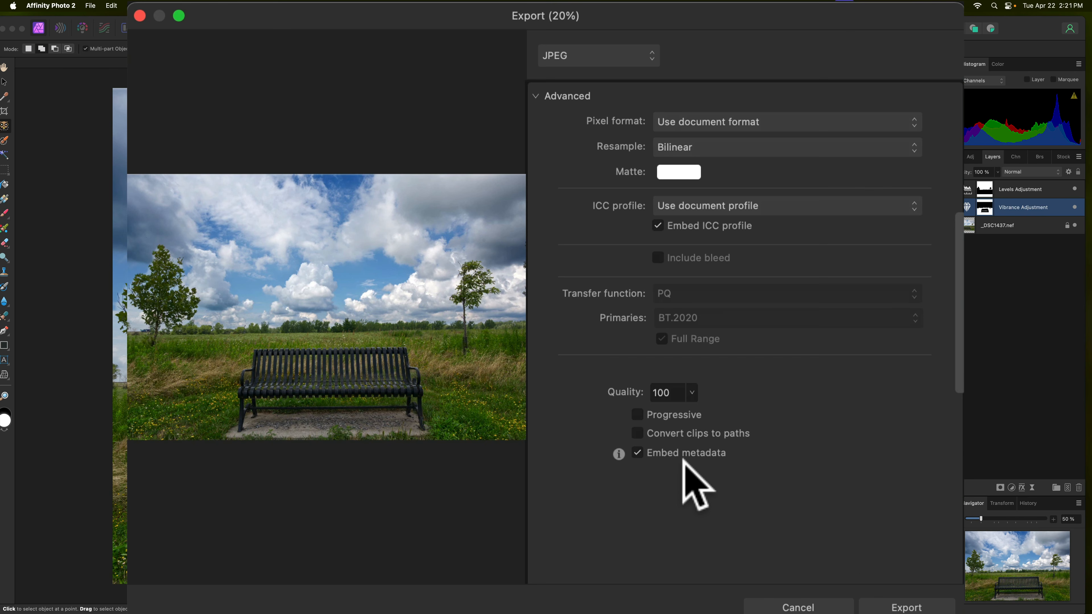
{"action": "left_click", "coordinate": [905, 608]}
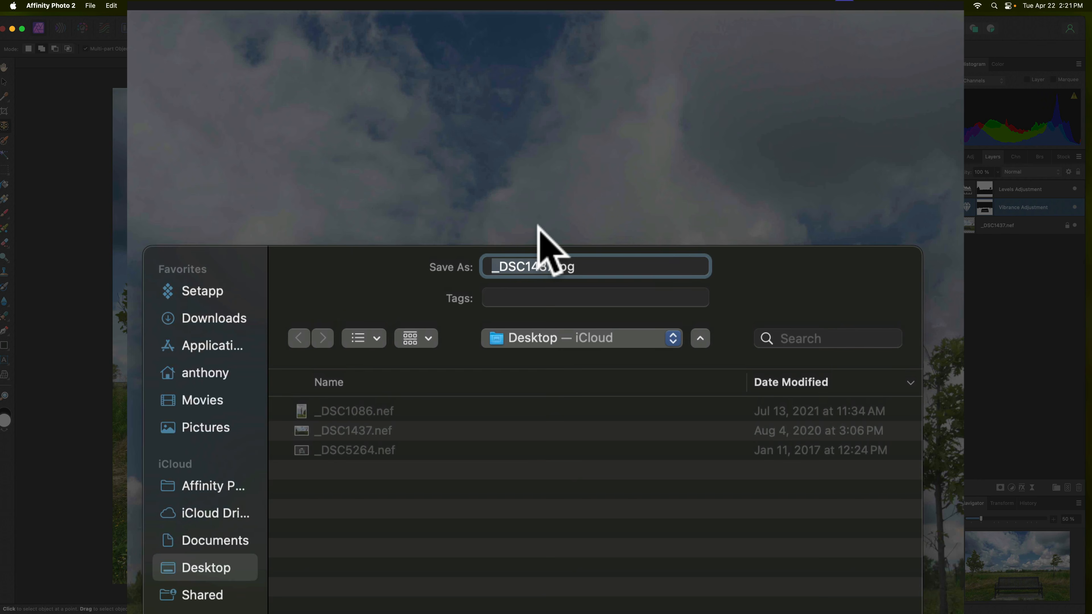
{"action": "type", "text": "Bench"}
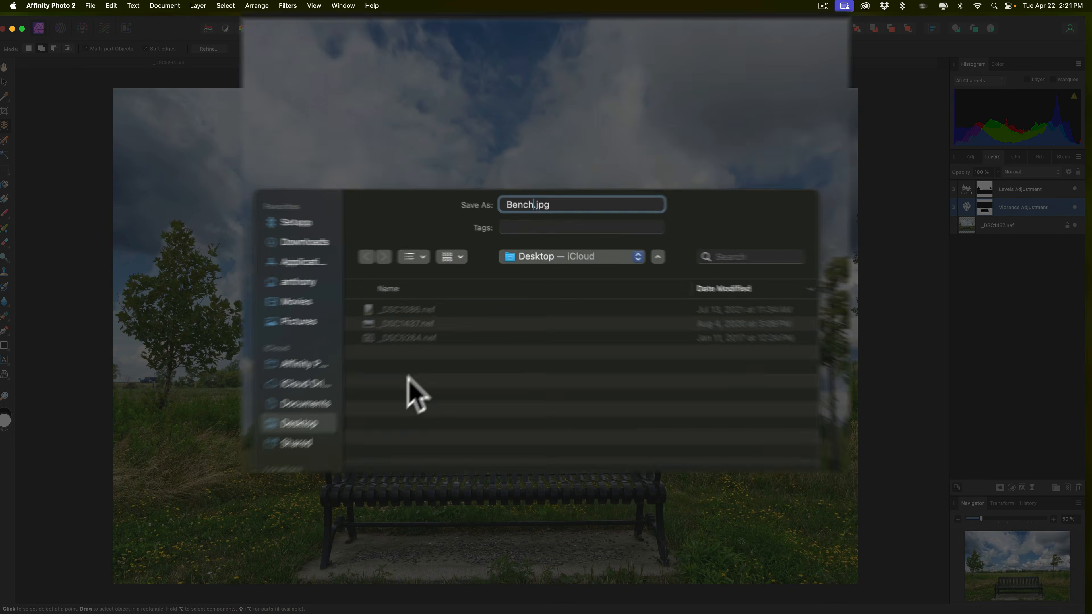
{"action": "left_click", "coordinate": [707, 409]}
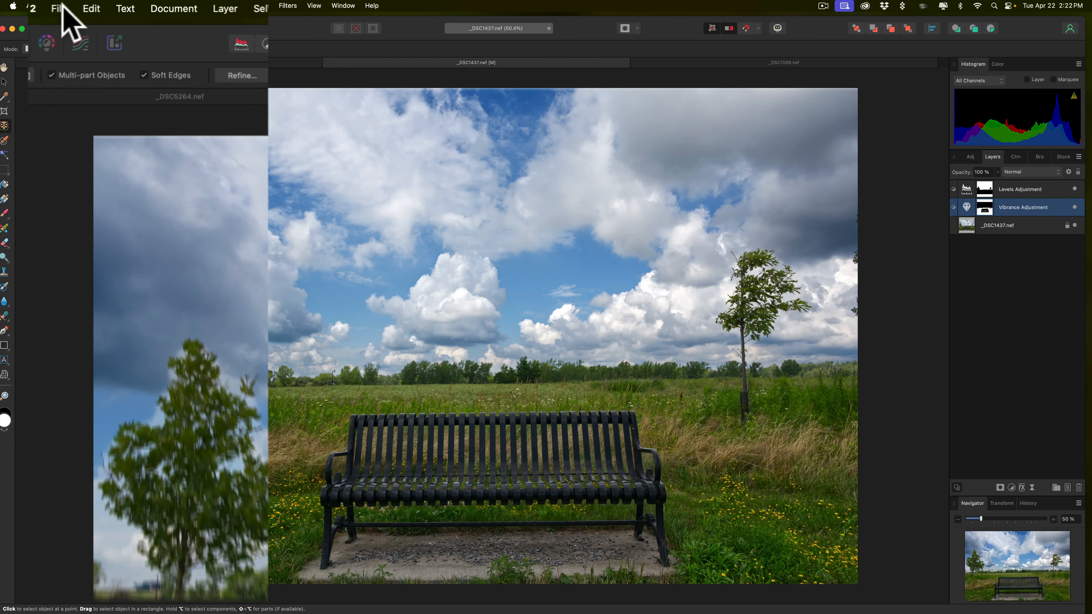
Step: Save the edited bench document to the Desktop as _DSC1437.afphoto and close it
{"action": "left_click", "coordinate": [91, 5]}
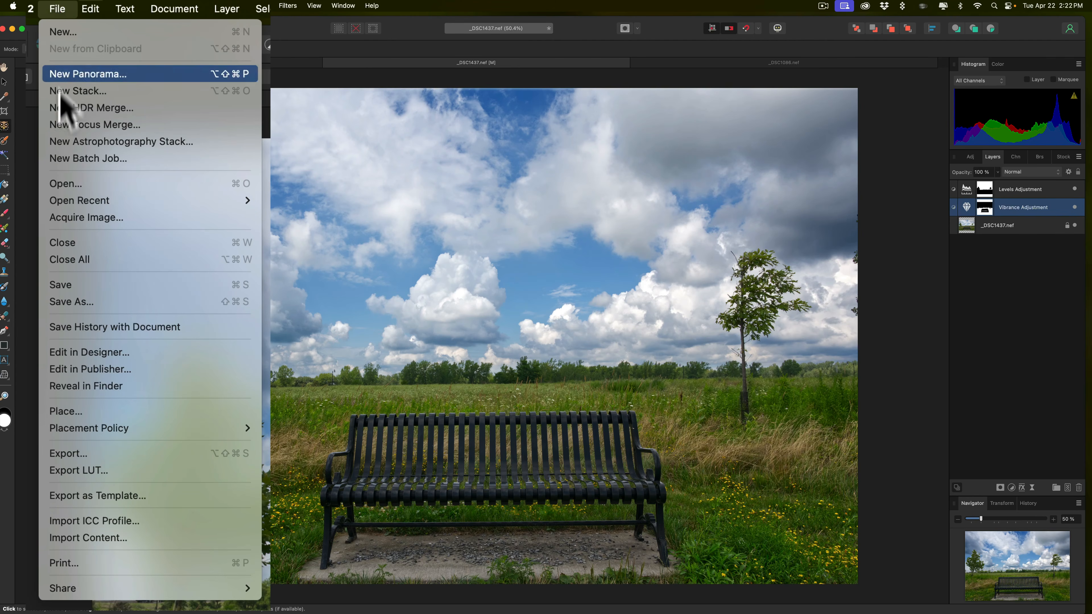
{"action": "left_click", "coordinate": [75, 301]}
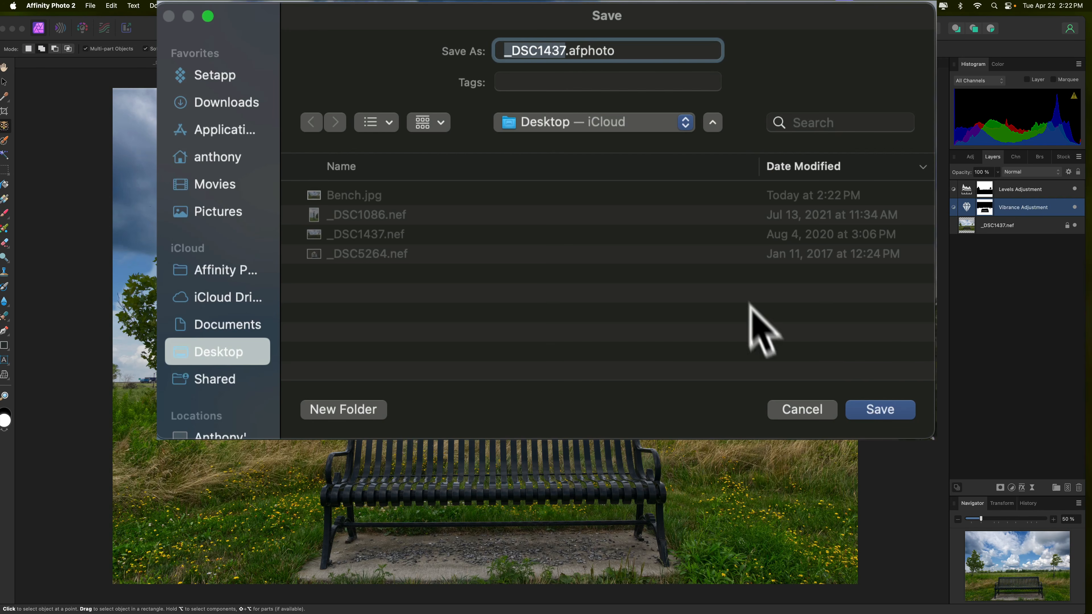
{"action": "left_click", "coordinate": [874, 405]}
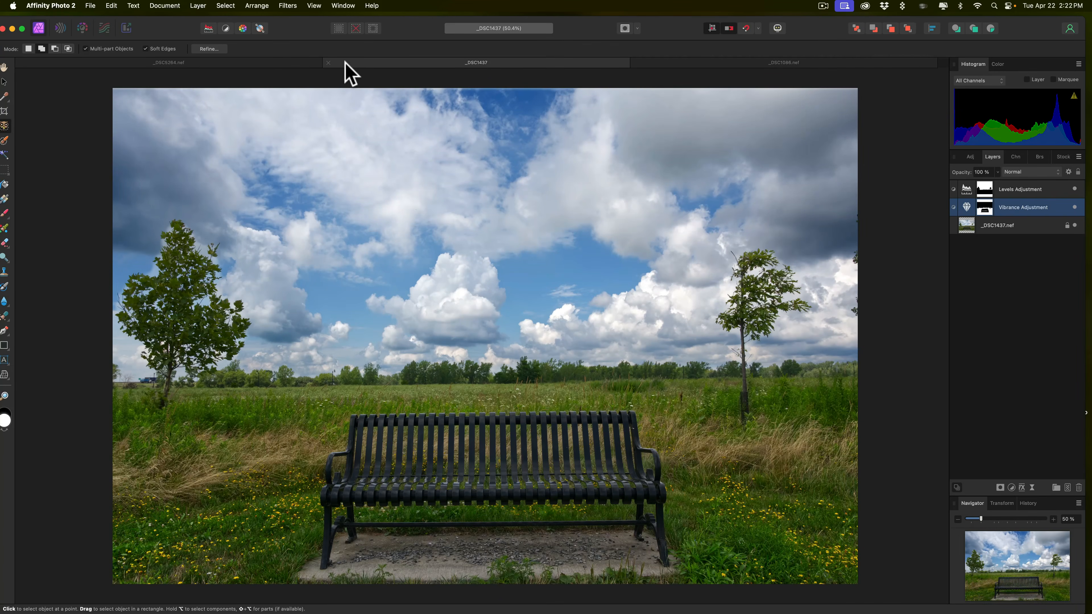
{"action": "left_click", "coordinate": [328, 63]}
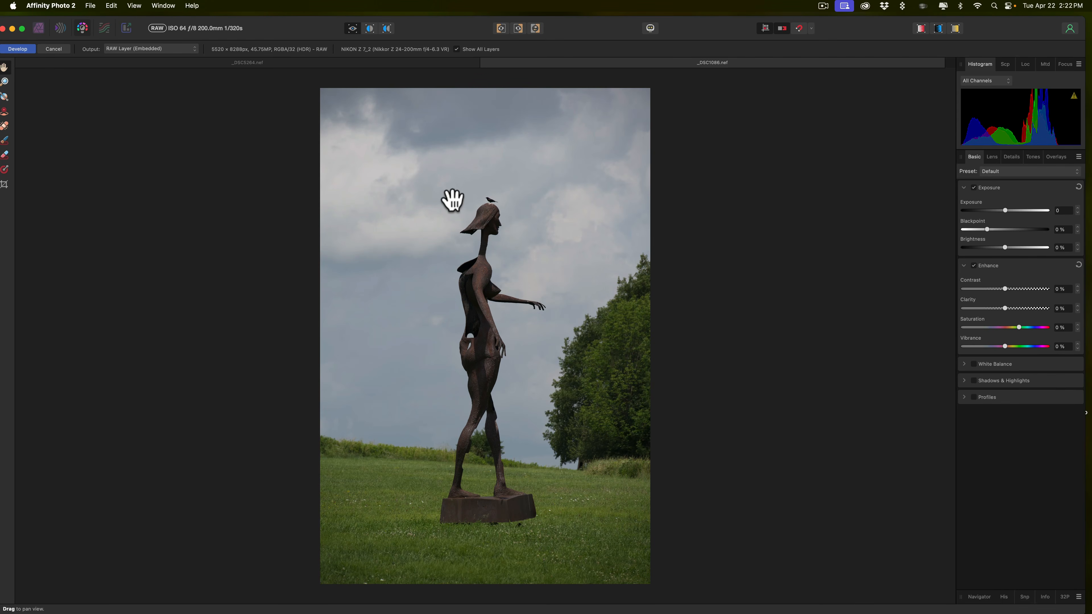
Step: Set the raw sculpture photo's exposure to 0.735, blackpoint to 3 %, brightness to -5 % and clarity to 12 %
{"action": "scroll", "coordinate": [499, 202], "scroll_direction": "down", "scroll_amount": 1}
{"action": "scroll", "coordinate": [510, 203], "scroll_direction": "left", "scroll_amount": 2}
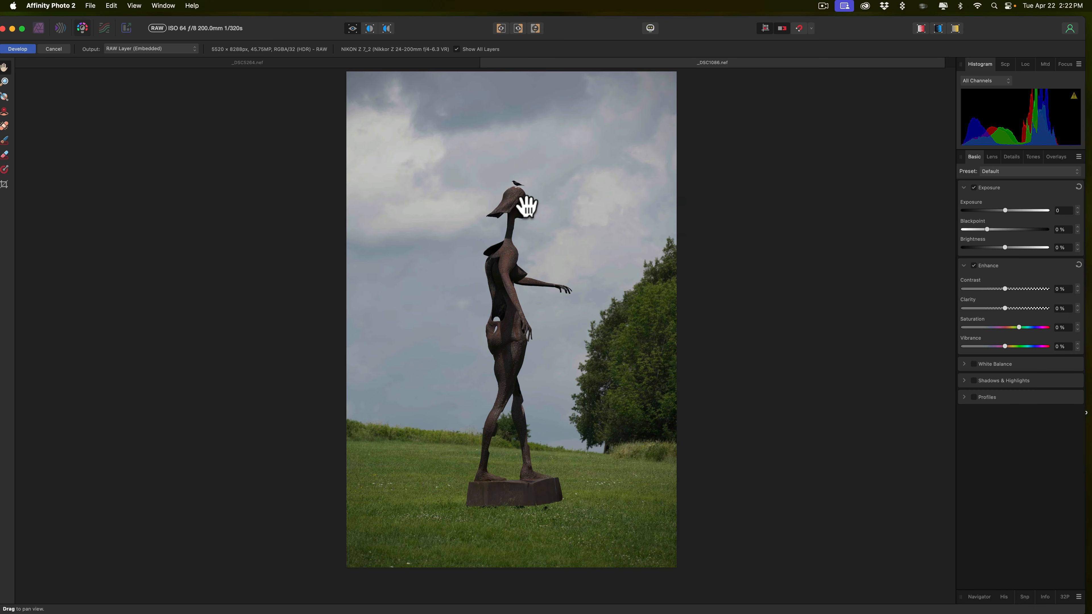
{"action": "scroll", "coordinate": [526, 207], "scroll_direction": "up", "scroll_amount": 1}
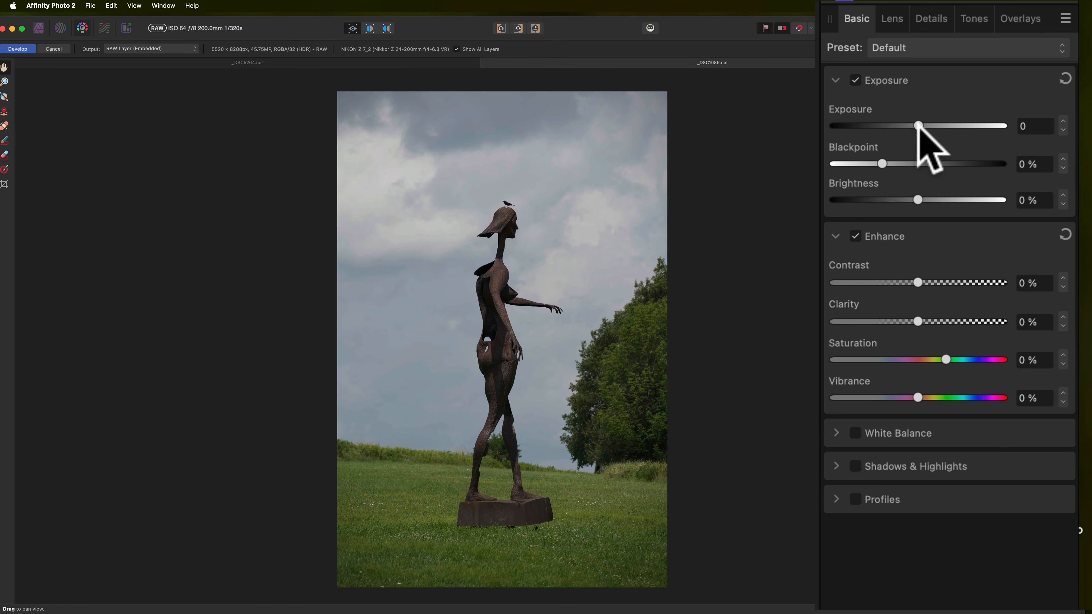
{"action": "left_click_drag", "start_coordinate": [1004, 208], "coordinate": [1007, 208]}
{"action": "left_click_drag", "start_coordinate": [923, 125], "coordinate": [924, 125]}
{"action": "left_click_drag", "start_coordinate": [882, 163], "coordinate": [900, 193]}
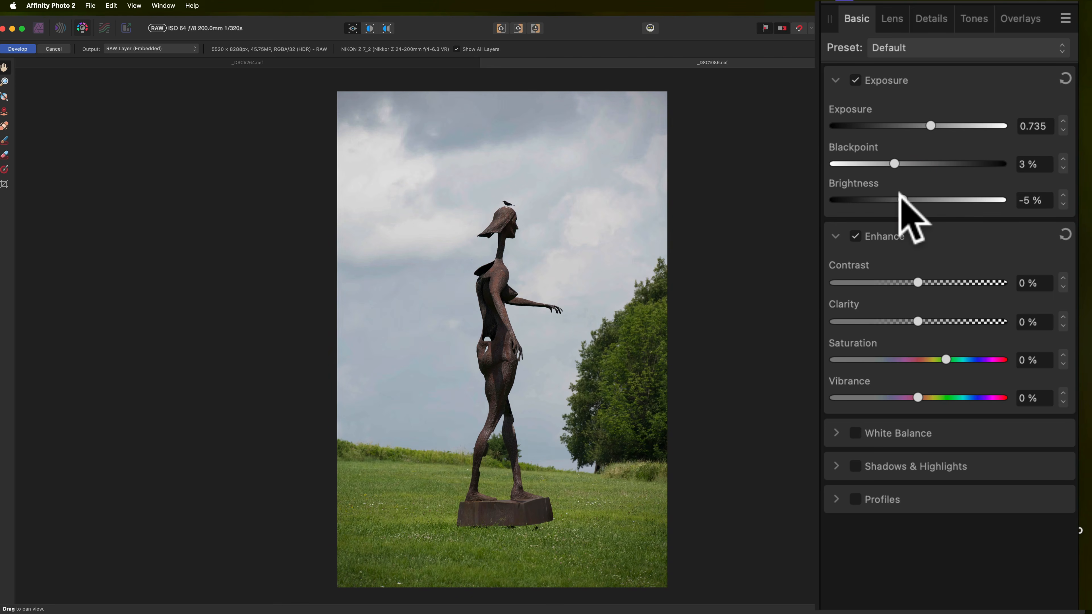
{"action": "mouse_move", "coordinate": [919, 321]}
{"action": "left_mouse_down"}
{"action": "mouse_move", "coordinate": [937, 320]}
{"action": "mouse_move", "coordinate": [927, 319]}
{"action": "left_mouse_up"}
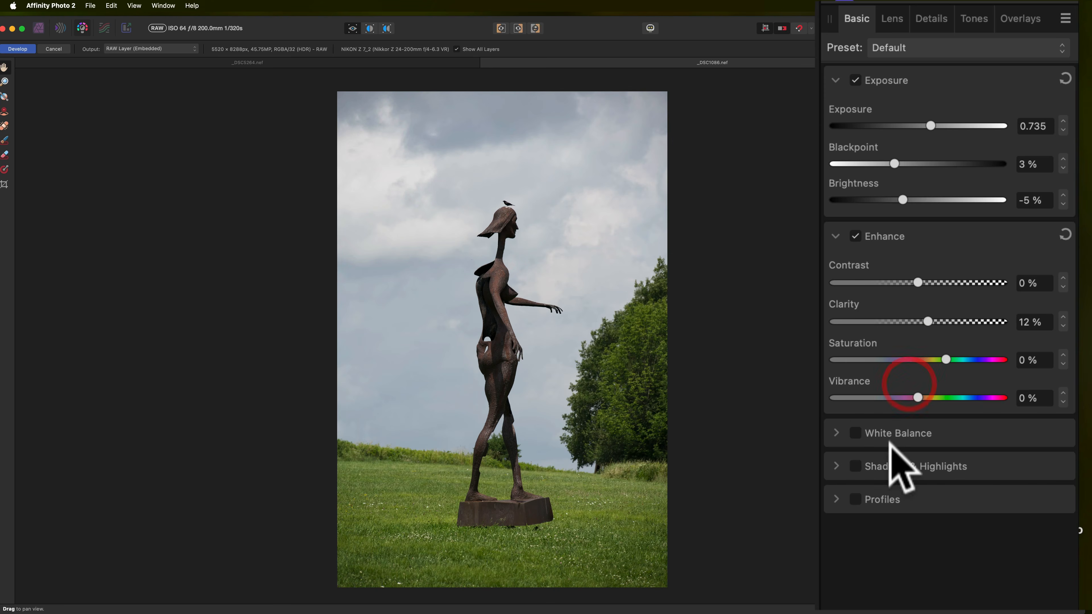
Step: Enable Shadows & Highlights and set shadows to 41 % and highlights to -33 %
{"action": "left_click", "coordinate": [893, 466]}
{"action": "left_click_drag", "start_coordinate": [905, 507], "coordinate": [950, 510]}
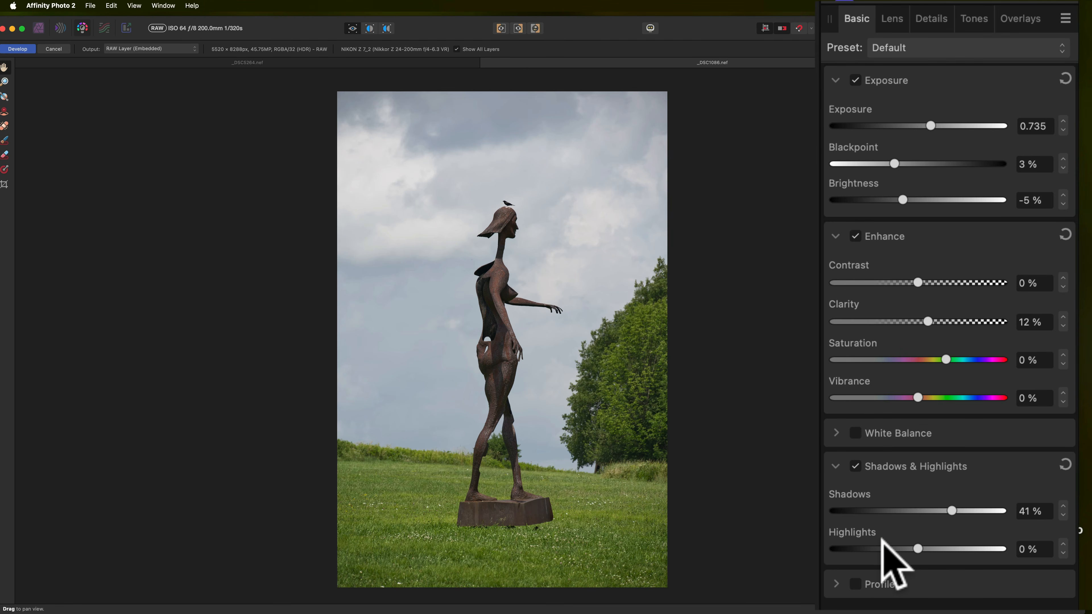
{"action": "left_click_drag", "start_coordinate": [917, 549], "coordinate": [882, 545]}
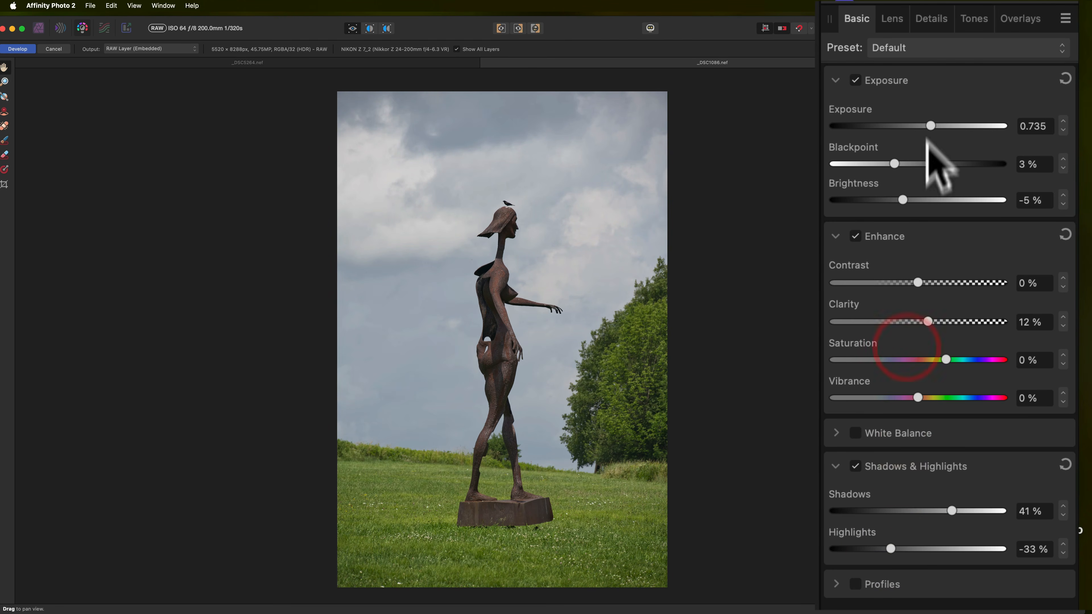
Step: Enable Remove Lens Vignette and look through the Details, Tones and Overlays settings before returning to the Basic ones
{"action": "left_click", "coordinate": [892, 19]}
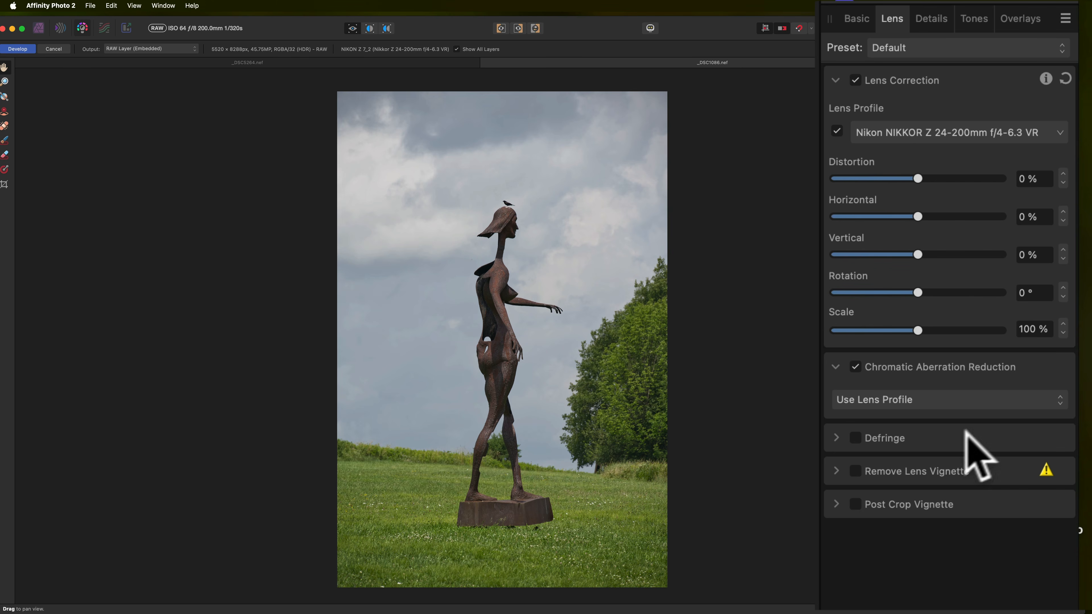
{"action": "left_click", "coordinate": [854, 469]}
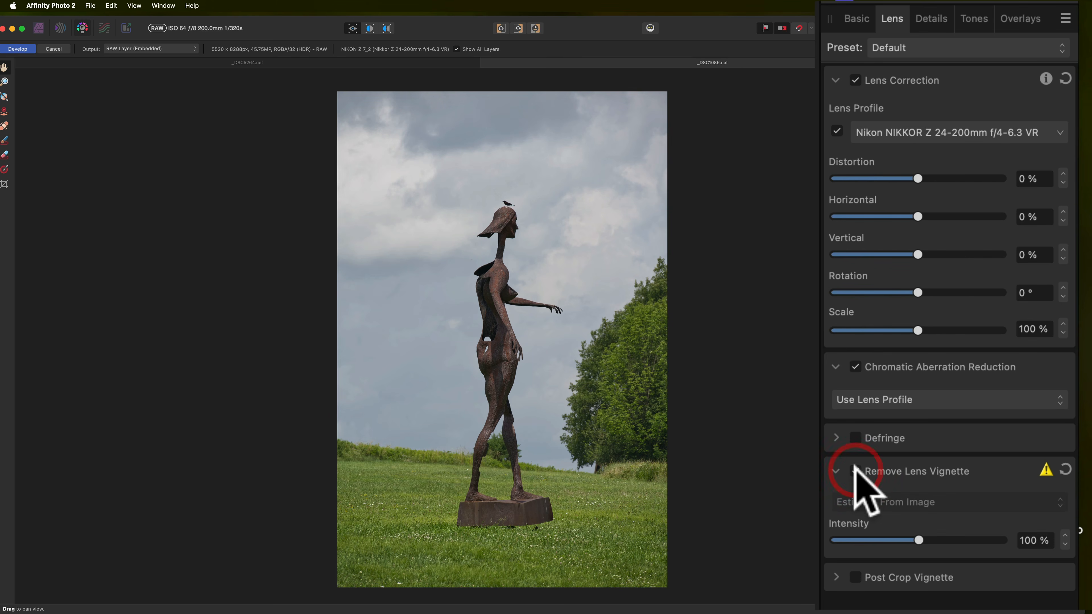
{"action": "left_click", "coordinate": [929, 19]}
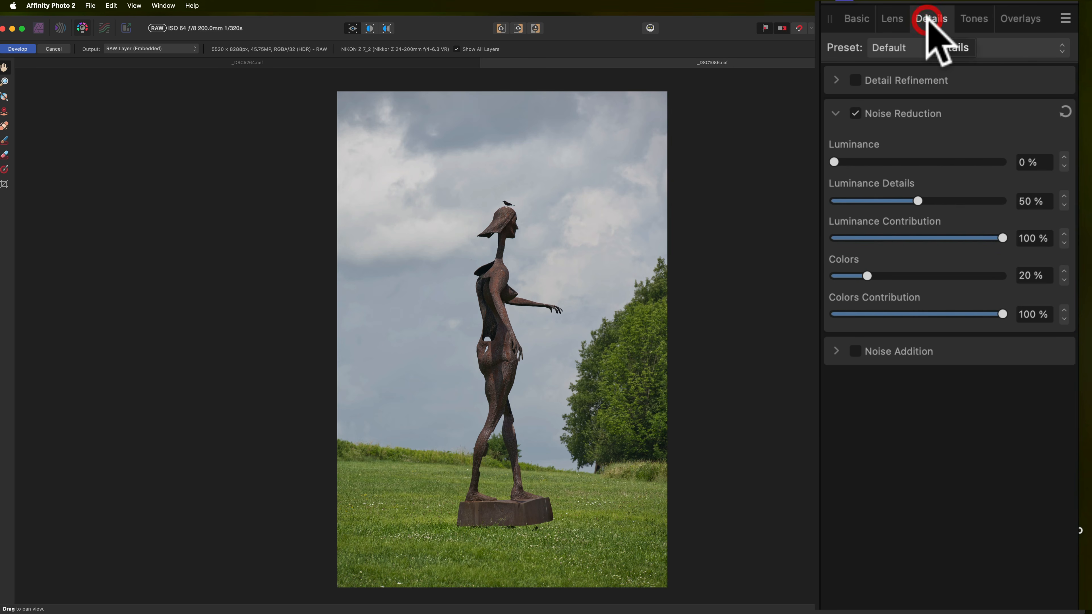
{"action": "left_click", "coordinate": [983, 20]}
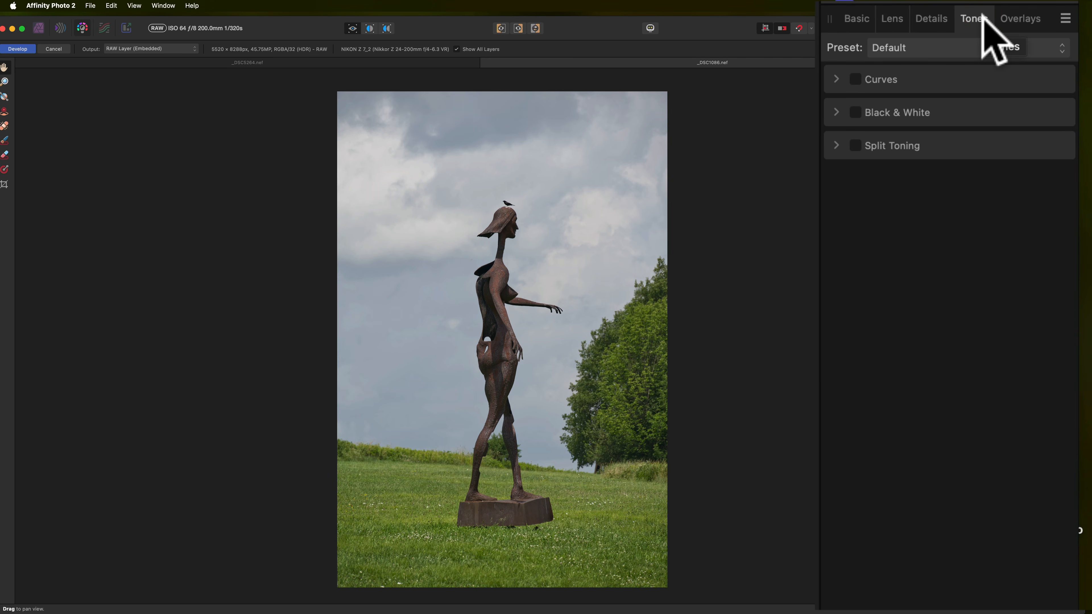
{"action": "left_click", "coordinate": [1019, 18]}
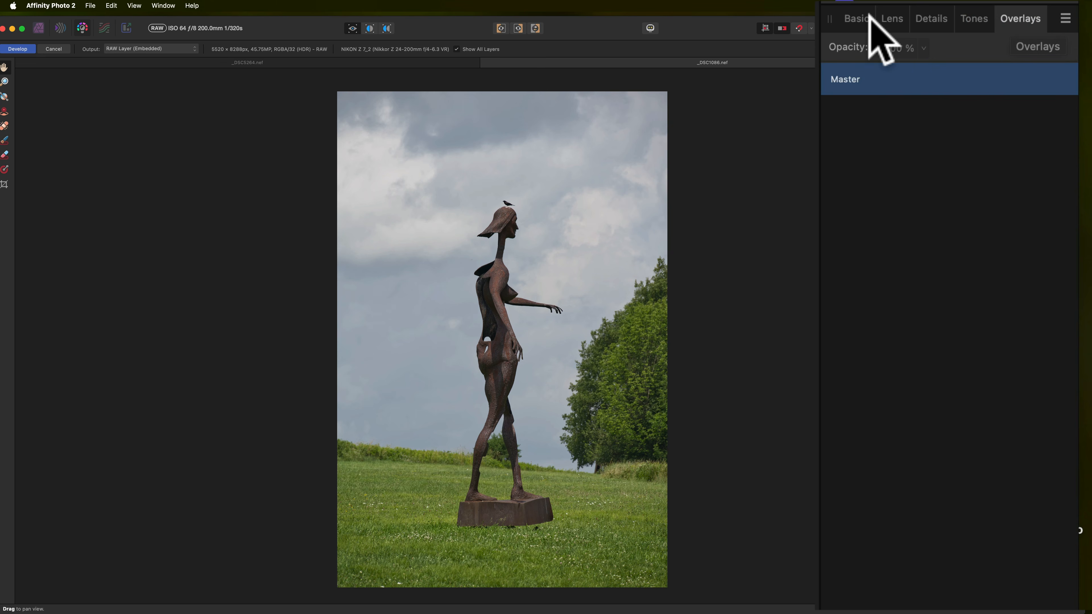
{"action": "left_click", "coordinate": [857, 20]}
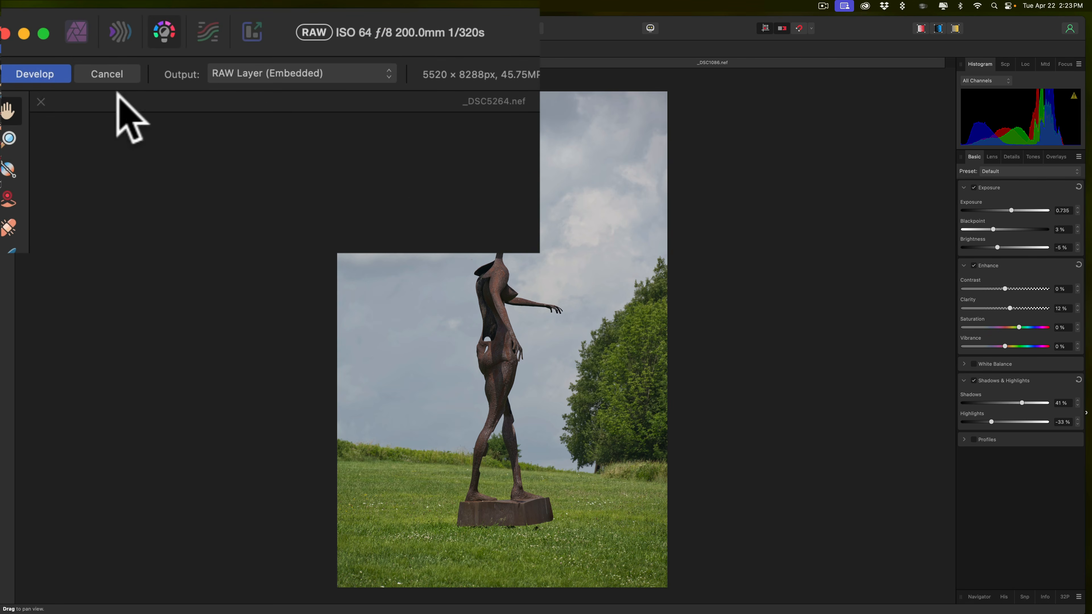
Step: Develop the sculpture photo and select the sky with the Object Selection tool
{"action": "left_click", "coordinate": [35, 73]}
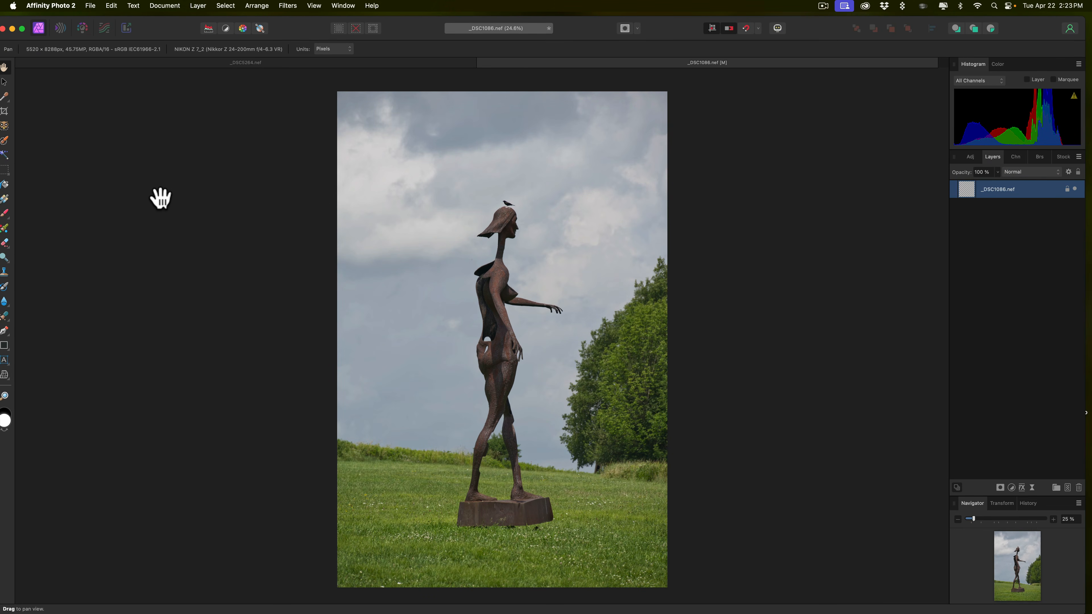
{"action": "left_click", "coordinate": [6, 126]}
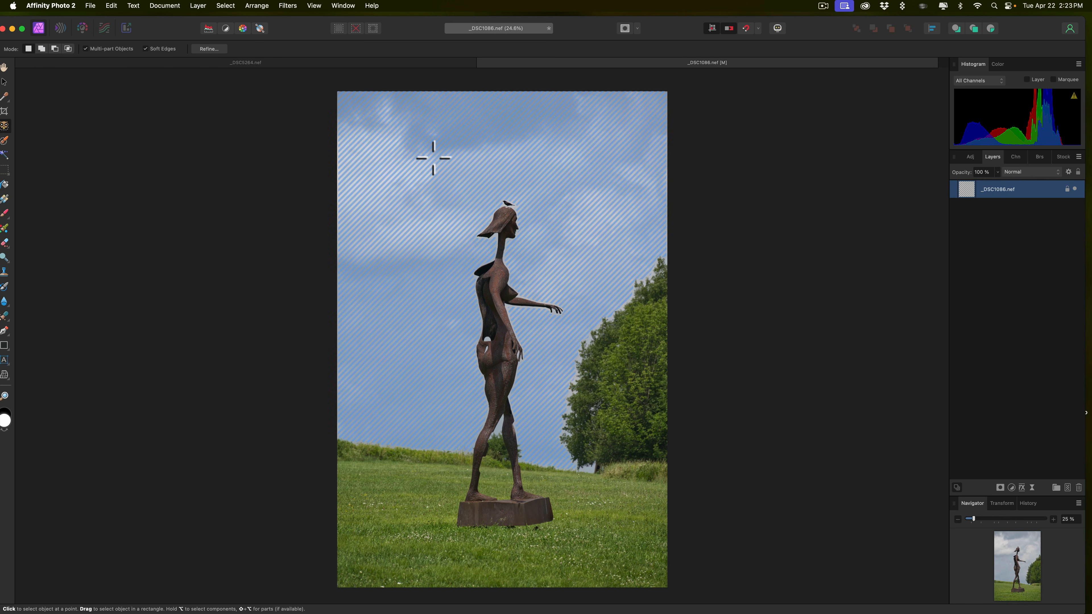
{"action": "left_click", "coordinate": [416, 161]}
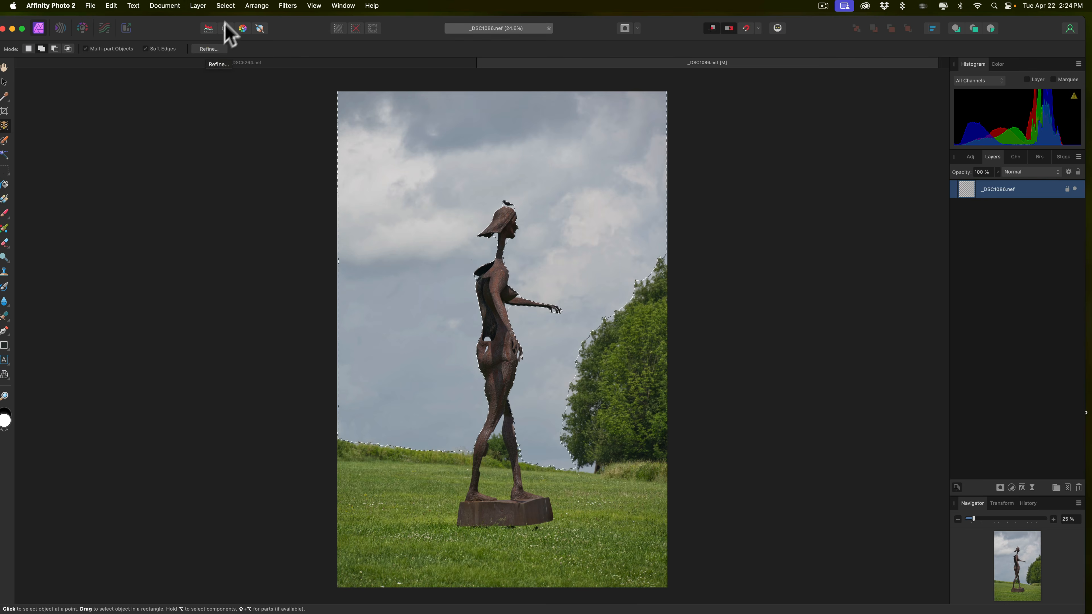
{"action": "left_click", "coordinate": [227, 5]}
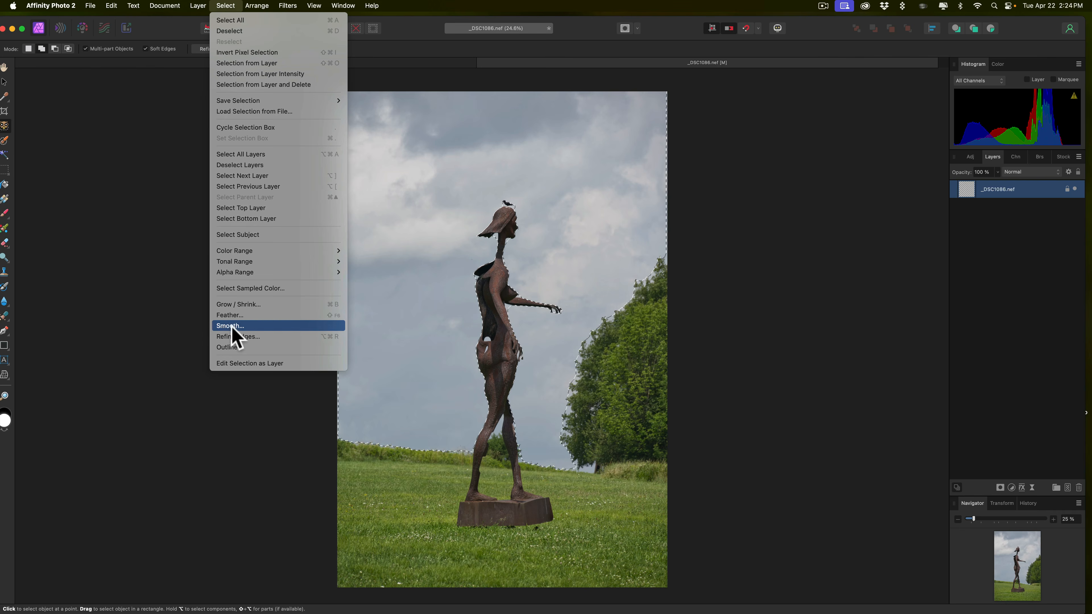
{"action": "left_click", "coordinate": [237, 337]}
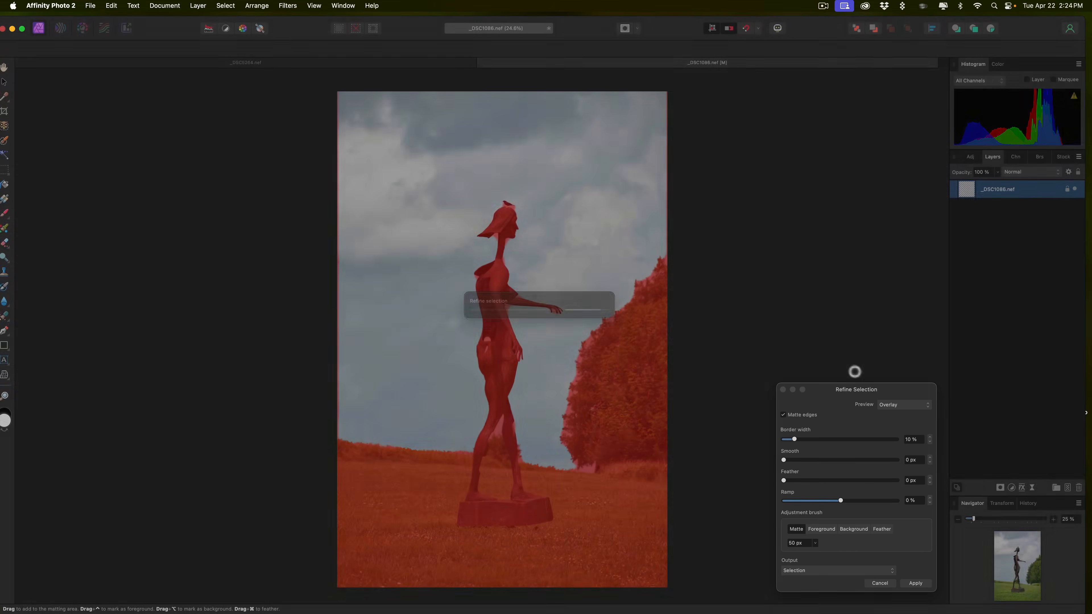
{"action": "left_click_drag", "start_coordinate": [868, 391], "coordinate": [849, 103]}
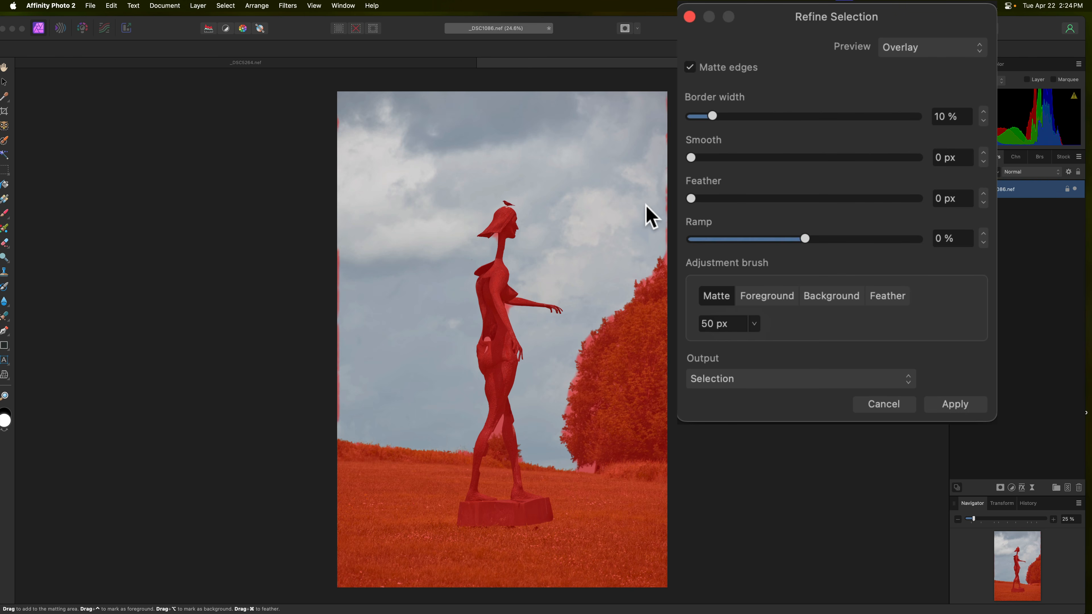
{"action": "left_click", "coordinate": [665, 257]}
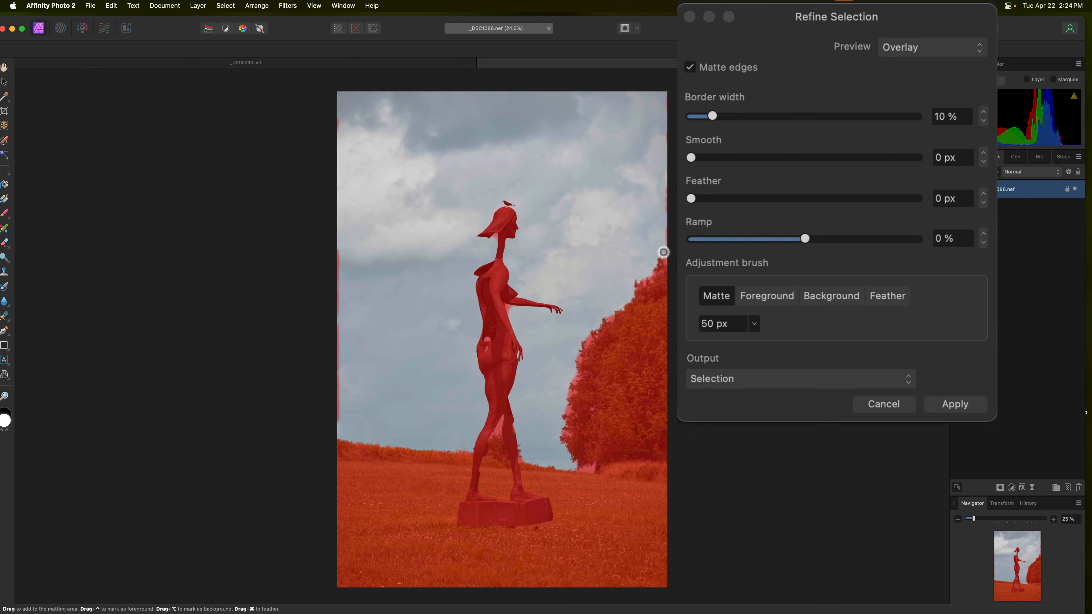
{"action": "key", "text": "bracketright"}
{"action": "key", "text": "bracketright"}
{"action": "key", "text": "bracketright"}
{"action": "key", "text": "bracketright"}
{"action": "key", "text": "bracketright"}
{"action": "key", "text": "p"}
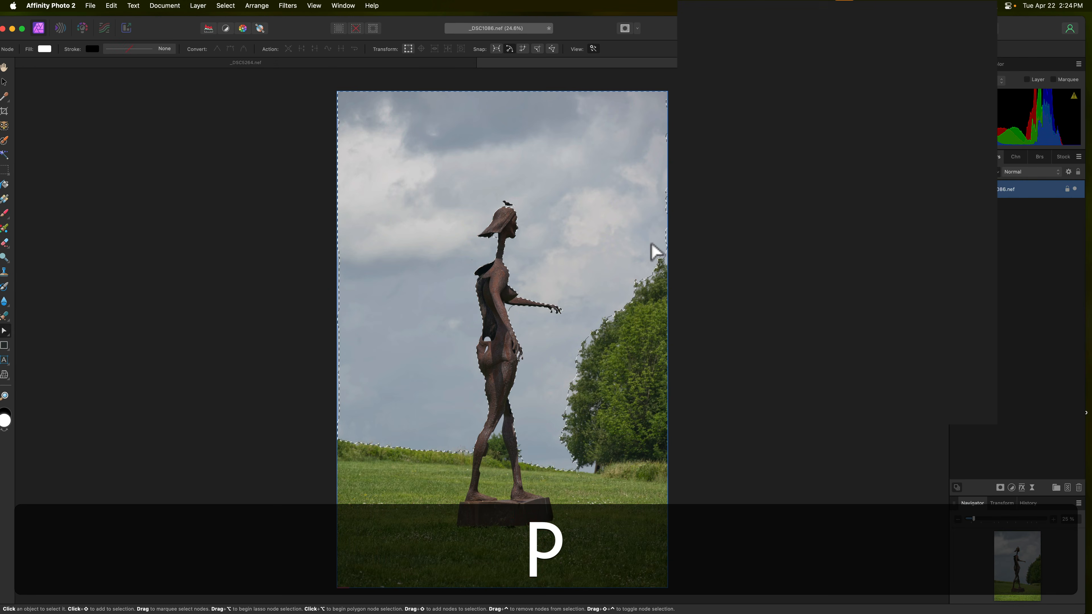
{"action": "key", "text": "bracketleft"}
{"action": "left_click", "coordinate": [666, 259]}
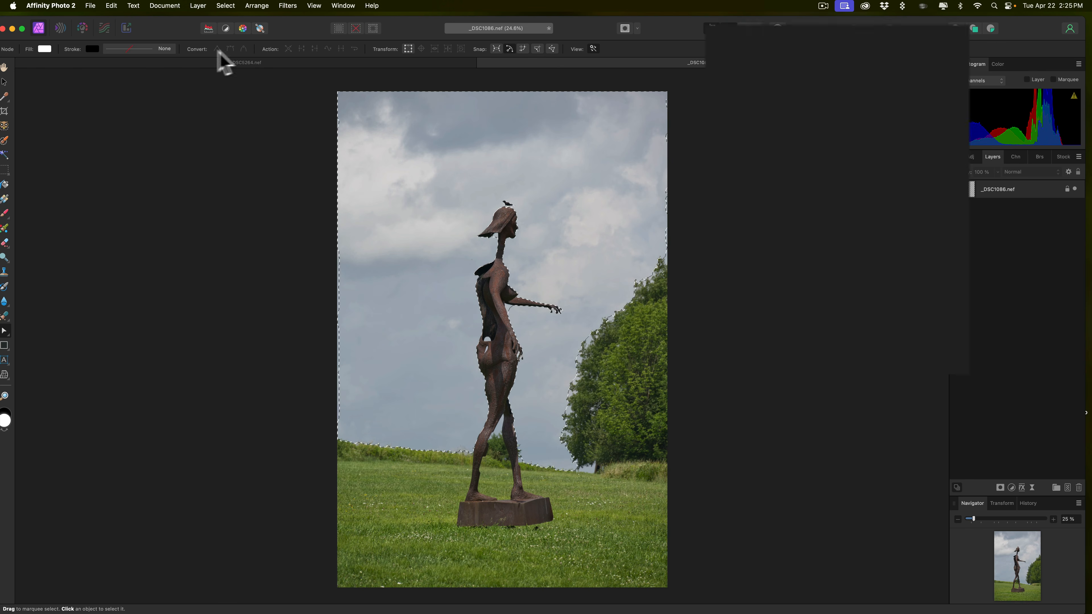
Step: Start refining the sky selection and paint with the 50 px Matte brush along the tree's upper edge near the photo border
{"action": "left_click", "coordinate": [5, 126]}
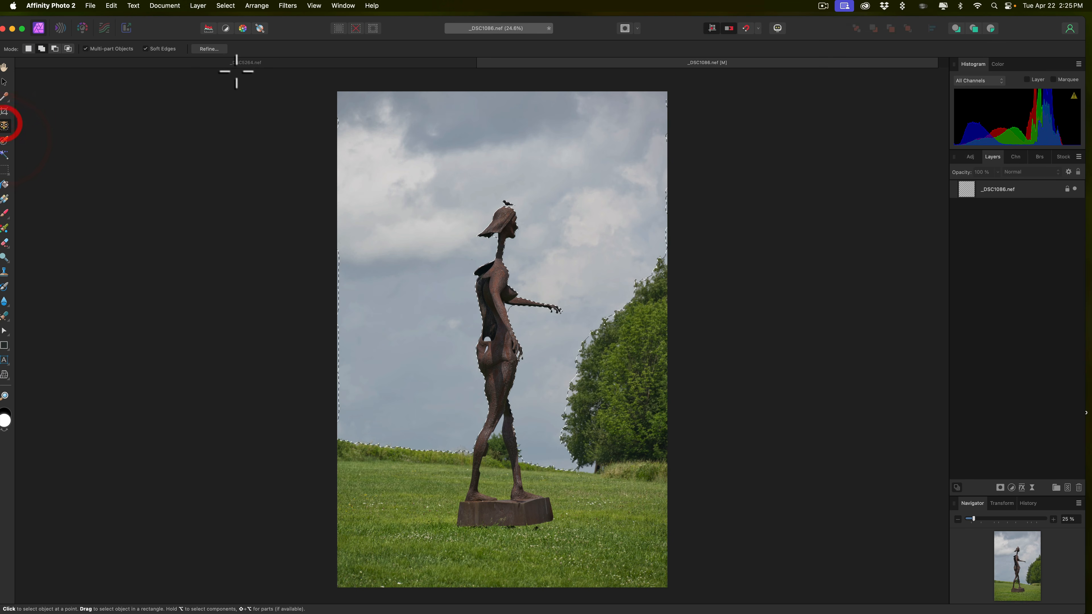
{"action": "left_click", "coordinate": [209, 48]}
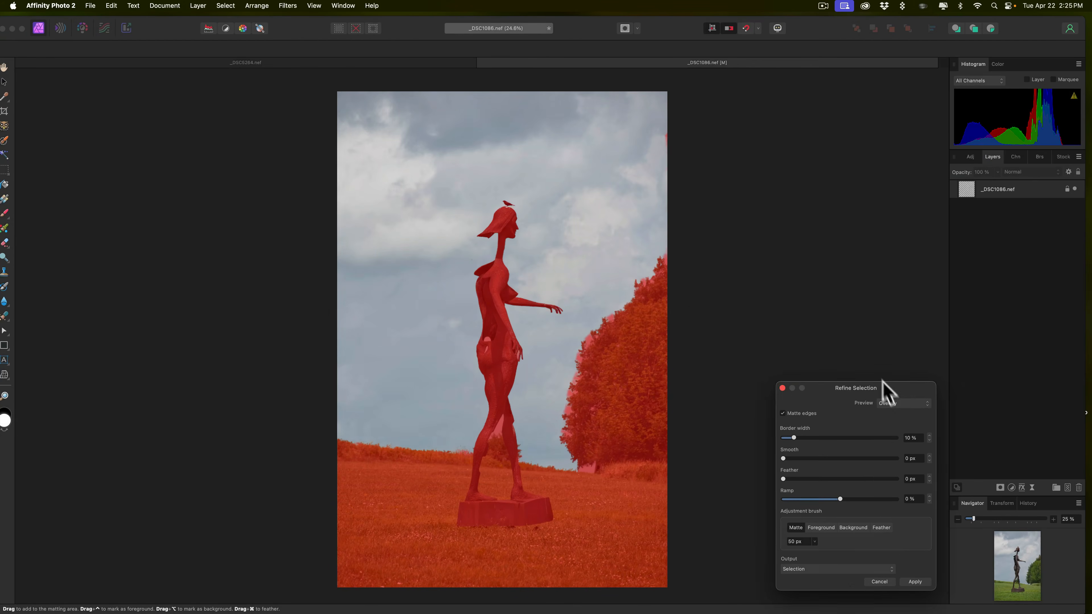
{"action": "left_click_drag", "start_coordinate": [884, 388], "coordinate": [867, 150]}
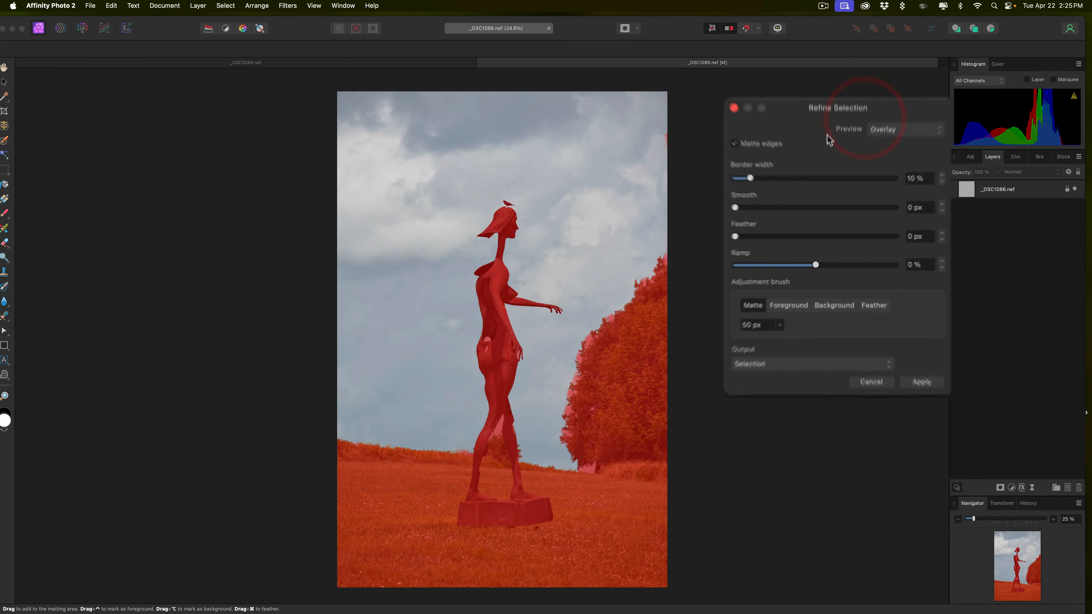
{"action": "left_click", "coordinate": [664, 263]}
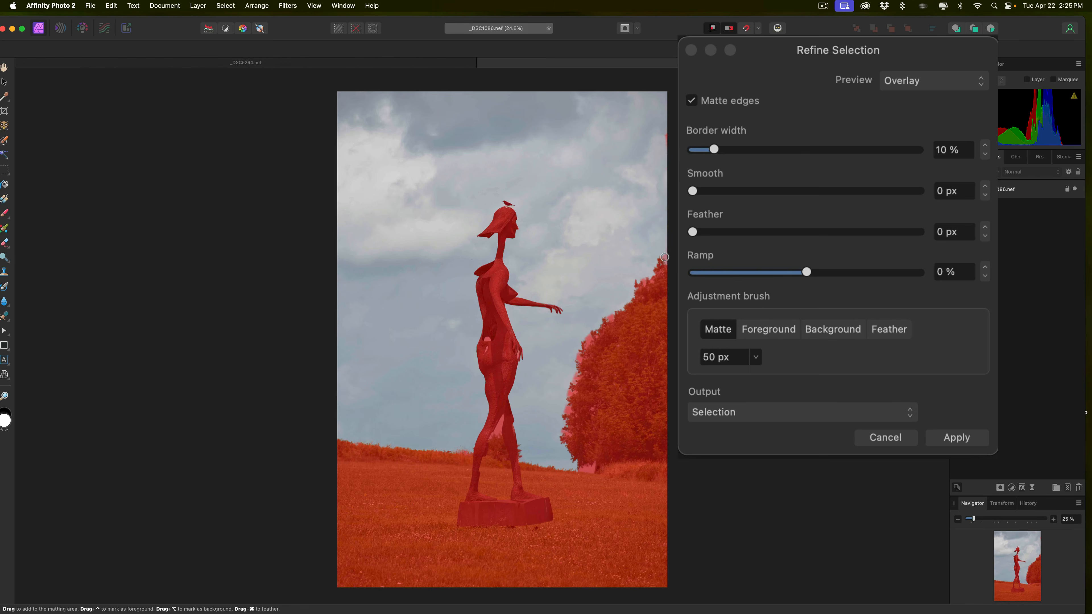
{"action": "left_click_drag", "start_coordinate": [665, 259], "coordinate": [676, 260]}
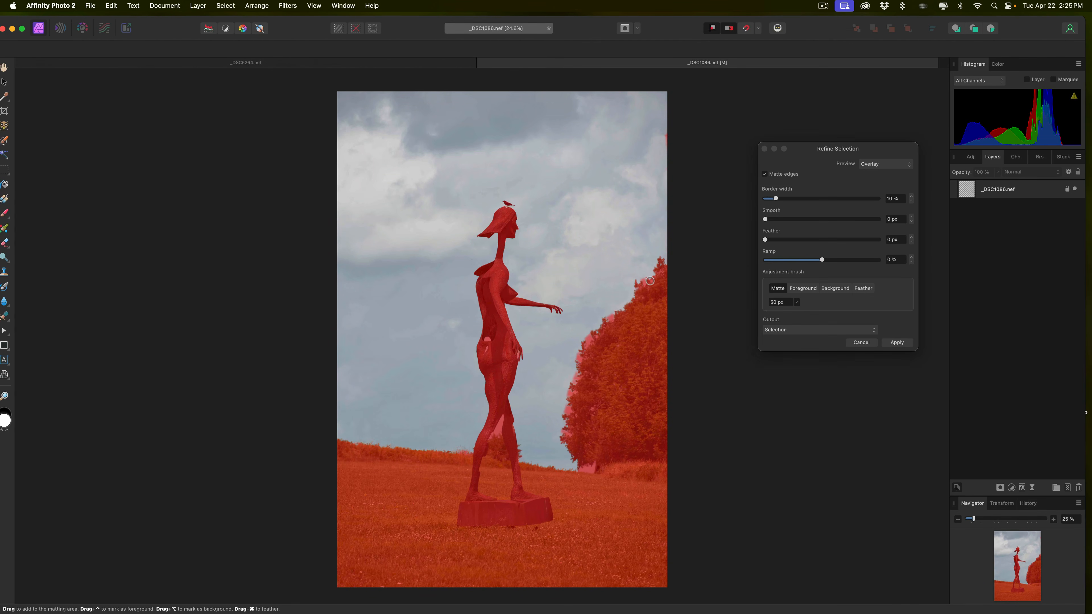
{"action": "left_click_drag", "start_coordinate": [684, 185], "coordinate": [684, 199]}
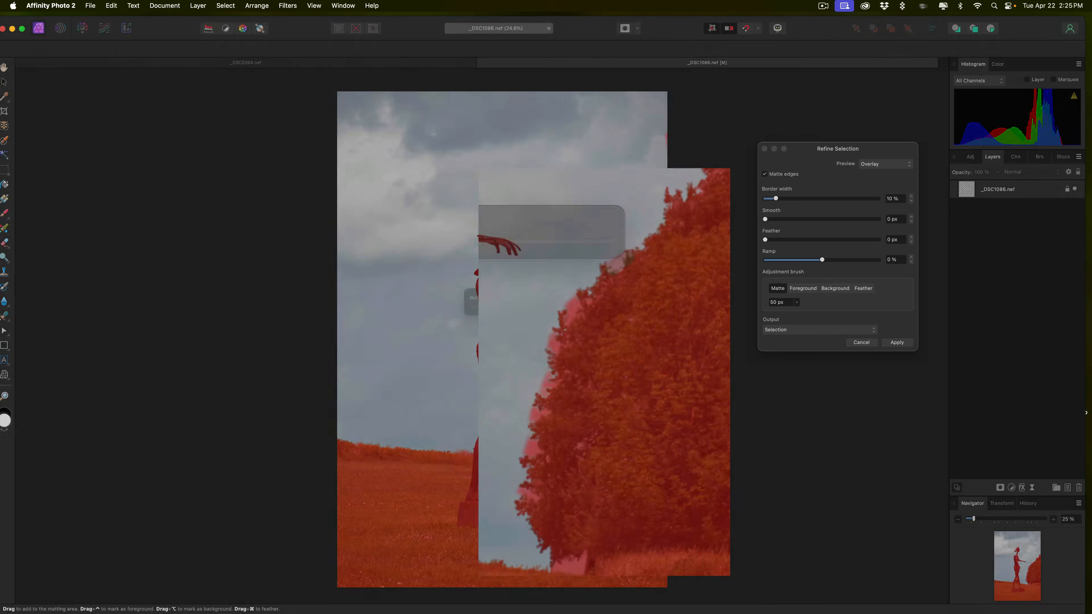
Step: Paint the remaining fringe down the tree's outer edge, the gap in its foliage and its base with the Matte brush
{"action": "mouse_move", "coordinate": [587, 295]}
{"action": "left_mouse_down"}
{"action": "mouse_move", "coordinate": [568, 317]}
{"action": "mouse_move", "coordinate": [572, 300]}
{"action": "mouse_move", "coordinate": [638, 313]}
{"action": "mouse_move", "coordinate": [580, 334]}
{"action": "mouse_move", "coordinate": [571, 317]}
{"action": "mouse_move", "coordinate": [554, 354]}
{"action": "mouse_move", "coordinate": [554, 342]}
{"action": "mouse_move", "coordinate": [549, 385]}
{"action": "left_mouse_up"}
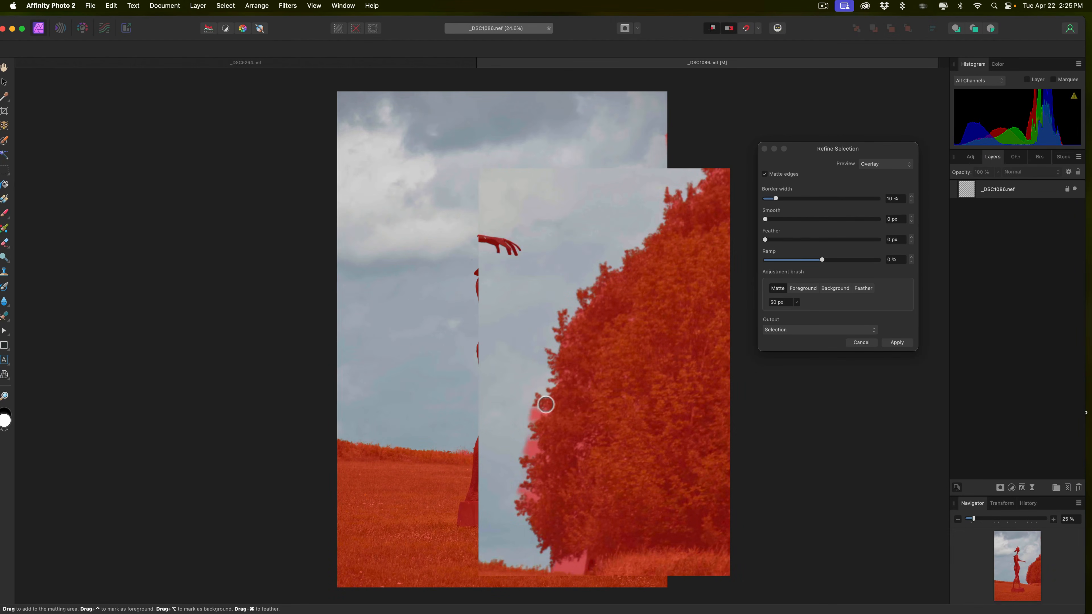
{"action": "left_click_drag", "start_coordinate": [535, 408], "coordinate": [559, 413]}
{"action": "left_click_drag", "start_coordinate": [535, 438], "coordinate": [531, 445]}
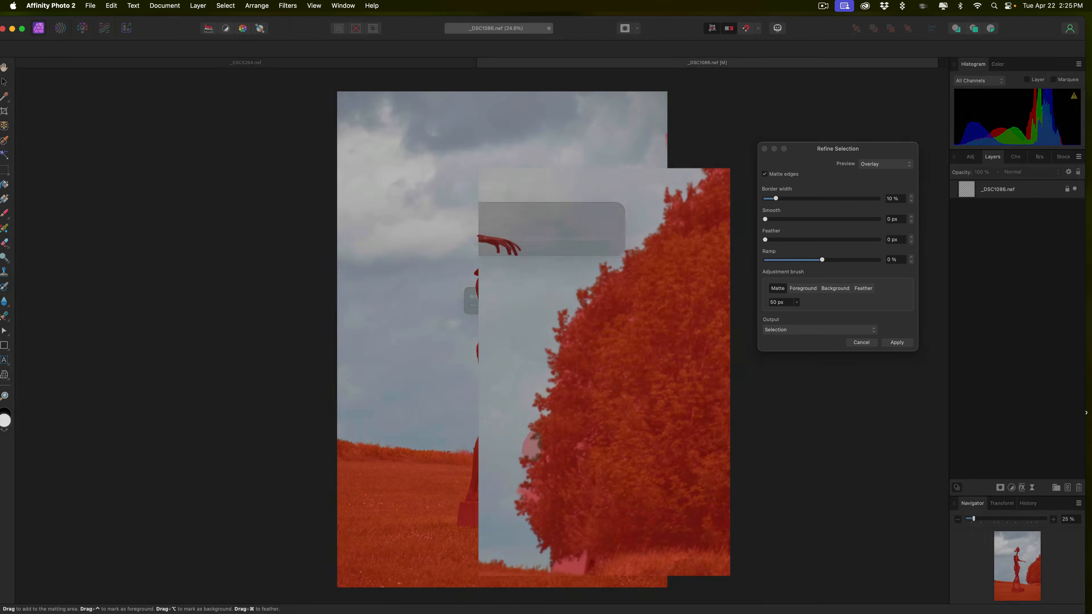
{"action": "left_click", "coordinate": [580, 446]}
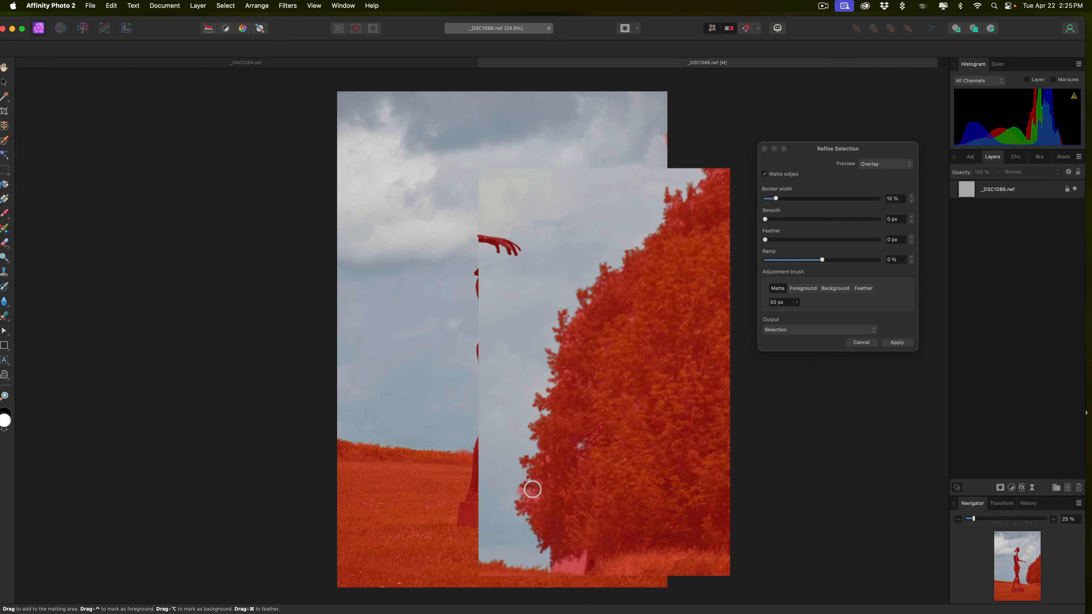
{"action": "mouse_move", "coordinate": [533, 489]}
{"action": "left_mouse_down"}
{"action": "mouse_move", "coordinate": [519, 496]}
{"action": "mouse_move", "coordinate": [533, 495]}
{"action": "left_mouse_up"}
{"action": "left_click_drag", "start_coordinate": [544, 561], "coordinate": [648, 567]}
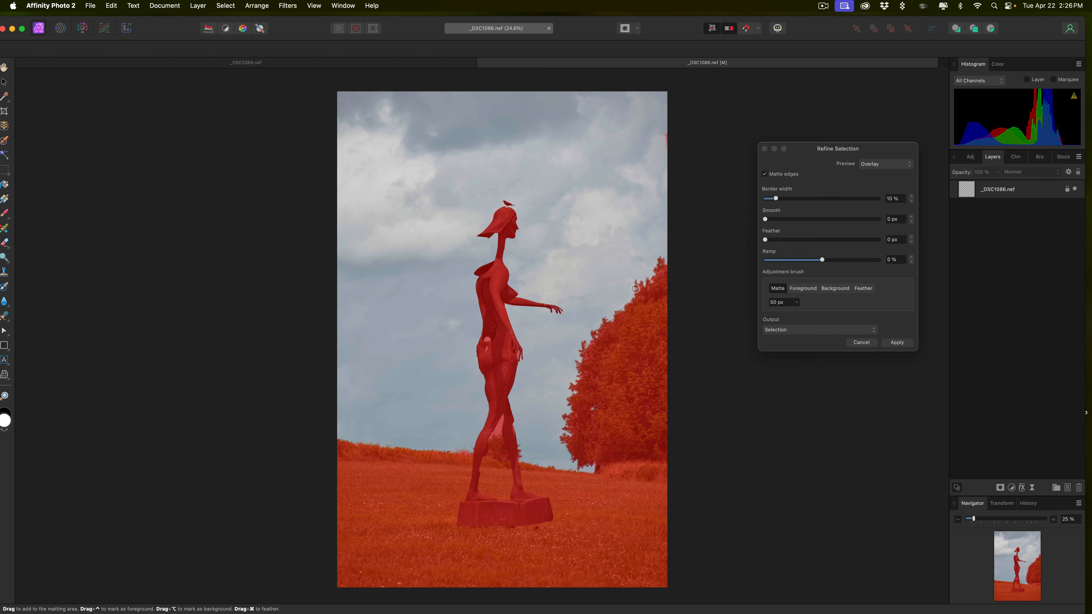
Step: Touch up the tree's outer edge with the Matte brush and paint the gap between the sculpture's legs at 96 px
{"action": "left_click", "coordinate": [636, 288]}
{"action": "left_click", "coordinate": [639, 285]}
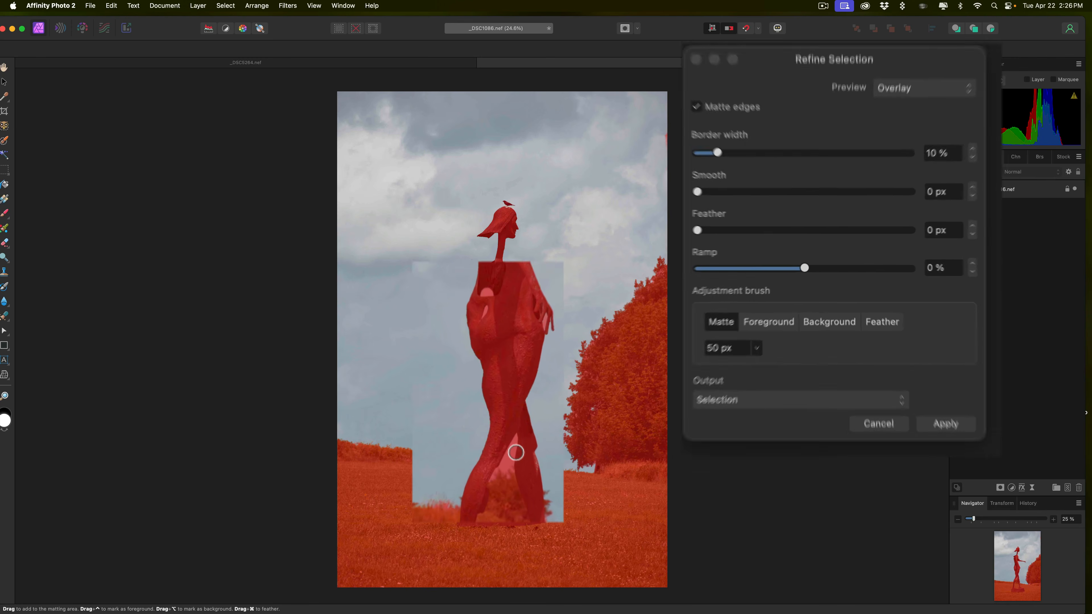
{"action": "key", "text": "["}
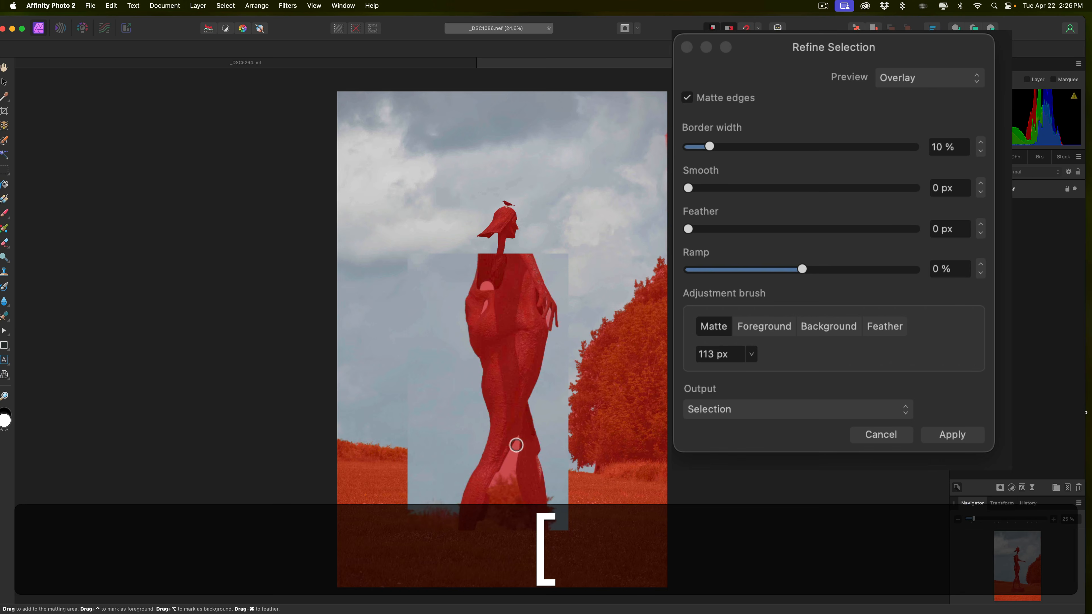
{"action": "key", "text": "["}
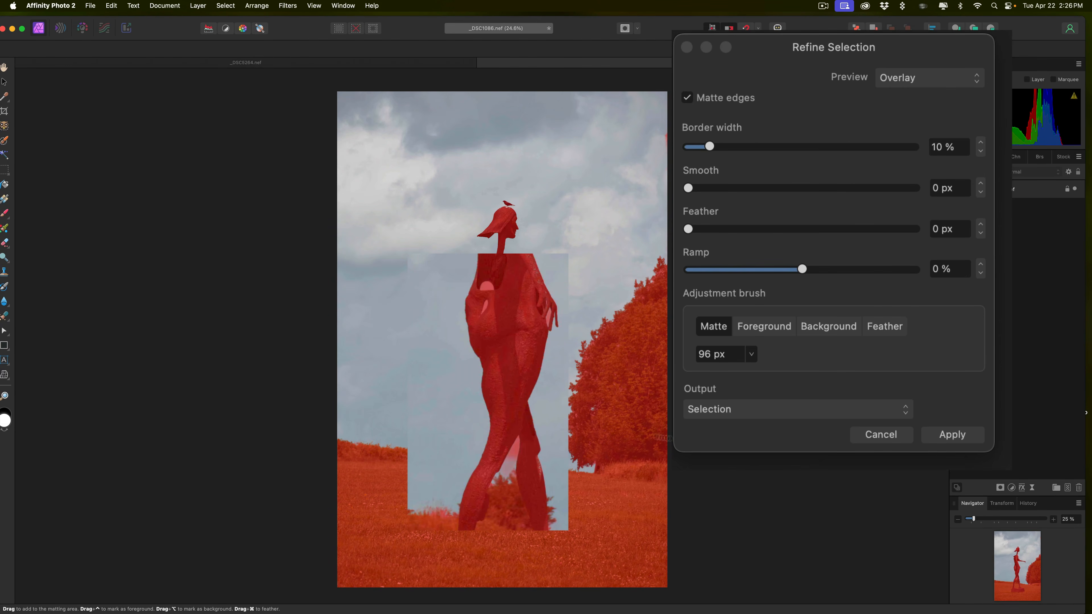
{"action": "left_click_drag", "start_coordinate": [514, 445], "coordinate": [512, 459]}
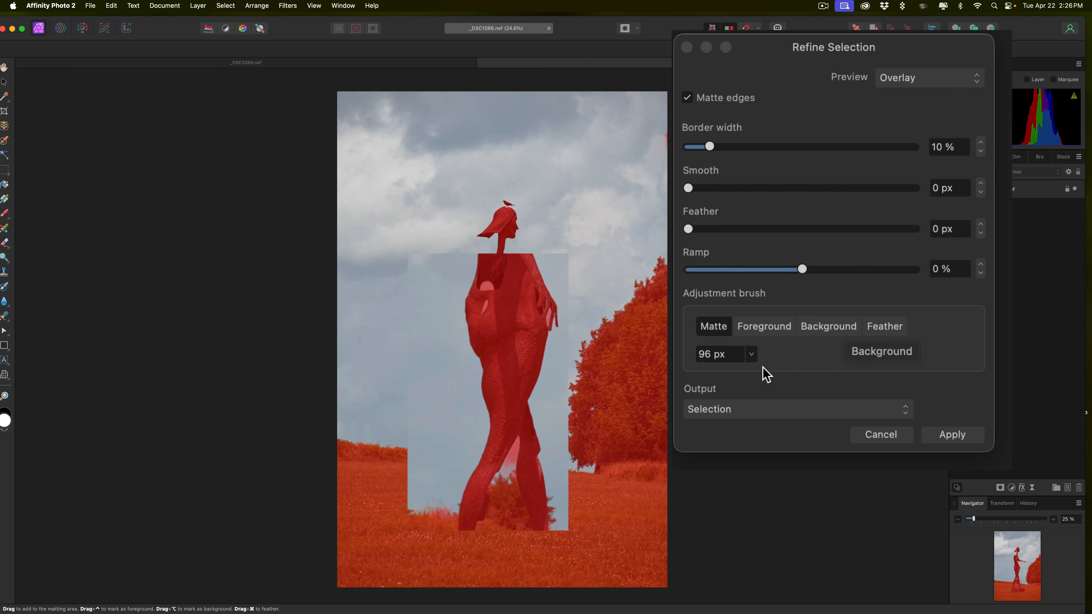
Step: Mark the sky between the sculpture's legs as foreground, using a 96 px brush and 59 px for the gap's narrow tip
{"action": "left_click", "coordinate": [769, 334]}
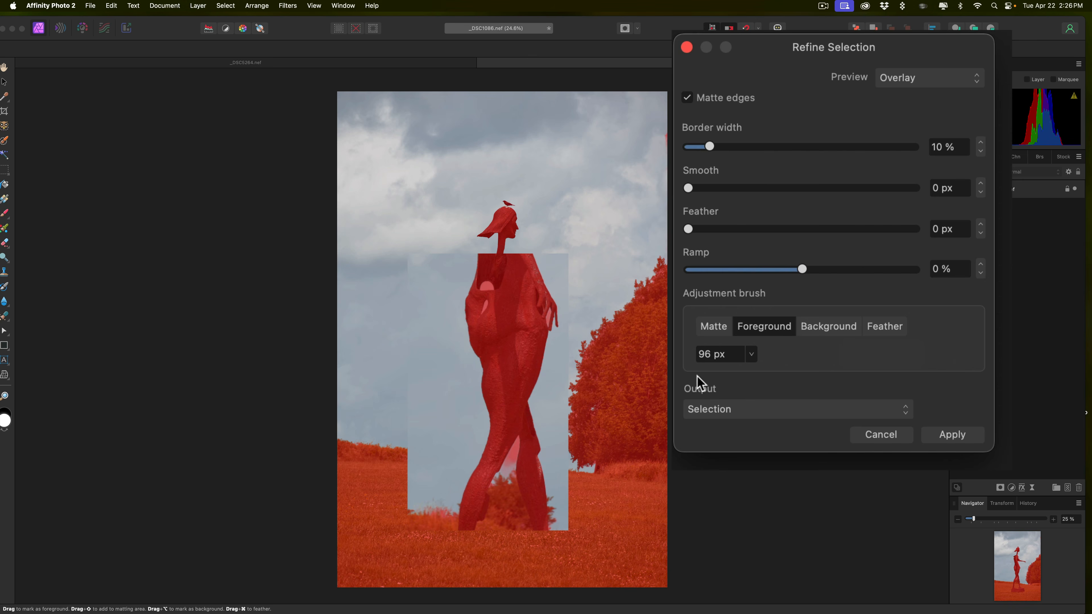
{"action": "mouse_move", "coordinate": [515, 458]}
{"action": "left_mouse_down"}
{"action": "mouse_move", "coordinate": [551, 483]}
{"action": "mouse_move", "coordinate": [527, 457]}
{"action": "mouse_move", "coordinate": [504, 465]}
{"action": "mouse_move", "coordinate": [508, 433]}
{"action": "left_mouse_up"}
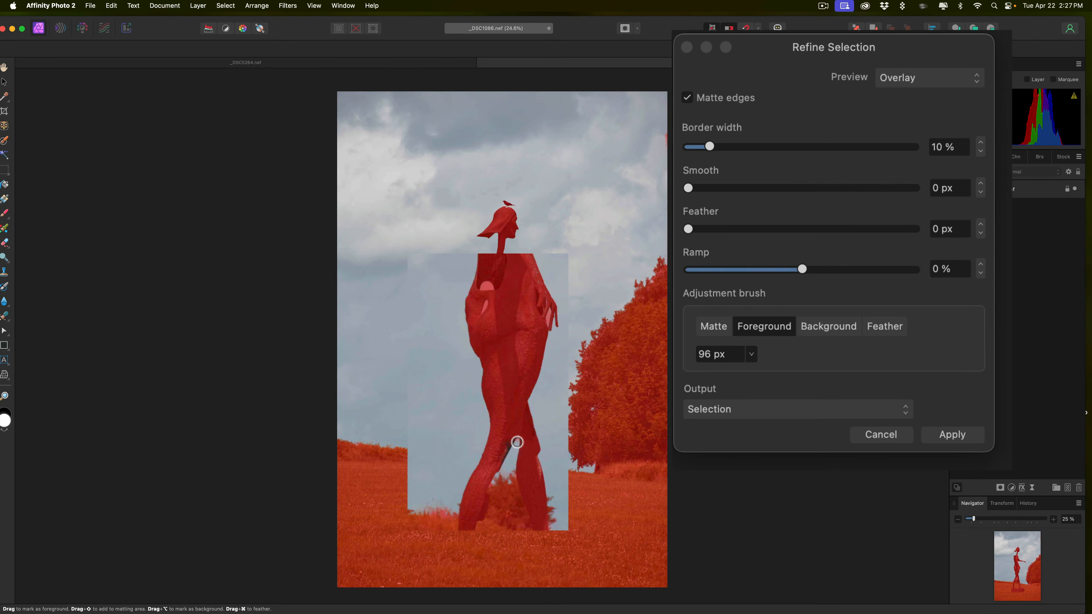
{"action": "key", "text": "bracketleft"}
{"action": "key", "text": "bracketleft"}
{"action": "key", "text": "bracketleft"}
{"action": "key", "text": "bracketleft"}
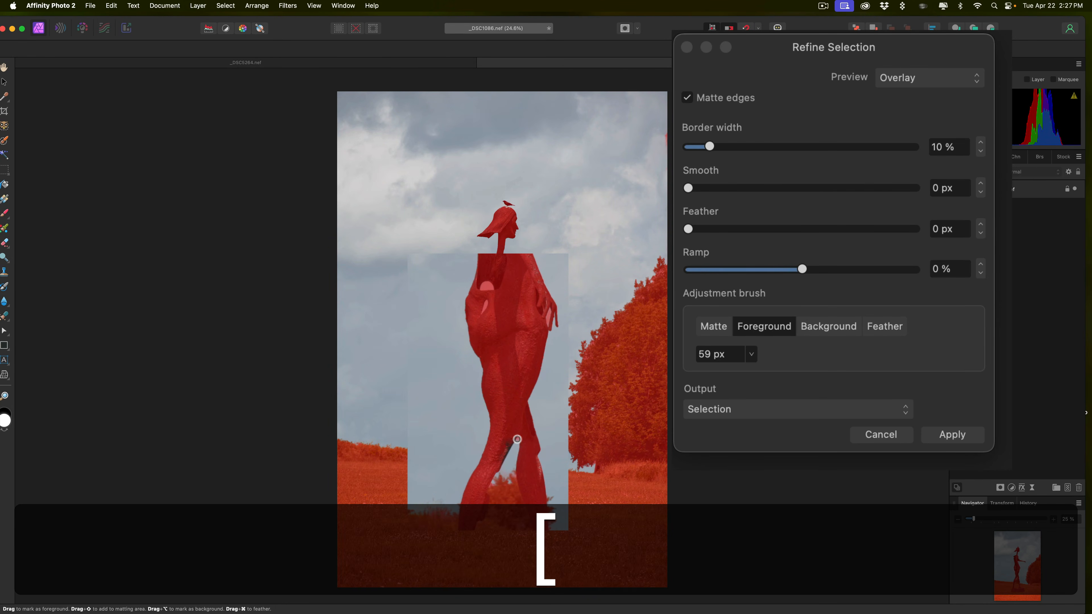
{"action": "left_click_drag", "start_coordinate": [517, 439], "coordinate": [519, 440]}
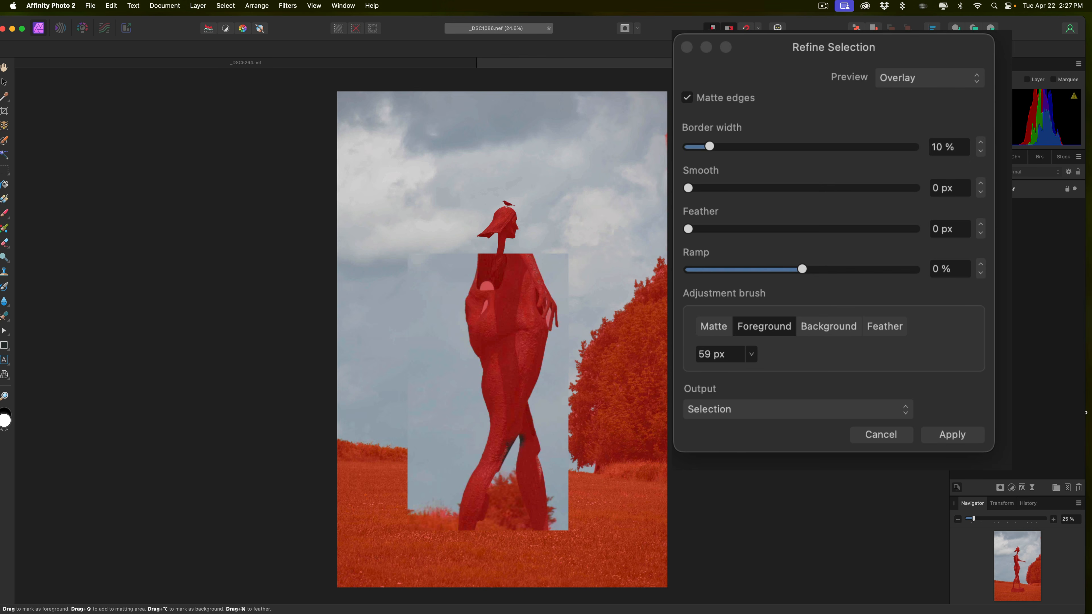
Step: Paint the edges of the leg gap and the small openings at the sculpture's waist with the 59 px Matte brush
{"action": "left_click", "coordinate": [709, 331]}
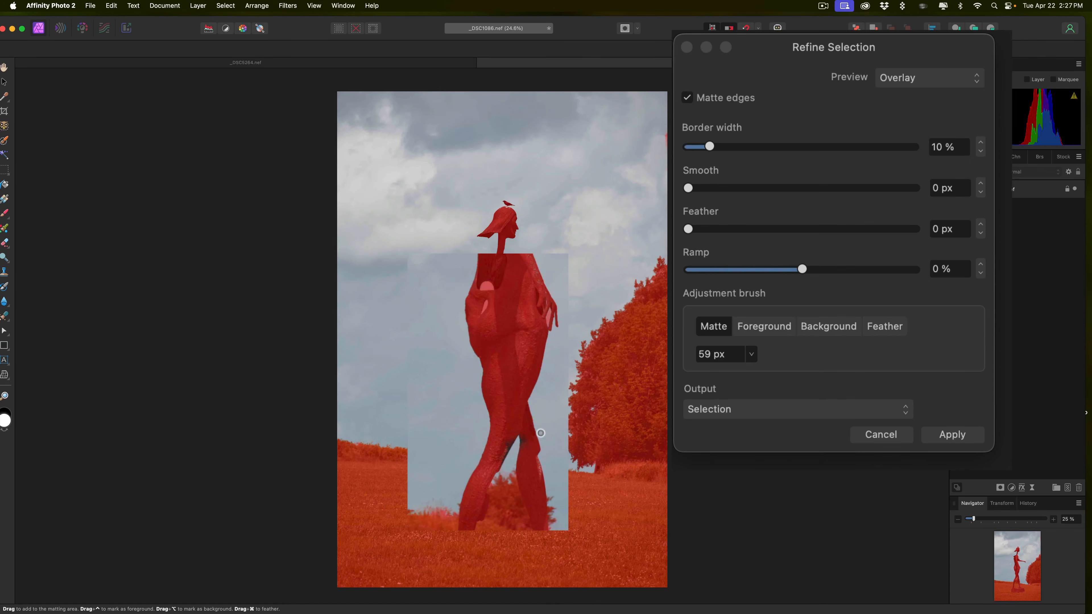
{"action": "left_click_drag", "start_coordinate": [523, 433], "coordinate": [520, 435]}
{"action": "left_click_drag", "start_coordinate": [499, 462], "coordinate": [492, 428]}
{"action": "left_click_drag", "start_coordinate": [482, 286], "coordinate": [480, 286]}
{"action": "left_click_drag", "start_coordinate": [484, 286], "coordinate": [490, 287]}
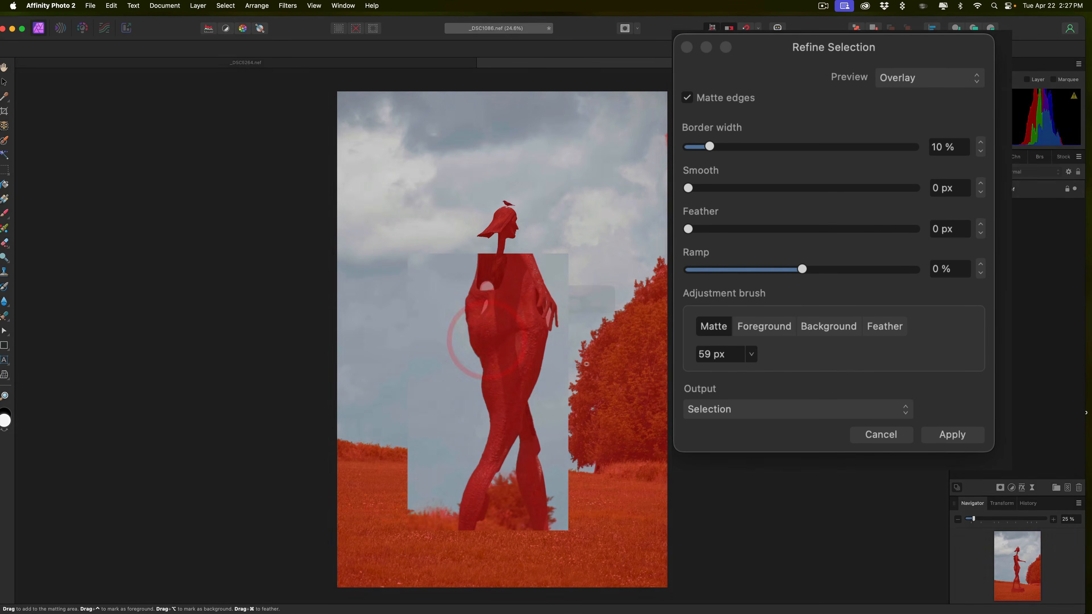
{"action": "left_click_drag", "start_coordinate": [481, 310], "coordinate": [480, 309]}
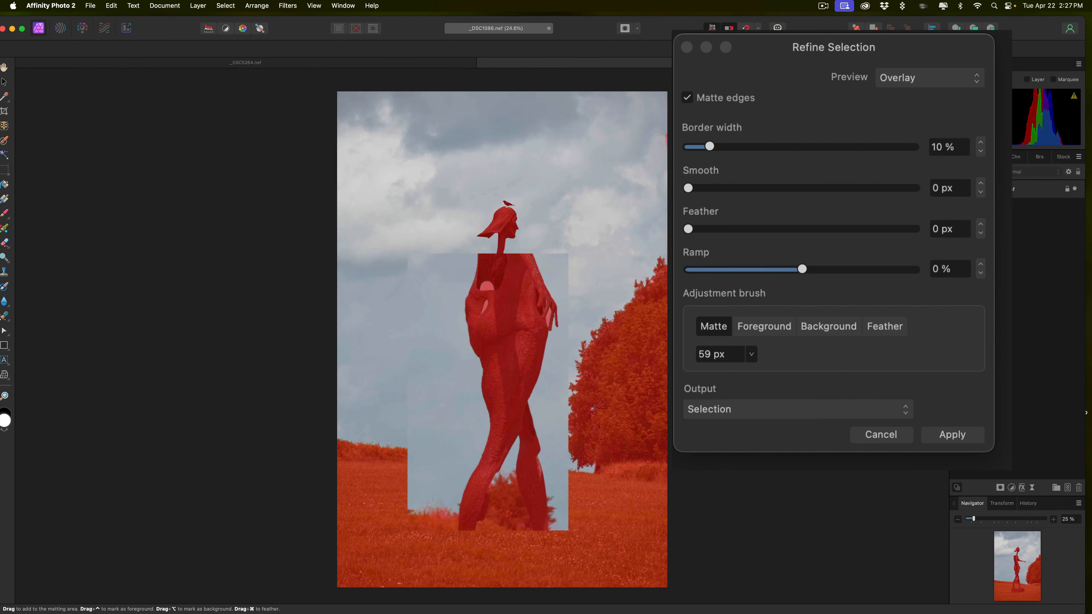
Step: Mark the round opening at the sculpture's waist and the slit below it as foreground, reducing the brush to 31 px
{"action": "left_click", "coordinate": [763, 330]}
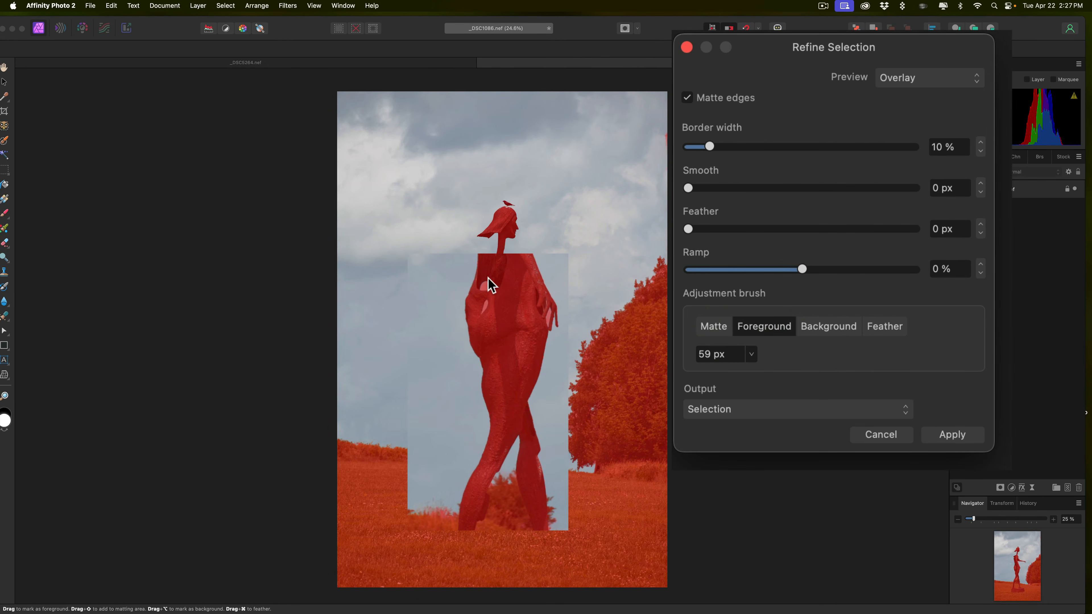
{"action": "left_click_drag", "start_coordinate": [490, 295], "coordinate": [485, 286]}
{"action": "key", "text": "bracketleft"}
{"action": "key", "text": "bracketleft"}
{"action": "key", "text": "bracketleft"}
{"action": "key", "text": "bracketleft"}
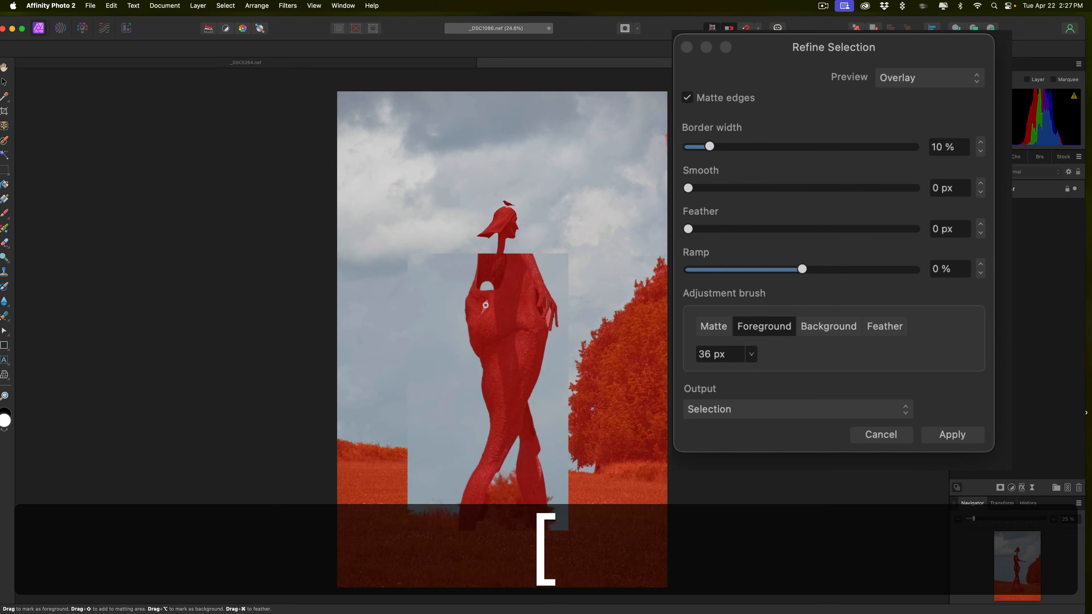
{"action": "left_click", "coordinate": [486, 304]}
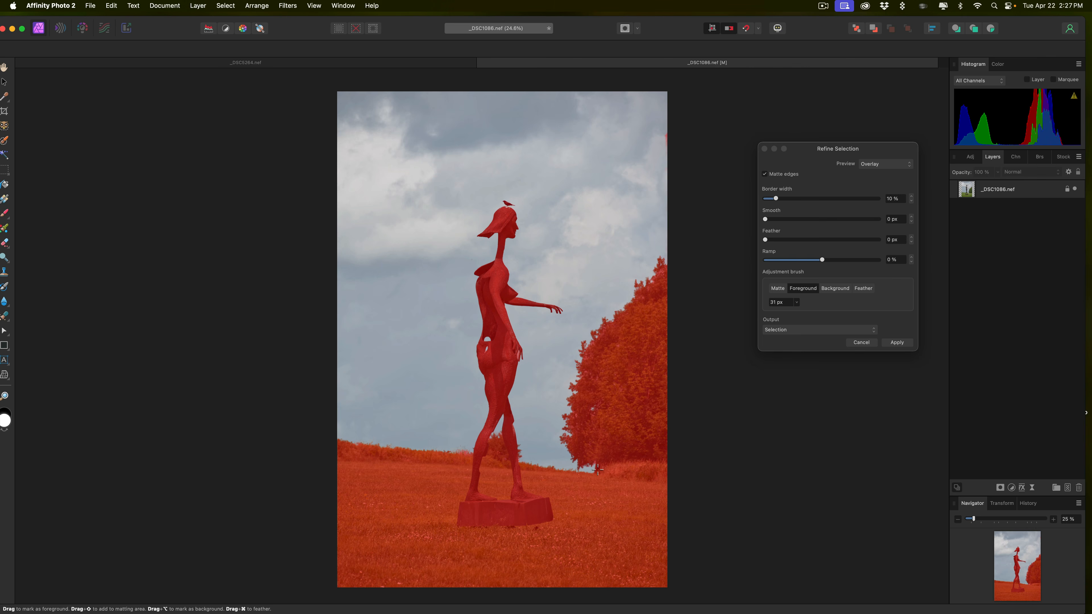
Step: Mark the patch at the base of the tree as background, enlarging the brush to 71 px
{"action": "left_click", "coordinate": [838, 289]}
{"action": "left_click", "coordinate": [599, 469]}
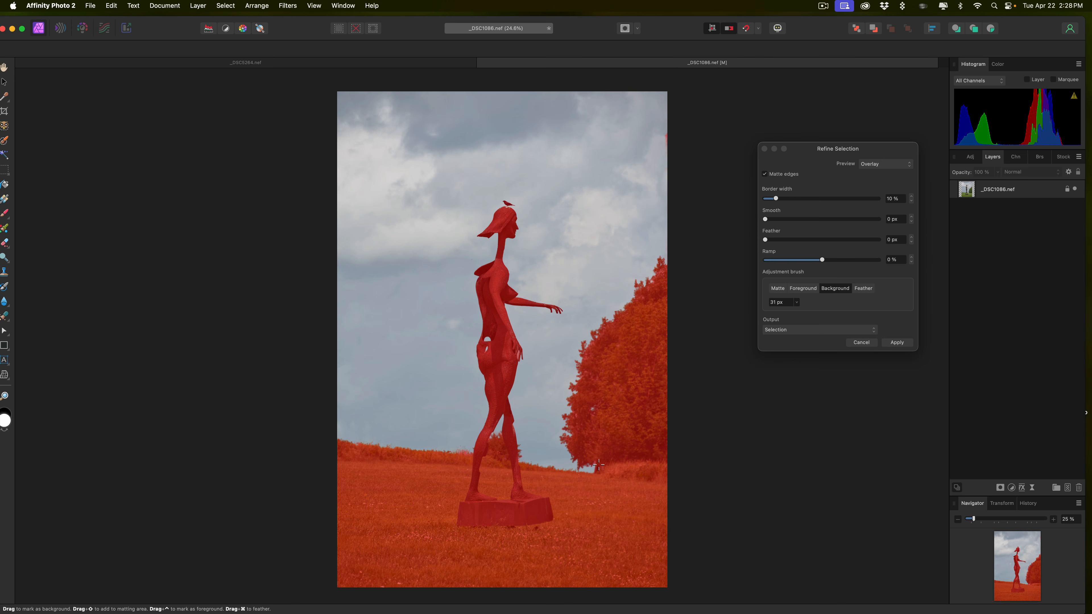
{"action": "left_click_drag", "start_coordinate": [599, 466], "coordinate": [597, 471]}
{"action": "key", "text": "bracketright"}
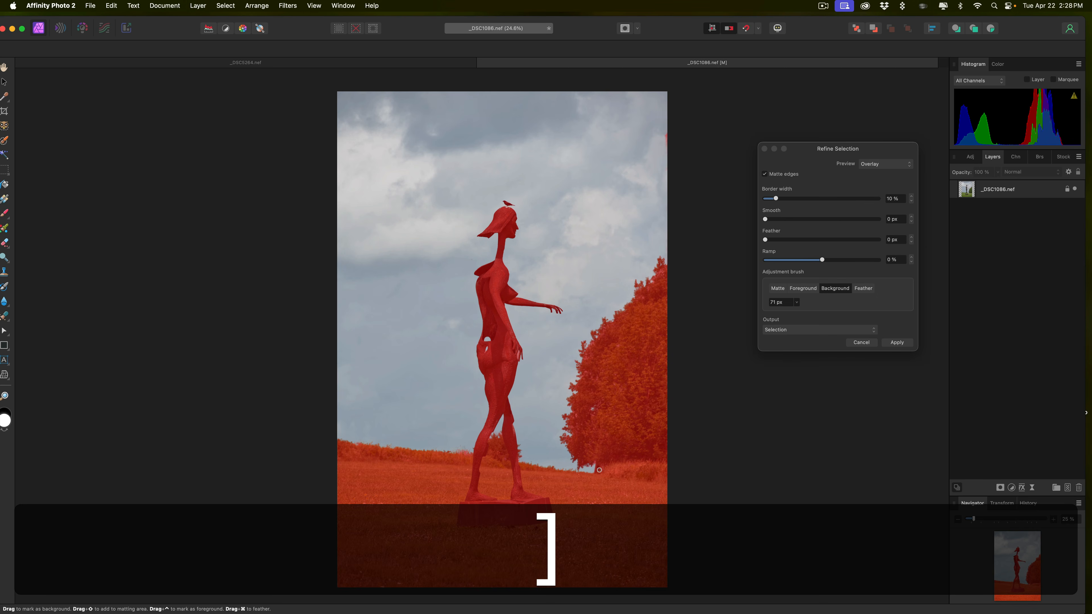
{"action": "left_click_drag", "start_coordinate": [598, 470], "coordinate": [605, 464]}
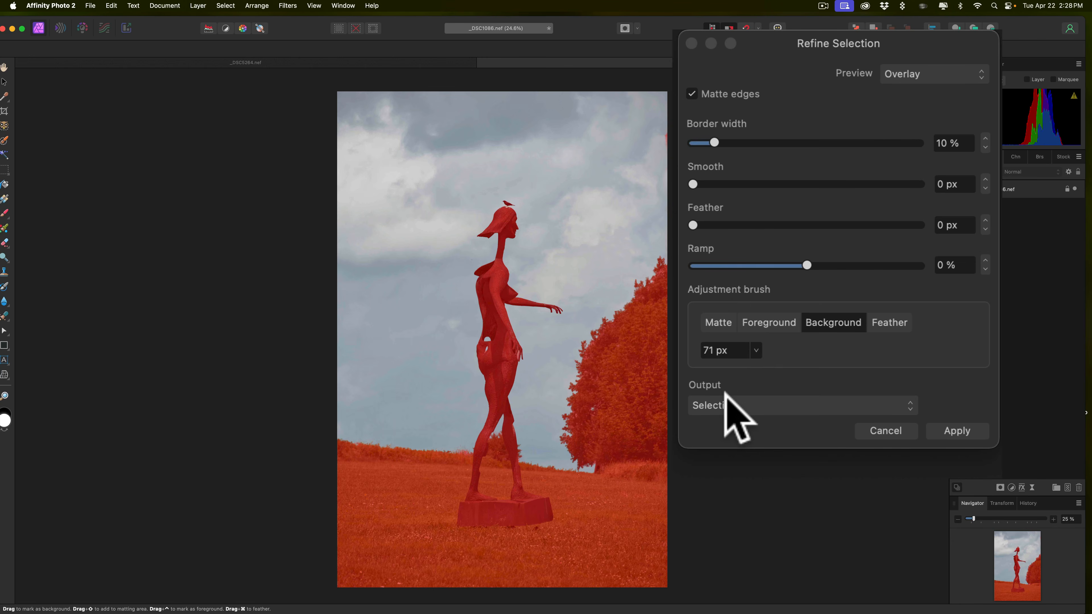
Step: Keep Selection as the refinement output and apply the refined sky selection
{"action": "left_click", "coordinate": [748, 403]}
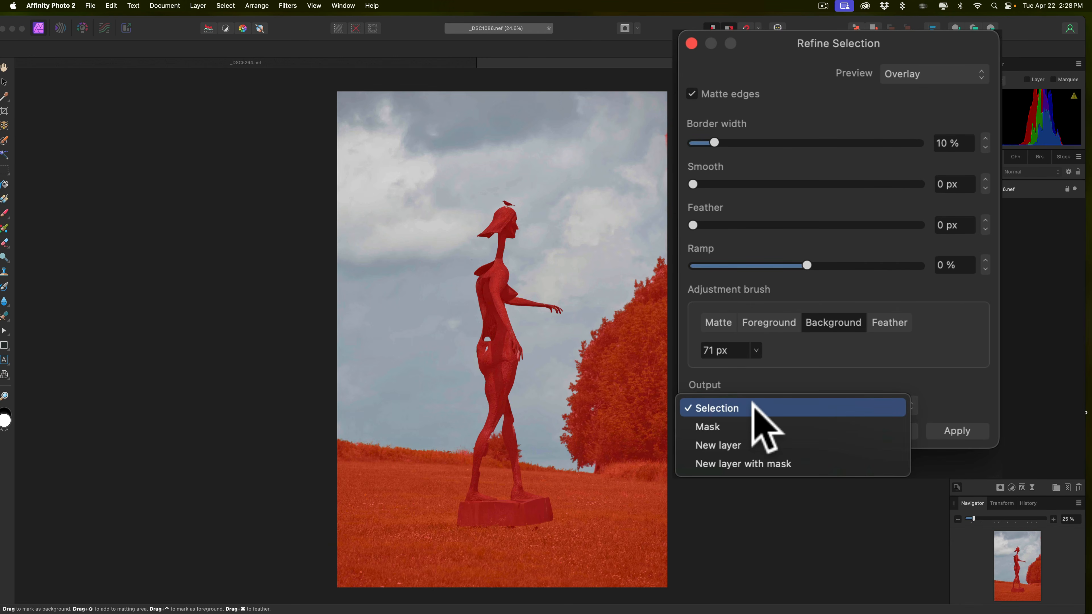
{"action": "left_click", "coordinate": [753, 407]}
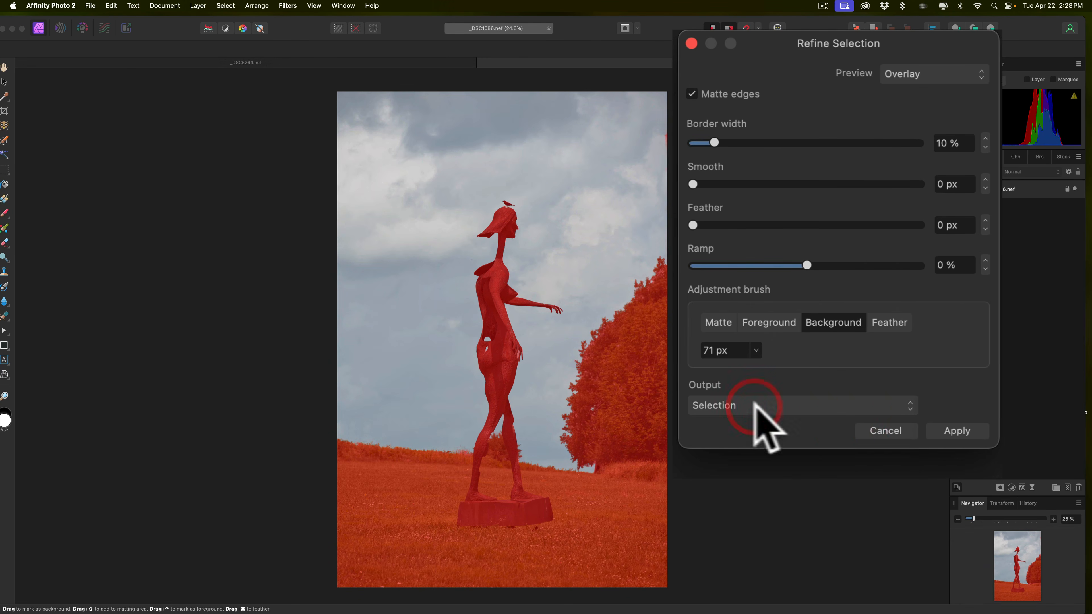
{"action": "left_click", "coordinate": [953, 431]}
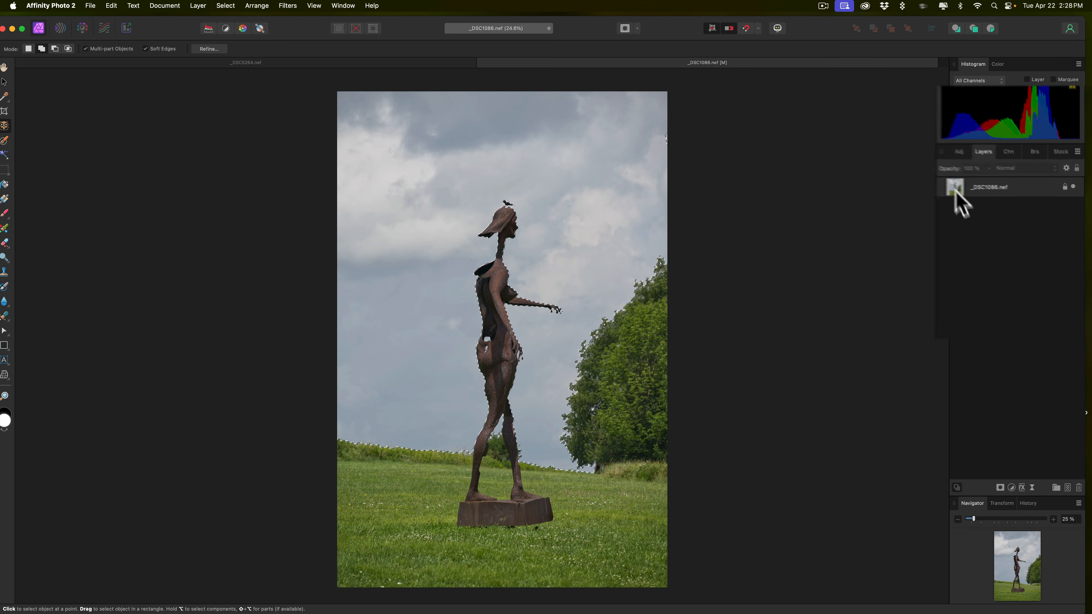
Step: Add a Levels adjustment to the sky from the Darken preset with black level 27 %, white level 86 % and gamma 1.285
{"action": "left_click", "coordinate": [968, 156]}
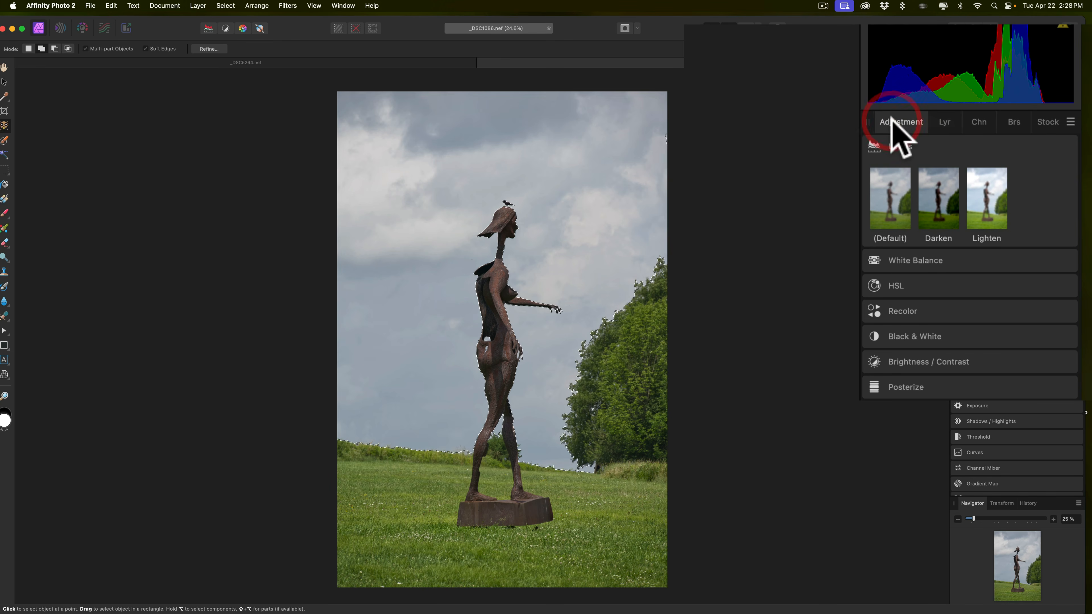
{"action": "left_click", "coordinate": [938, 198]}
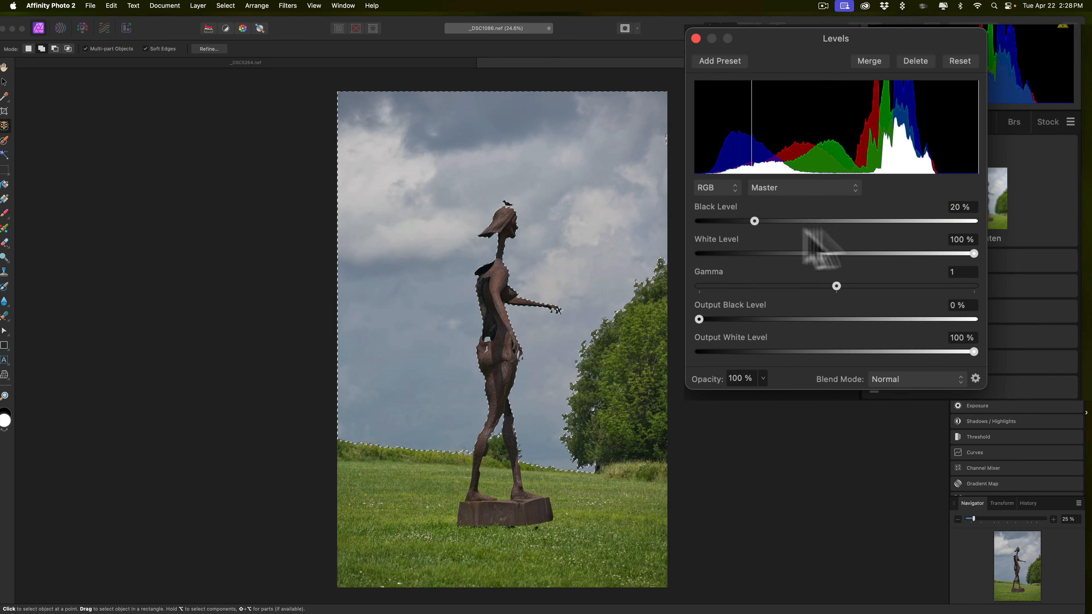
{"action": "left_click_drag", "start_coordinate": [754, 221], "coordinate": [772, 221]}
{"action": "left_click_drag", "start_coordinate": [963, 253], "coordinate": [928, 252]}
{"action": "left_click_drag", "start_coordinate": [834, 286], "coordinate": [875, 286]}
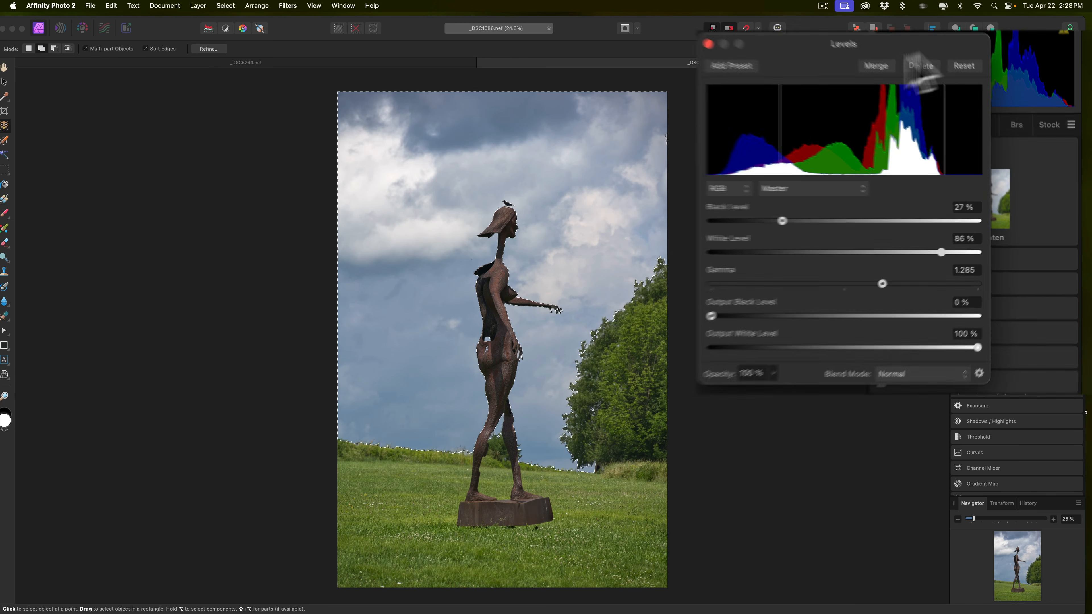
{"action": "left_click", "coordinate": [848, 105]}
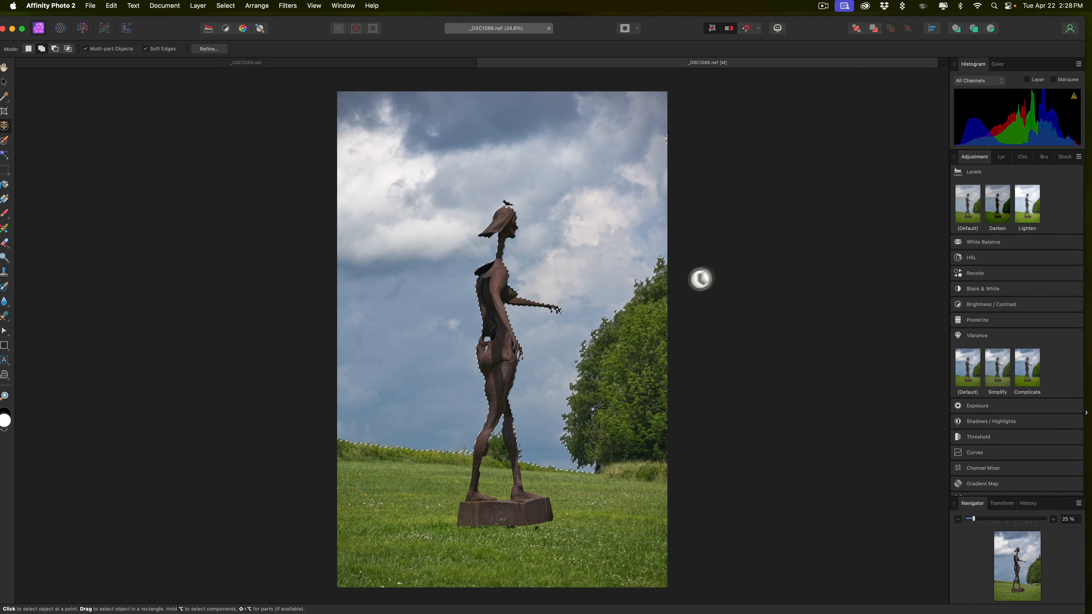
Step: Add a Brightness / Contrast adjustment above the _DSC1086.nef layer with contrast 15 % and brightness -9 %, and collapse the open adjustment presets
{"action": "left_click", "coordinate": [1002, 158]}
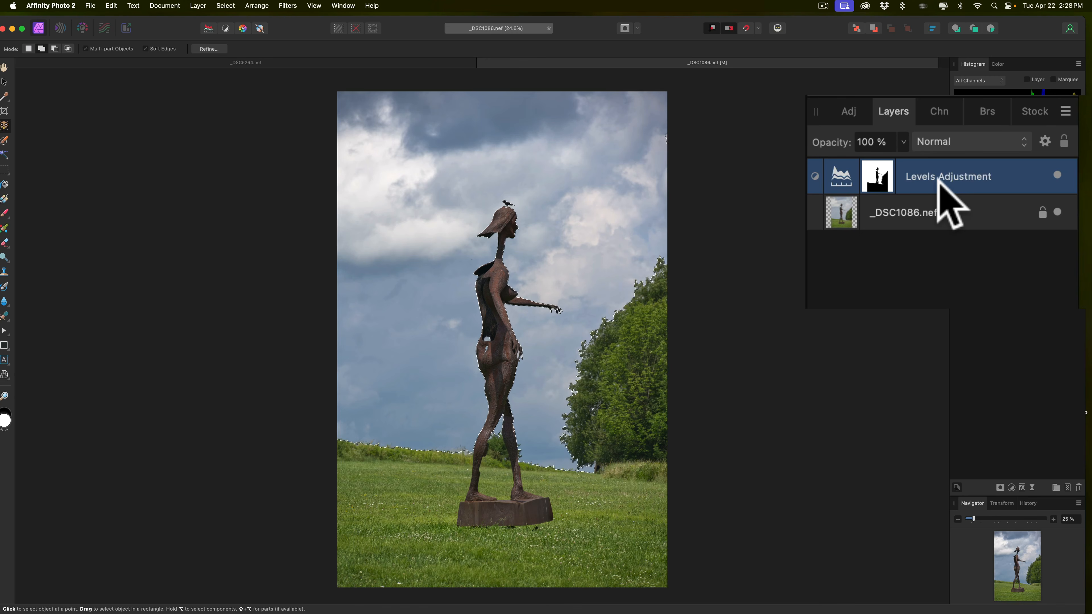
{"action": "left_click", "coordinate": [941, 213]}
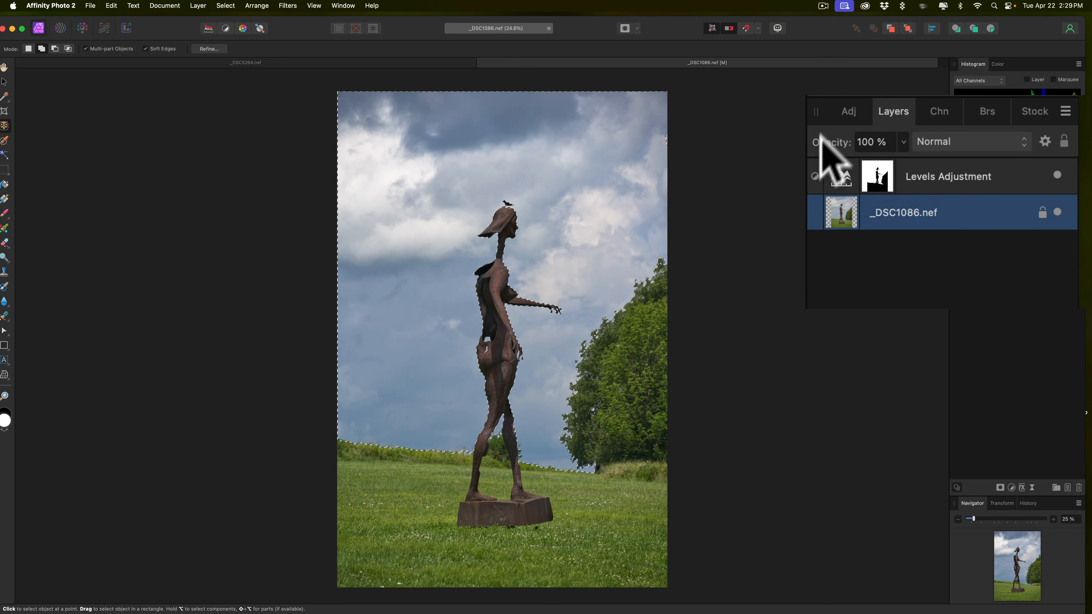
{"action": "left_click_drag", "start_coordinate": [845, 111], "coordinate": [965, 159]}
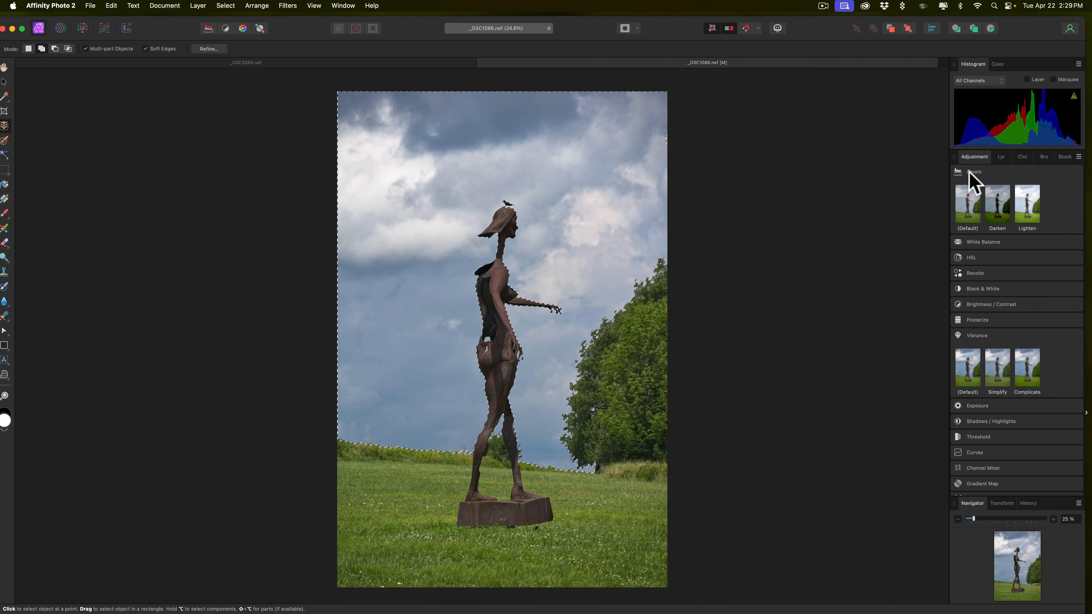
{"action": "left_click", "coordinate": [970, 173]}
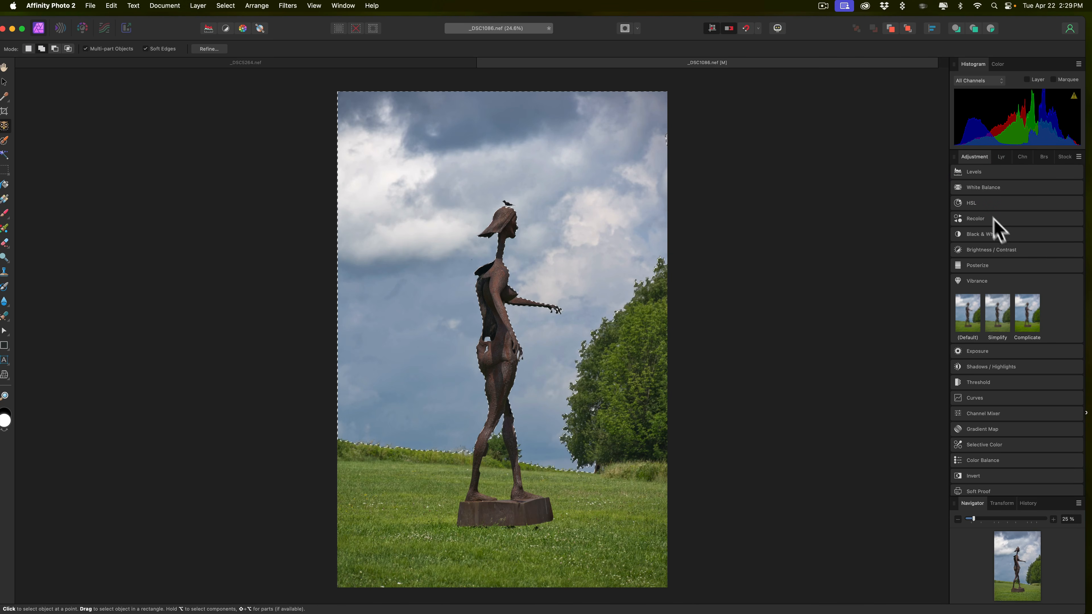
{"action": "left_click", "coordinate": [981, 250]}
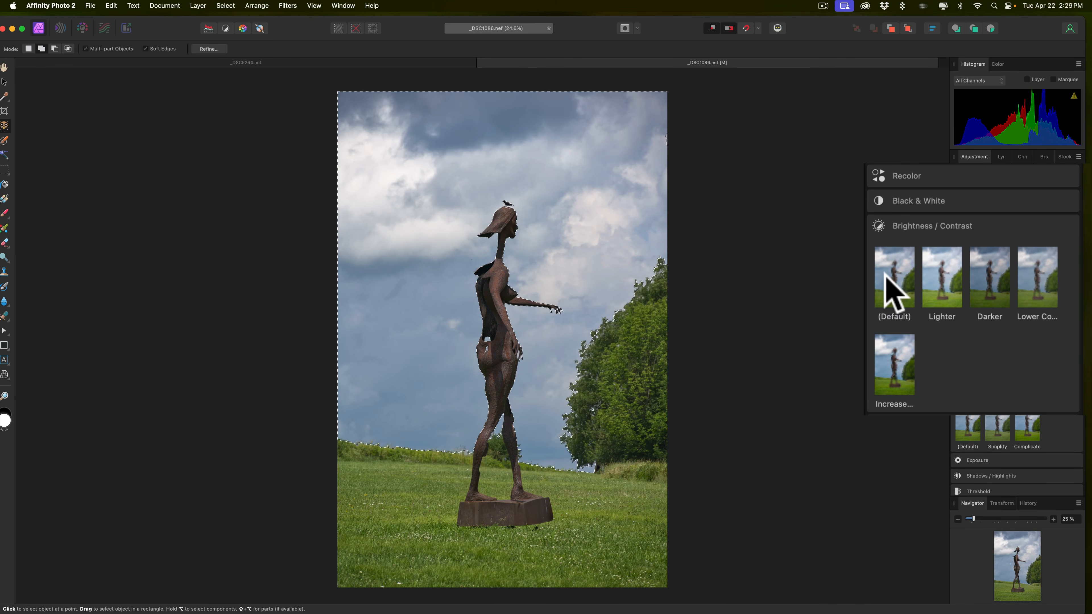
{"action": "left_click", "coordinate": [885, 272]}
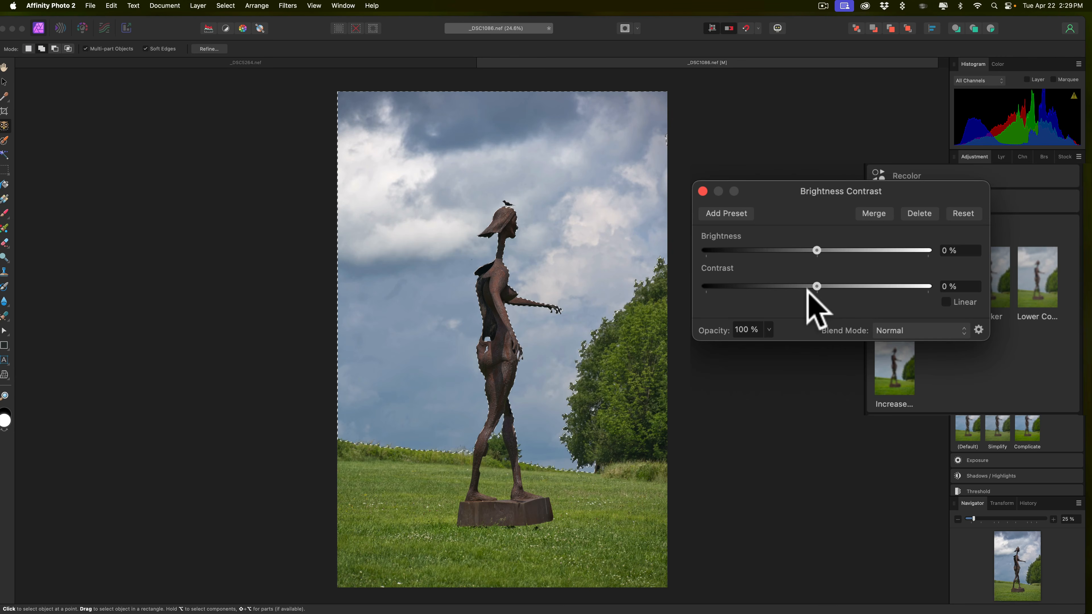
{"action": "left_click_drag", "start_coordinate": [808, 286], "coordinate": [833, 286]}
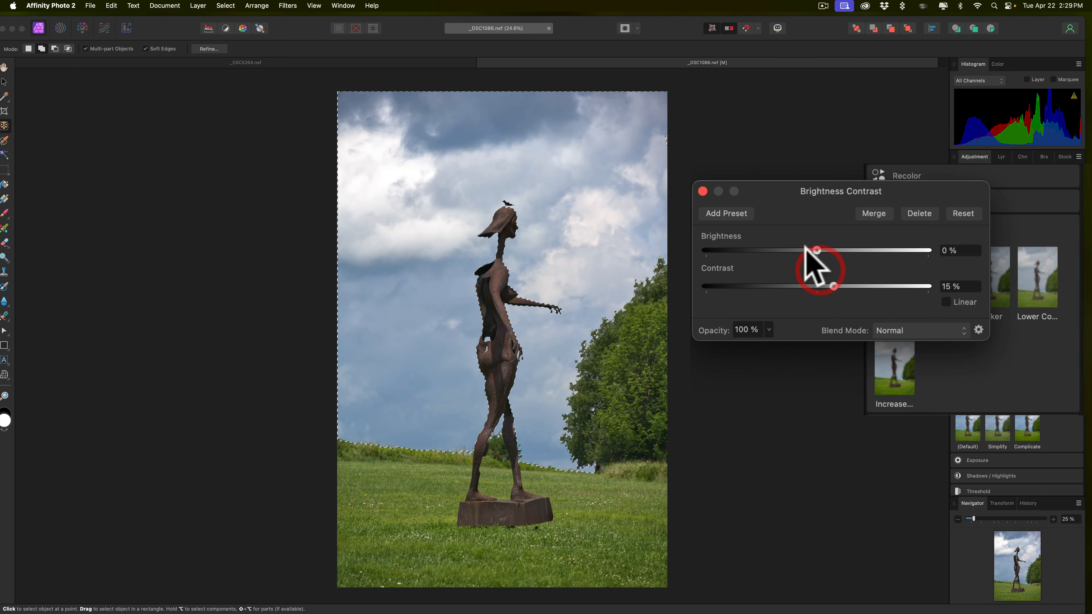
{"action": "left_click_drag", "start_coordinate": [810, 250], "coordinate": [806, 251]}
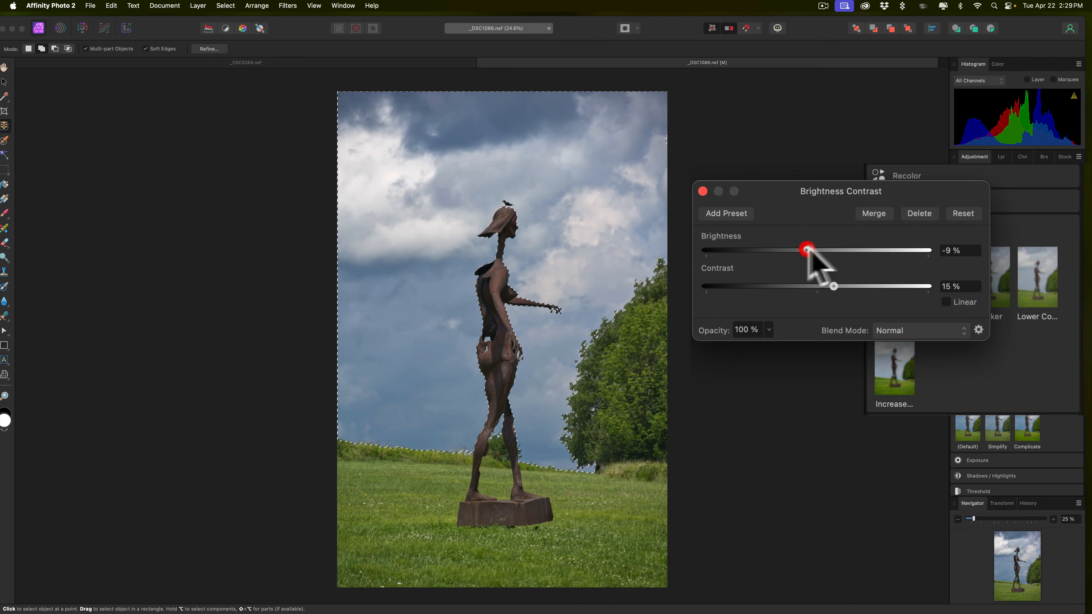
{"action": "left_click", "coordinate": [702, 192]}
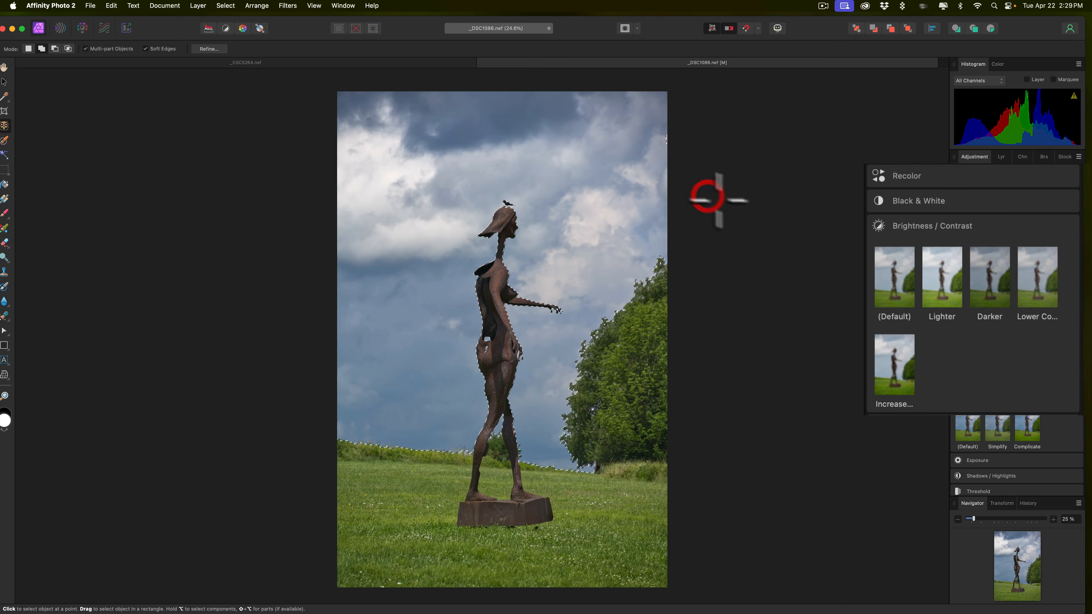
{"action": "left_click", "coordinate": [1021, 249]}
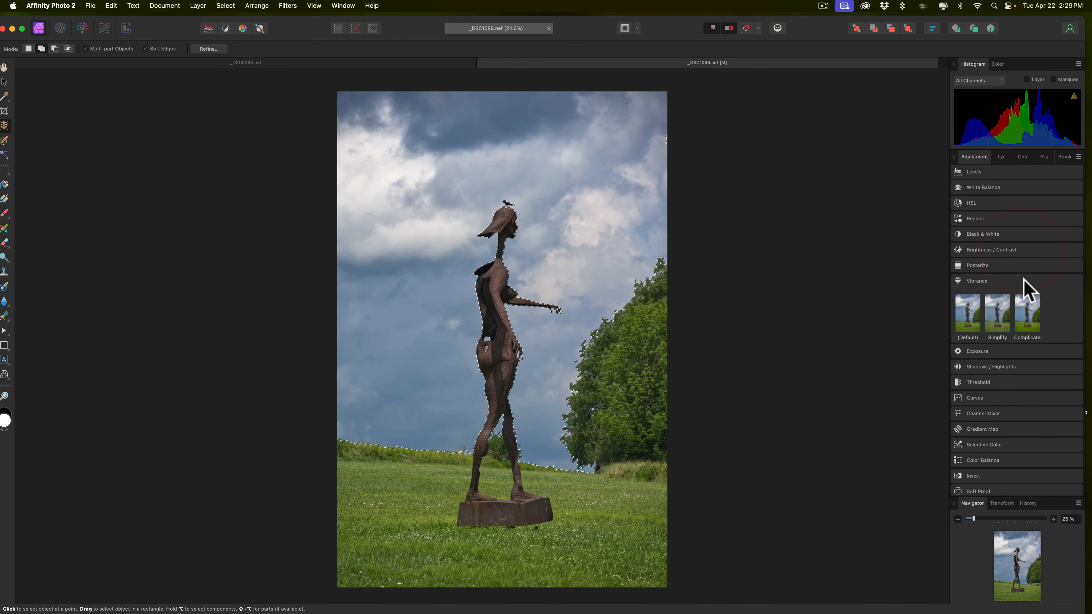
{"action": "left_click", "coordinate": [1023, 281]}
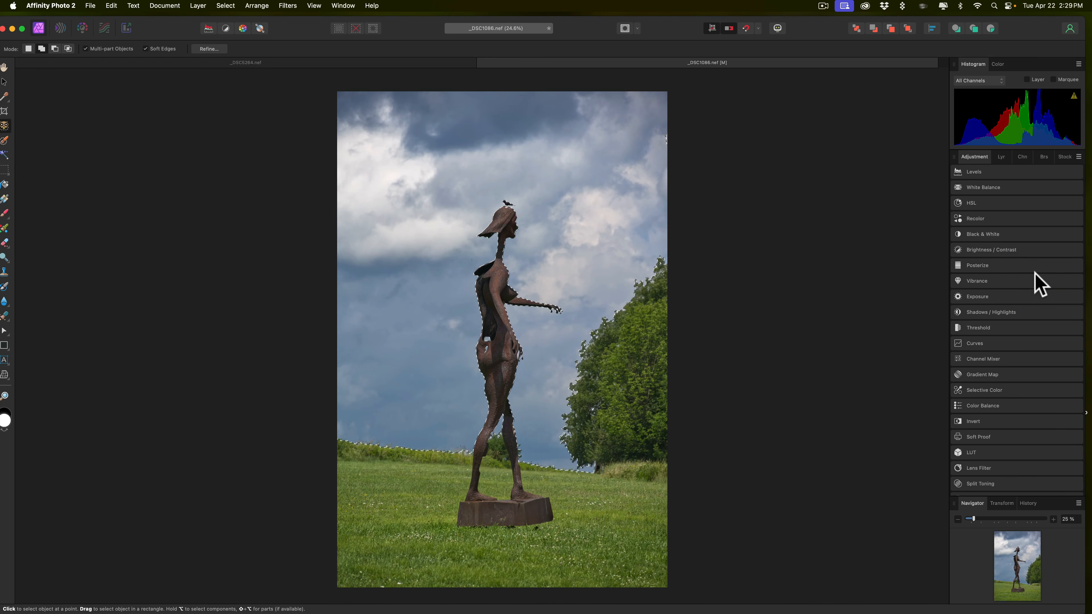
Step: Clear the sky selection and select the grass field and the tree on the _DSC1086.nef layer with object selection
{"action": "key", "text": "super+d"}
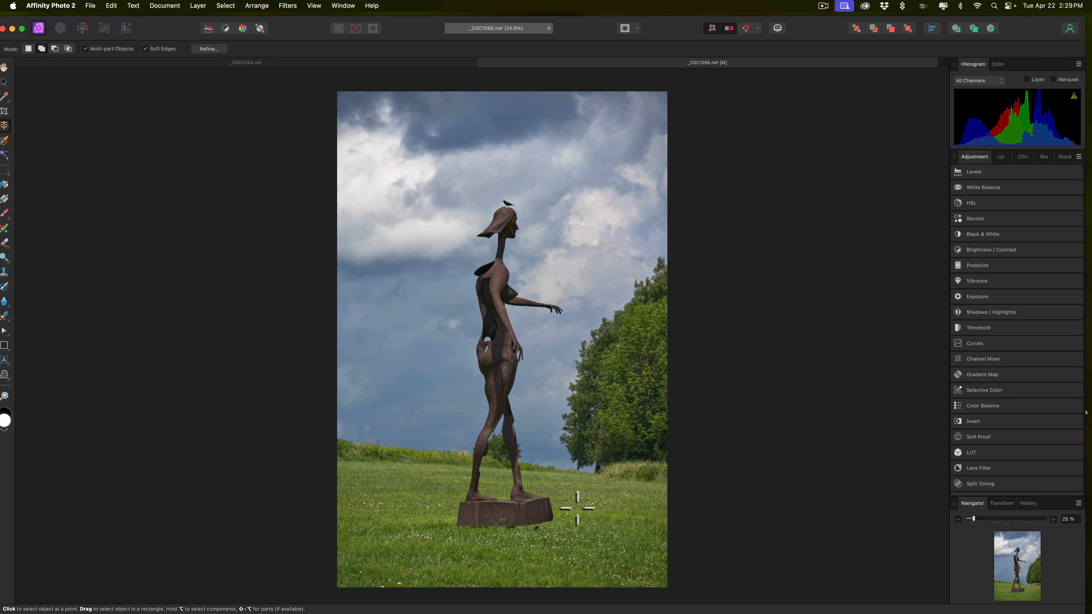
{"action": "left_click", "coordinate": [1001, 158]}
{"action": "left_click", "coordinate": [1010, 226]}
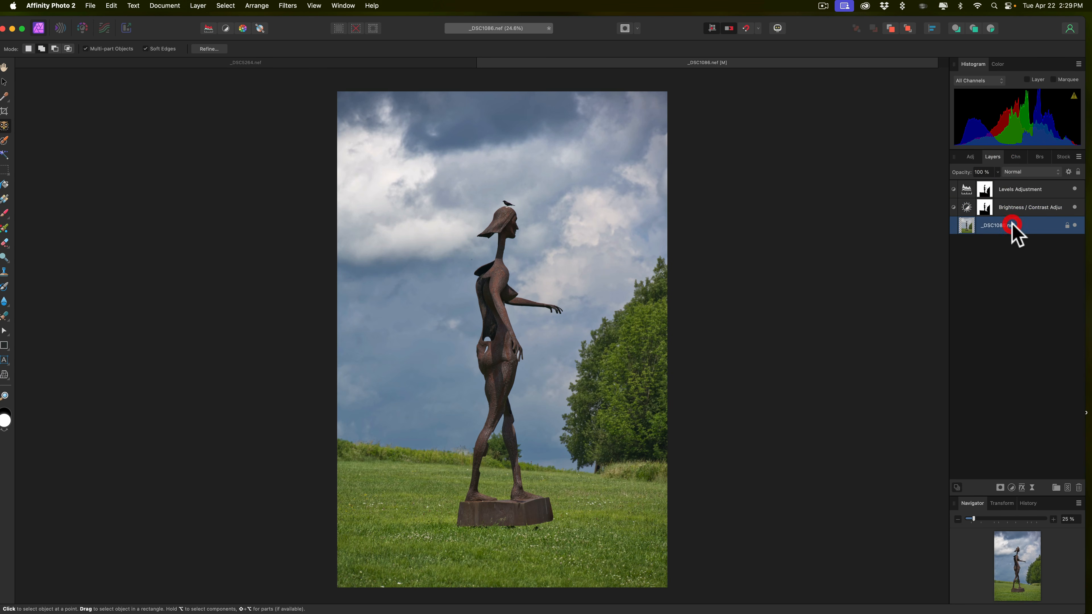
{"action": "left_click", "coordinate": [600, 518]}
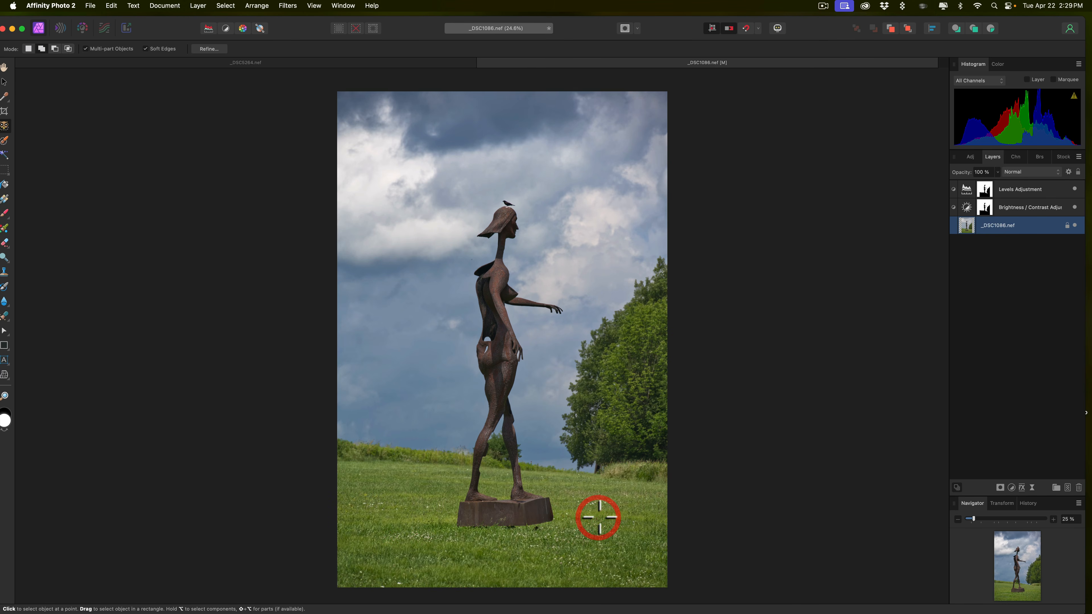
{"action": "left_click", "coordinate": [642, 374]}
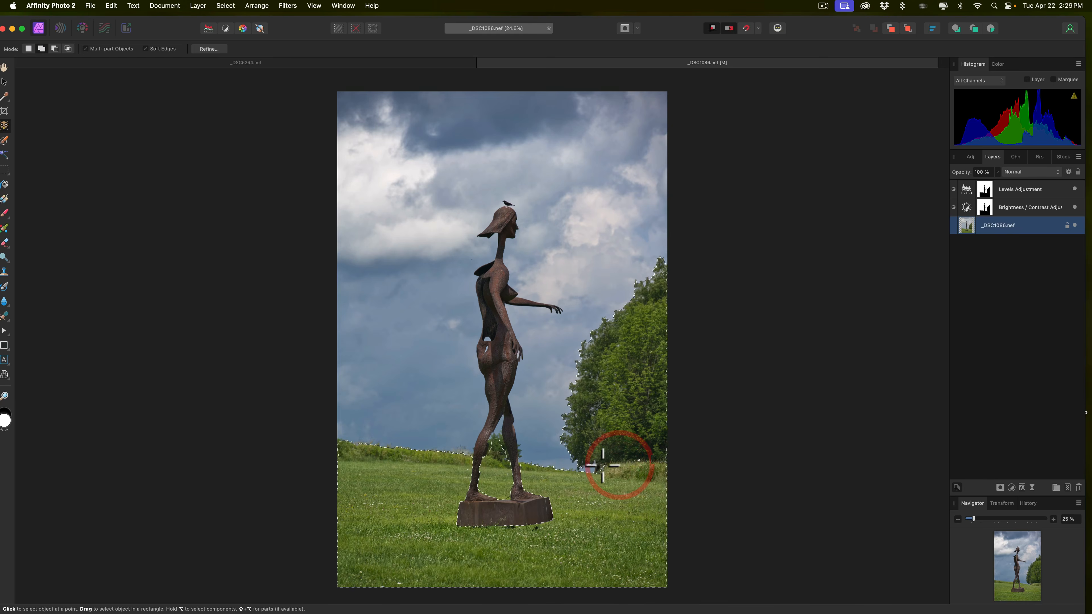
{"action": "left_click", "coordinate": [640, 459]}
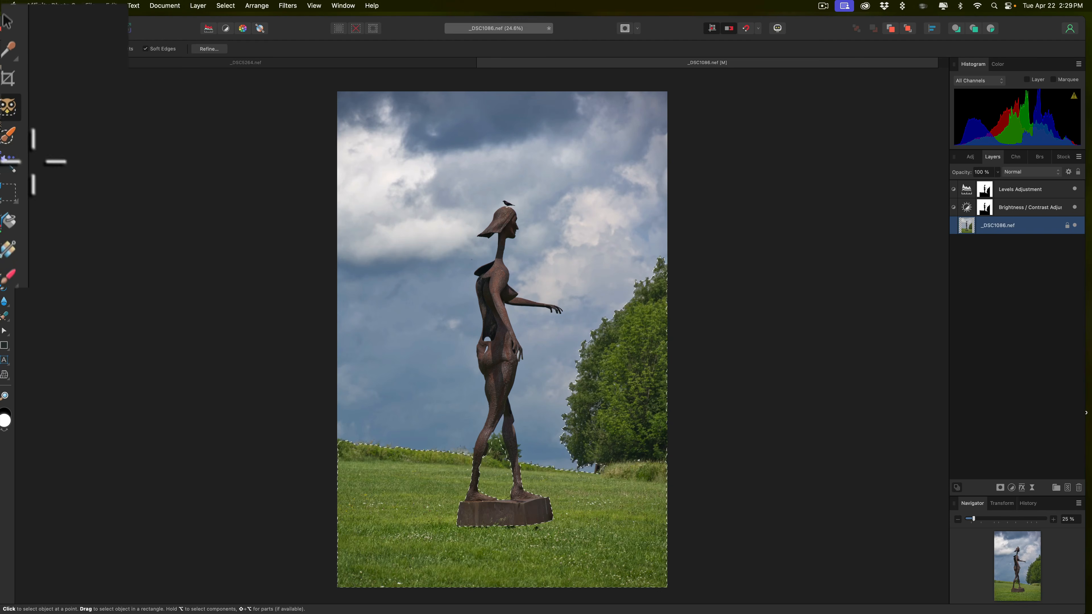
Step: Switch to the Selection Brush with a width of 100.9 px, try subtract mode and return to add mode
{"action": "left_click", "coordinate": [8, 136]}
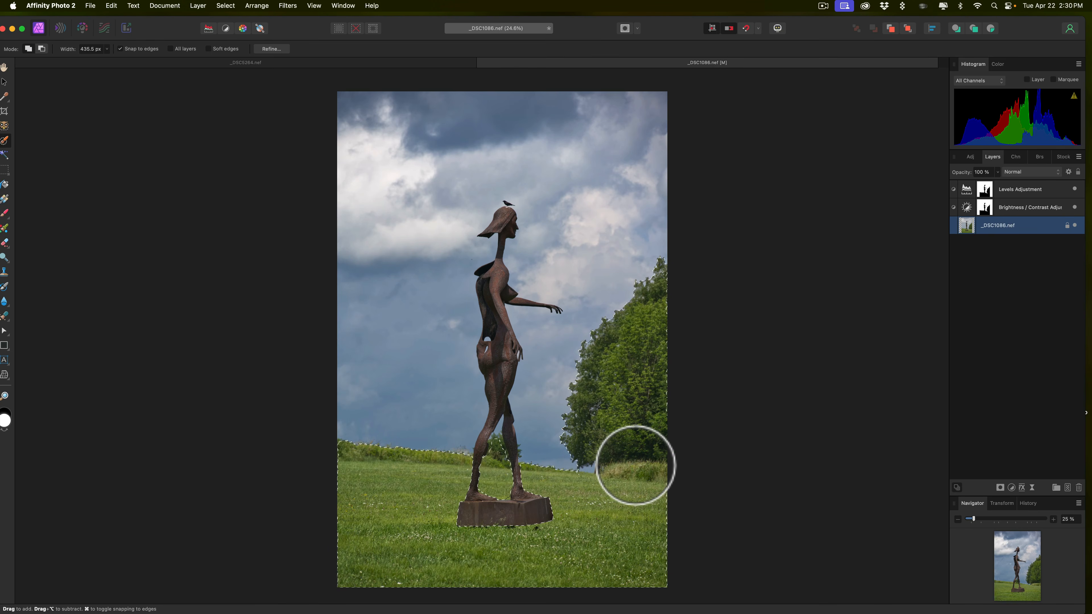
{"action": "key", "text": "bracketleft"}
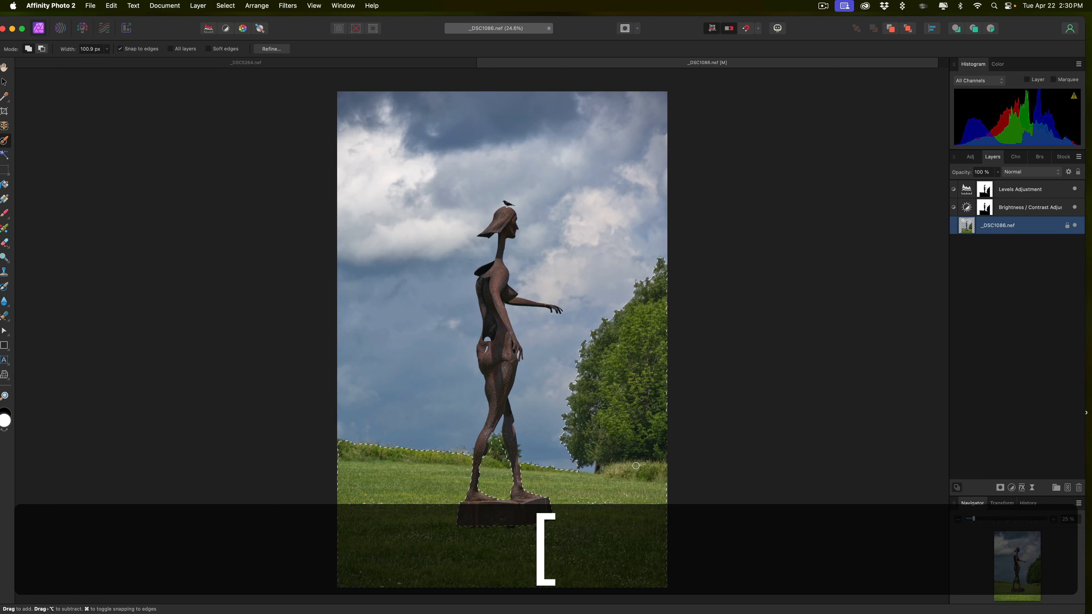
{"action": "left_click", "coordinate": [42, 48]}
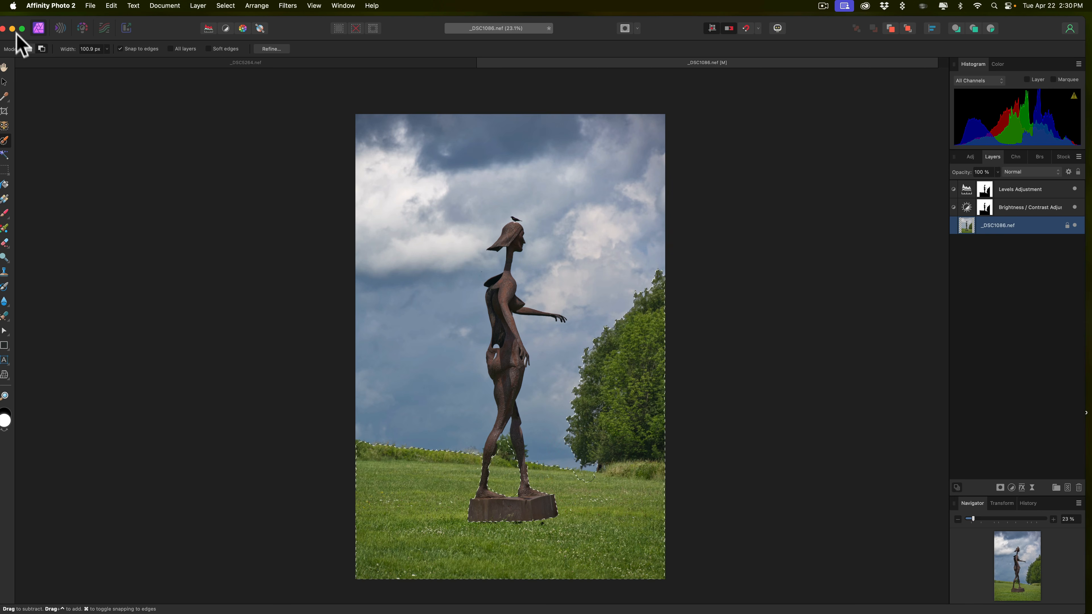
{"action": "left_click", "coordinate": [28, 48]}
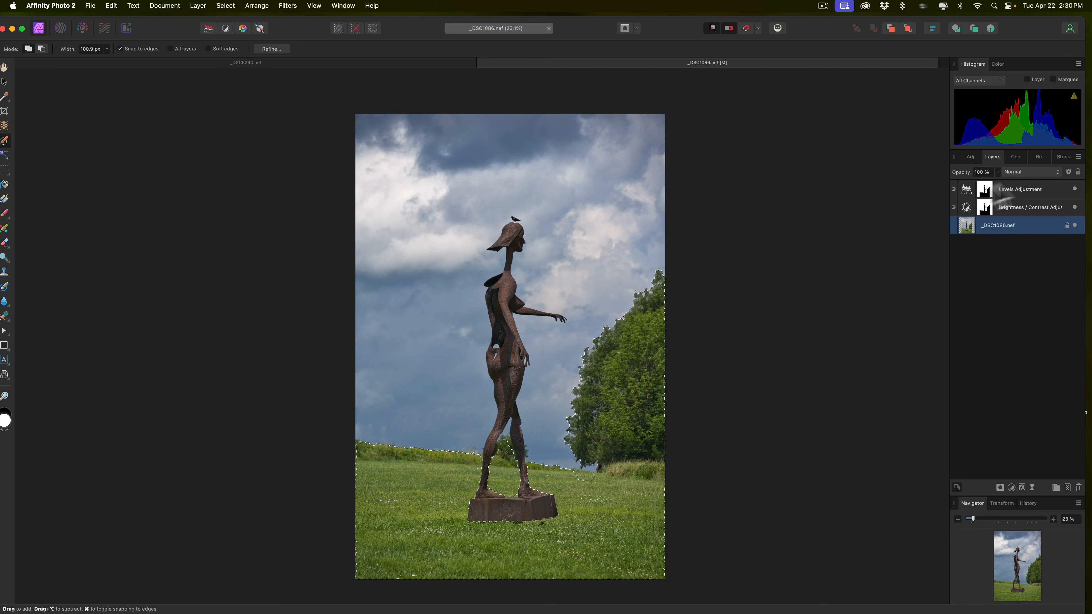
Step: Add a Vibrance adjustment to the selected grass and tree from the Complicate preset with vibrance 50 % and saturation 5 %, and collapse the presets
{"action": "left_click", "coordinate": [970, 158]}
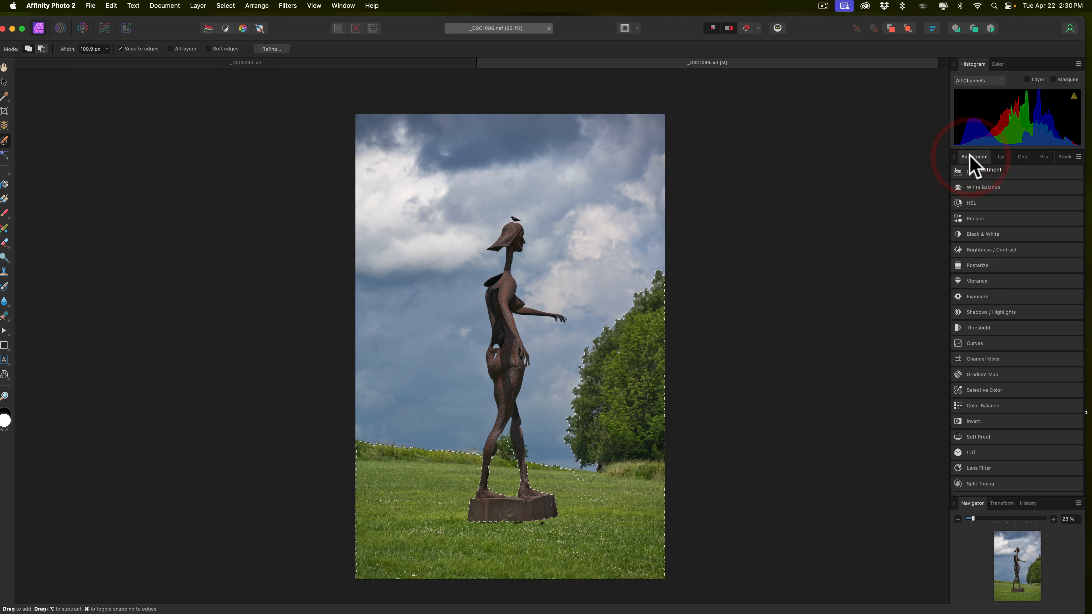
{"action": "left_click", "coordinate": [863, 273]}
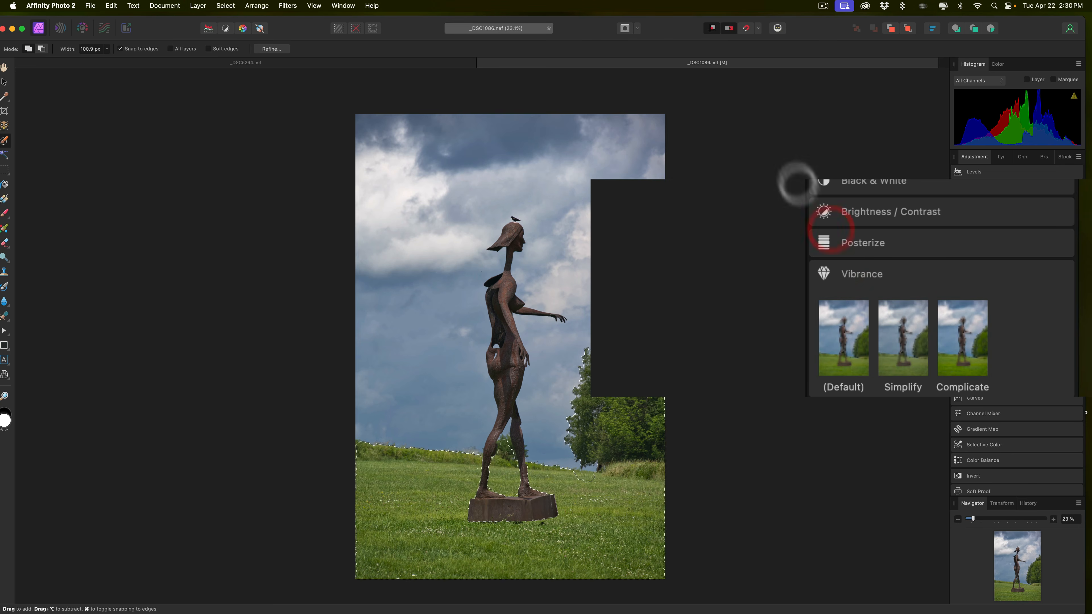
{"action": "left_click", "coordinate": [950, 340]}
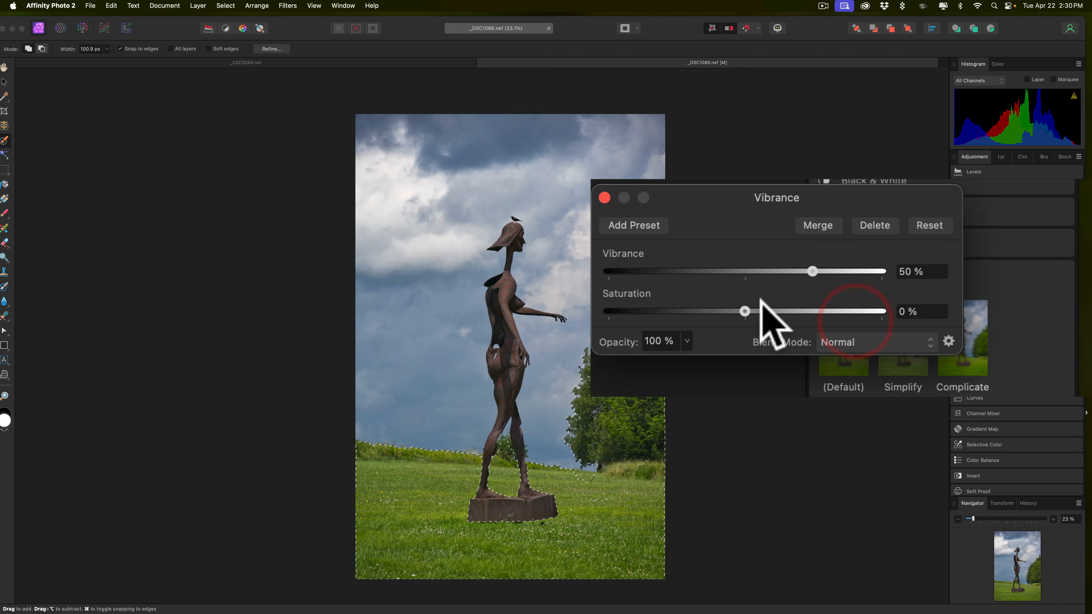
{"action": "mouse_move", "coordinate": [745, 311]}
{"action": "left_mouse_down"}
{"action": "mouse_move", "coordinate": [773, 311]}
{"action": "mouse_move", "coordinate": [749, 308]}
{"action": "left_mouse_up"}
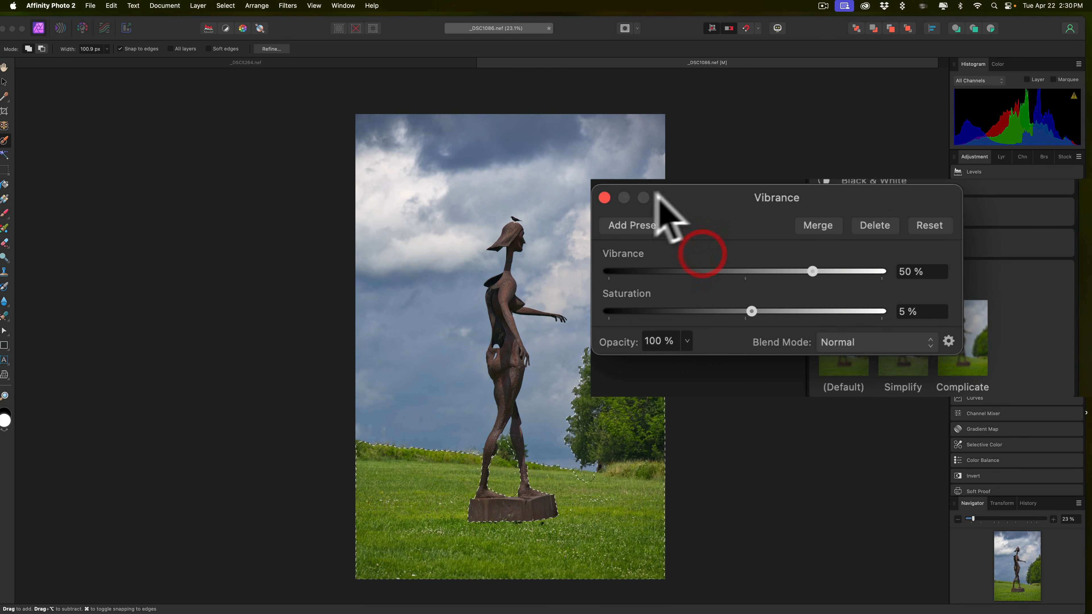
{"action": "left_click", "coordinate": [849, 242]}
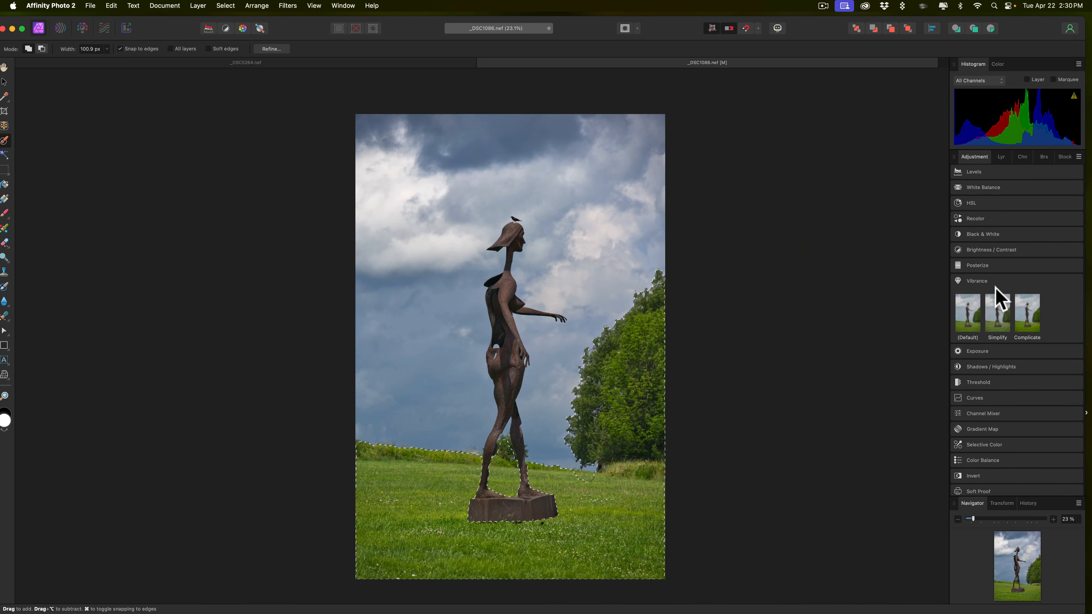
{"action": "left_click", "coordinate": [1004, 279]}
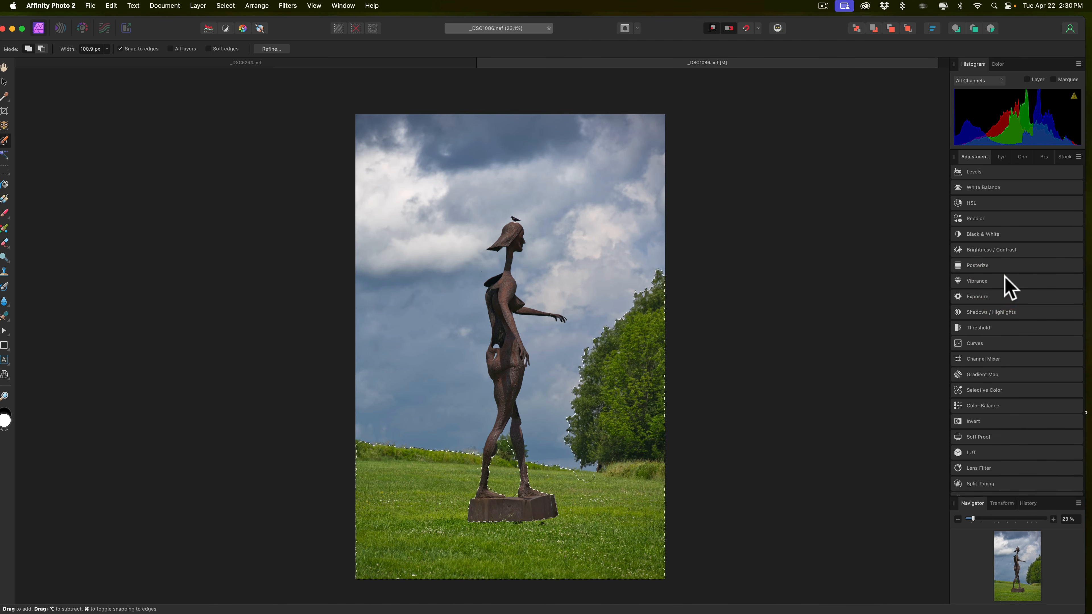
Step: Switch to the eagle RAW photo and examine the eagle's head and the dark background up close
{"action": "key", "text": "super"}
{"action": "left_click", "coordinate": [284, 62]}
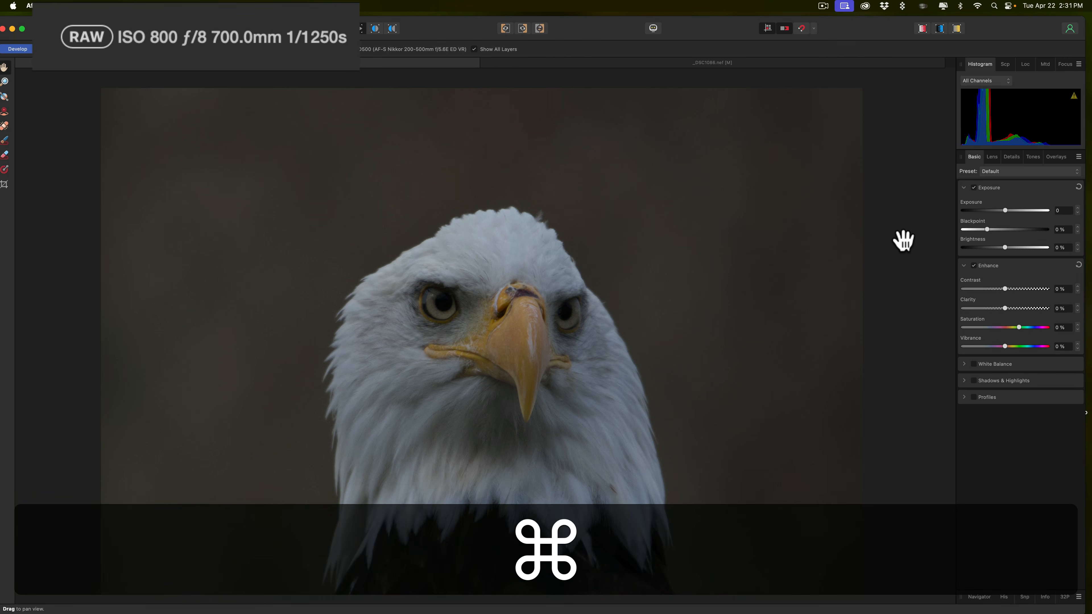
{"action": "key", "text": "super+equal"}
{"action": "key", "text": "super+equal"}
{"action": "key", "text": "super+equal"}
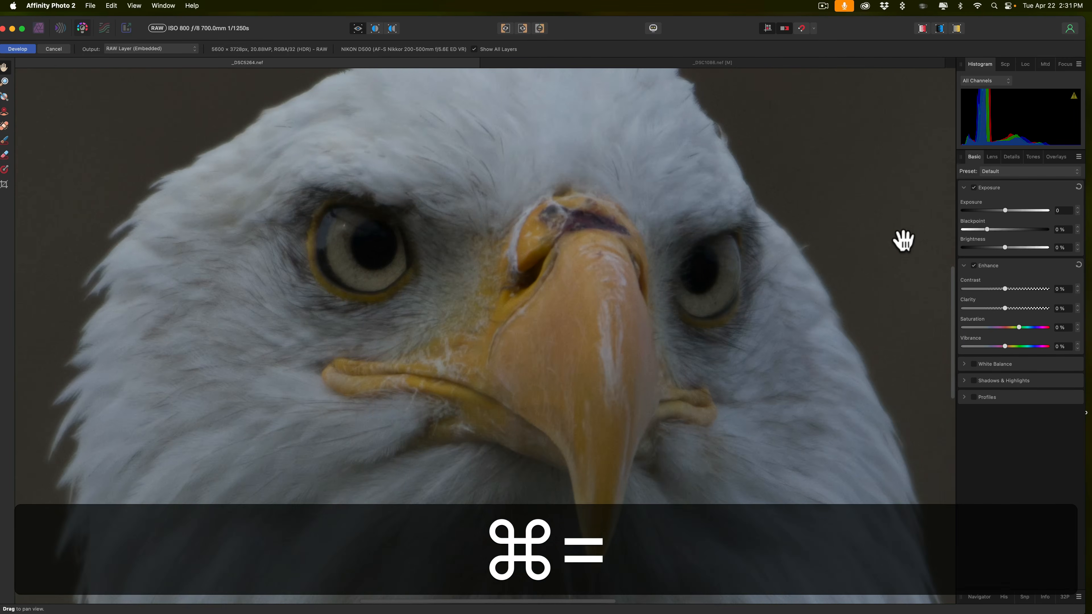
{"action": "scroll", "coordinate": [904, 240], "scroll_direction": "right", "scroll_amount": 5}
{"action": "scroll", "coordinate": [904, 240], "scroll_direction": "up", "scroll_amount": 3}
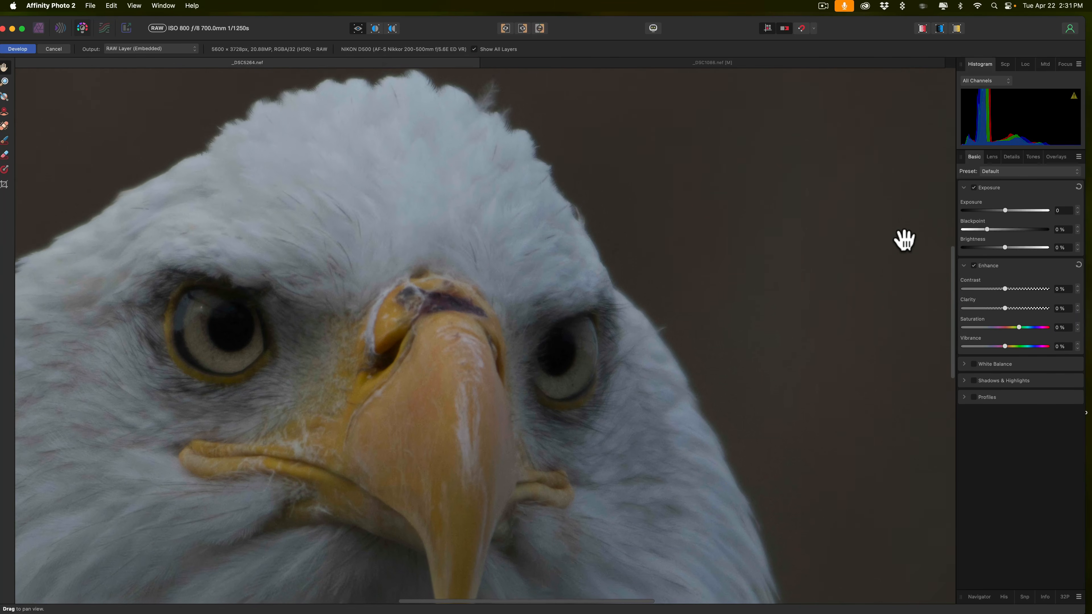
{"action": "scroll", "coordinate": [904, 240], "scroll_direction": "up", "scroll_amount": 3}
{"action": "scroll", "coordinate": [904, 241], "scroll_direction": "right", "scroll_amount": 3}
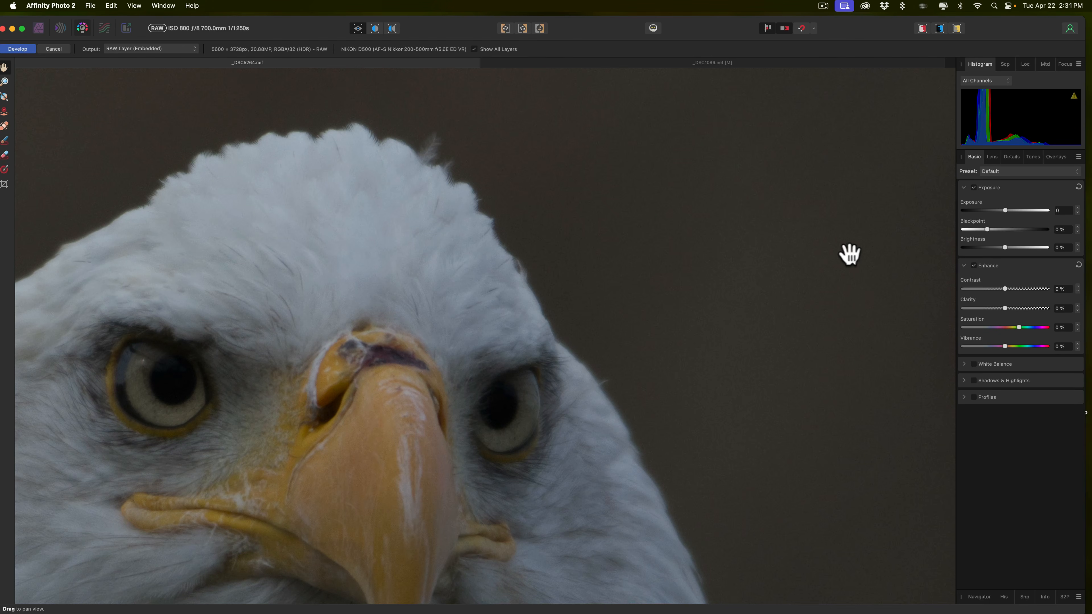
{"action": "scroll", "coordinate": [844, 254], "scroll_direction": "down", "scroll_amount": 2}
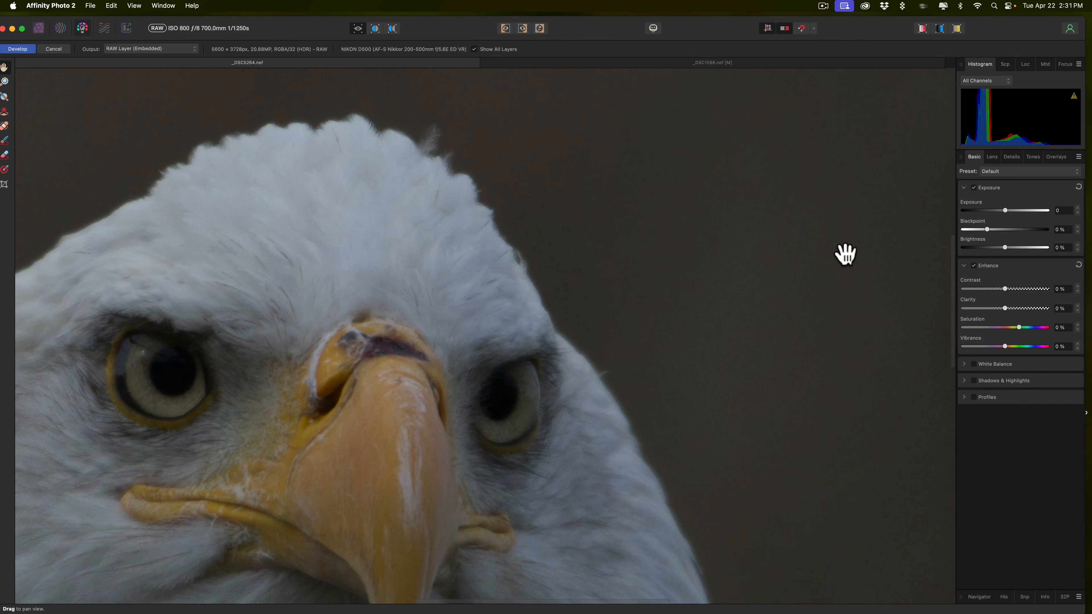
{"action": "key", "text": "super+0"}
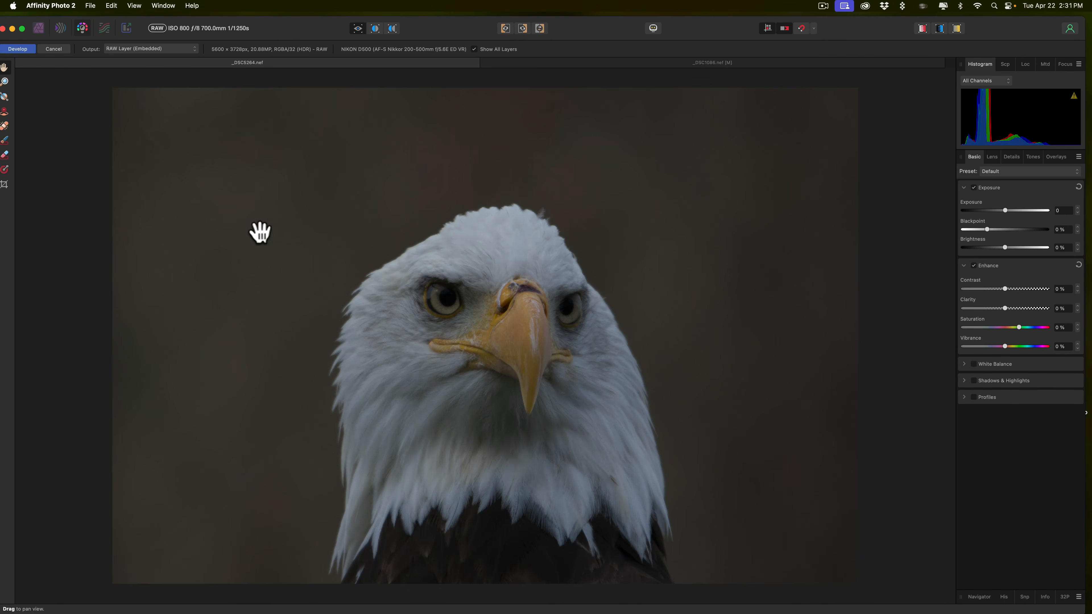
Step: Crop the eagle photo at its original ratio, trimming the empty background above and beside the head to about 4756 px wide
{"action": "left_click", "coordinate": [8, 289]}
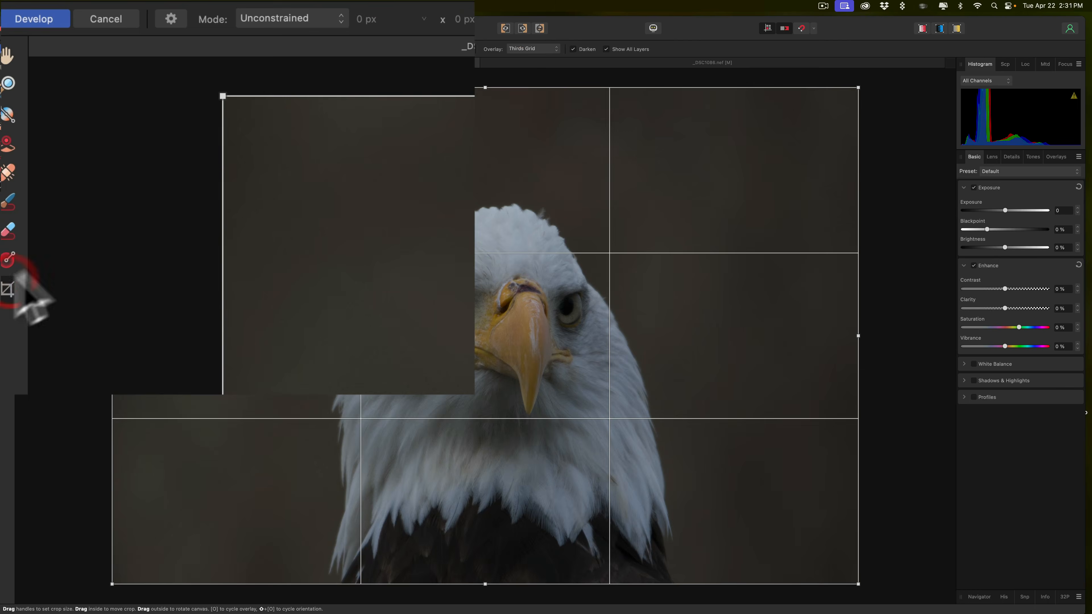
{"action": "left_click", "coordinate": [348, 17]}
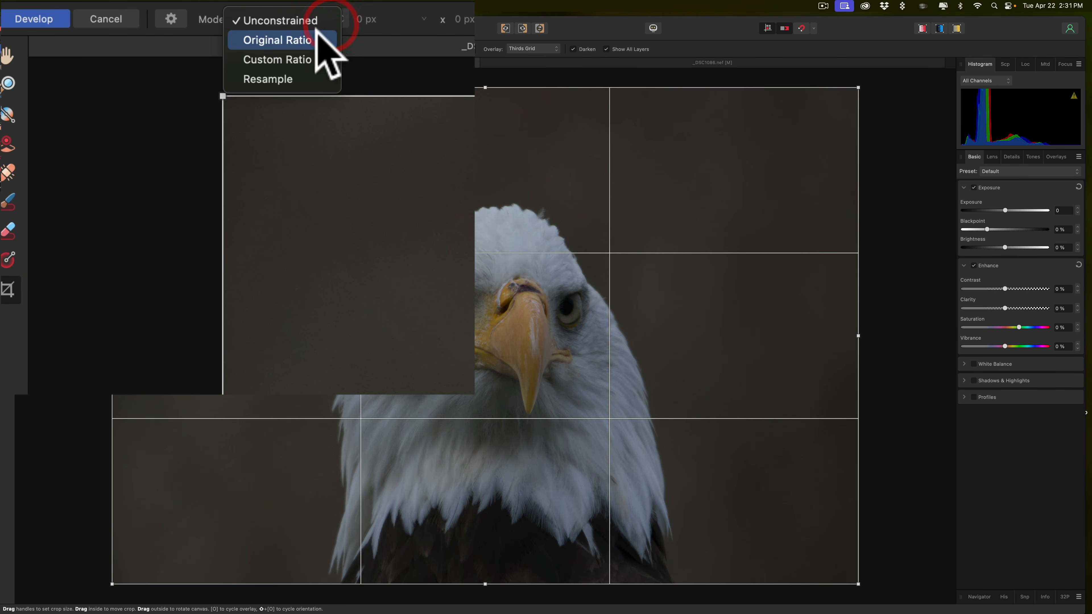
{"action": "left_click", "coordinate": [313, 38]}
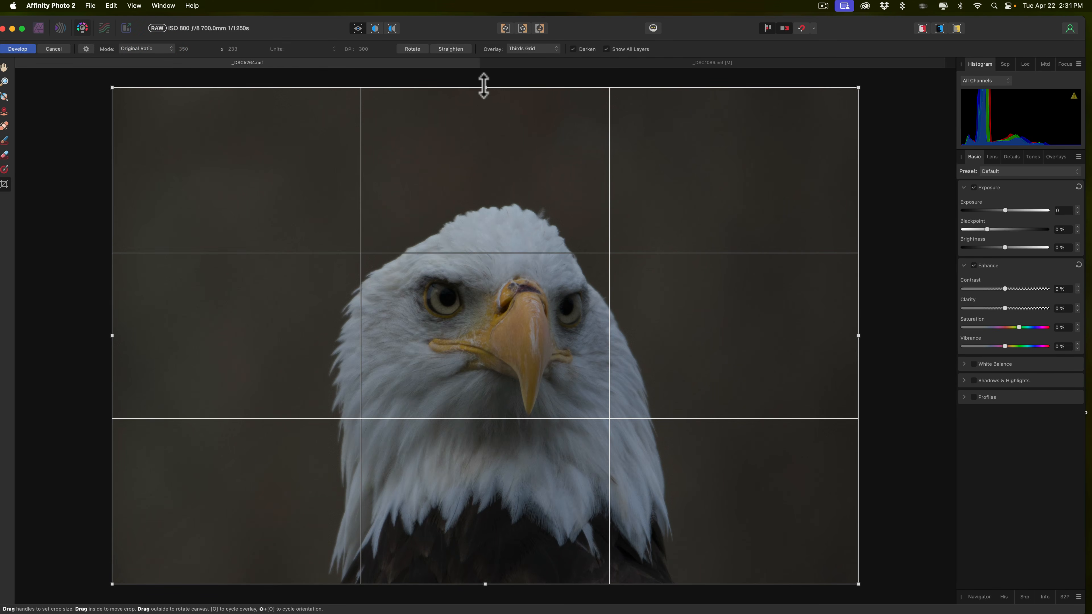
{"action": "left_click_drag", "start_coordinate": [484, 92], "coordinate": [483, 161]}
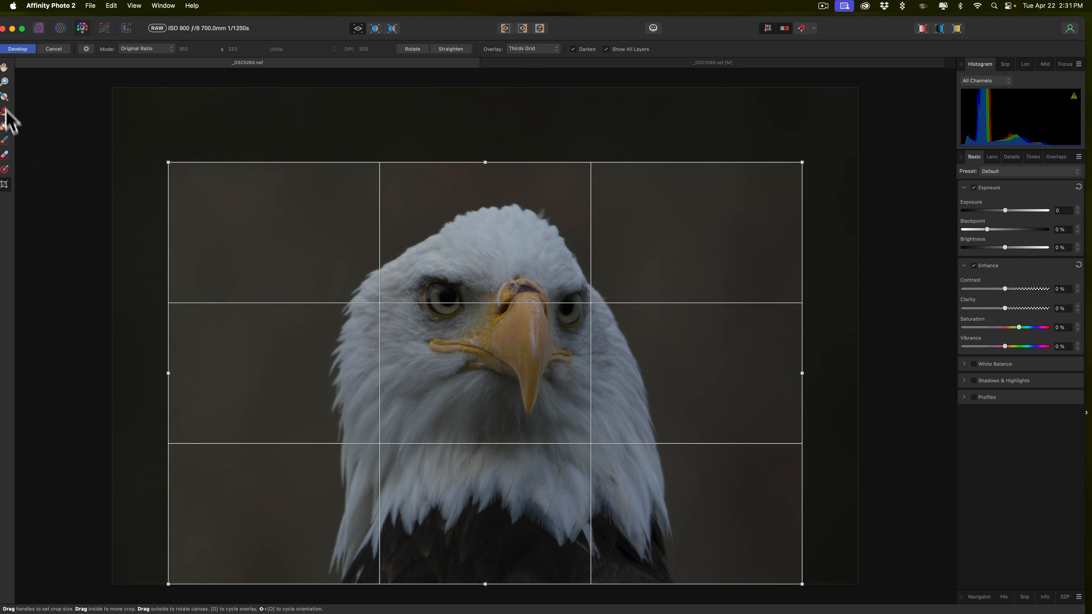
{"action": "left_click", "coordinate": [4, 67]}
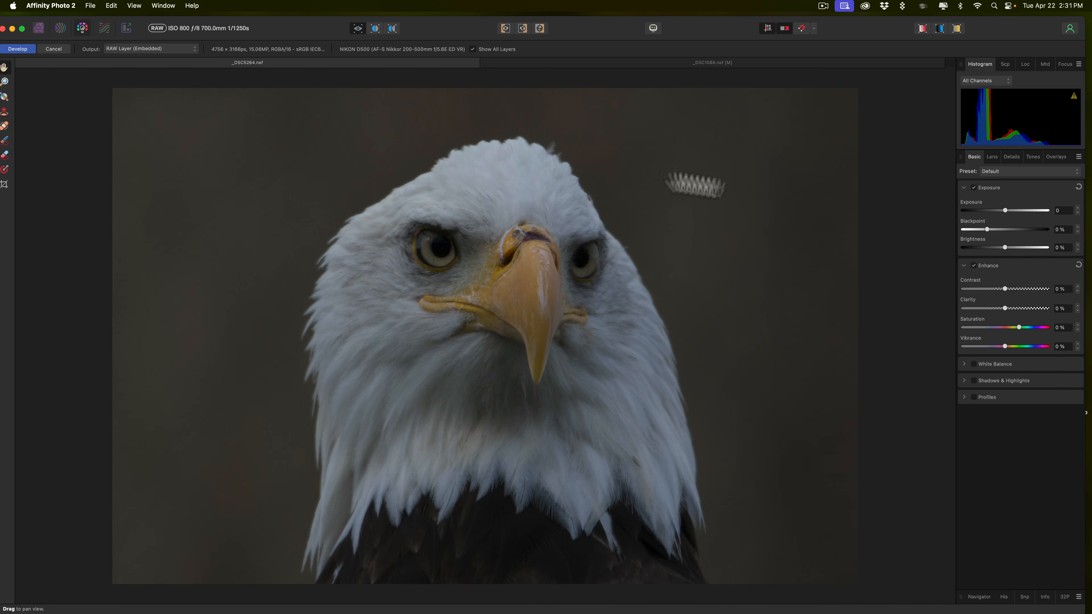
Step: Set the eagle photo's exposure to 0.887, blackpoint to 3 % and brightness to -4 %
{"action": "left_click_drag", "start_coordinate": [913, 125], "coordinate": [932, 117]}
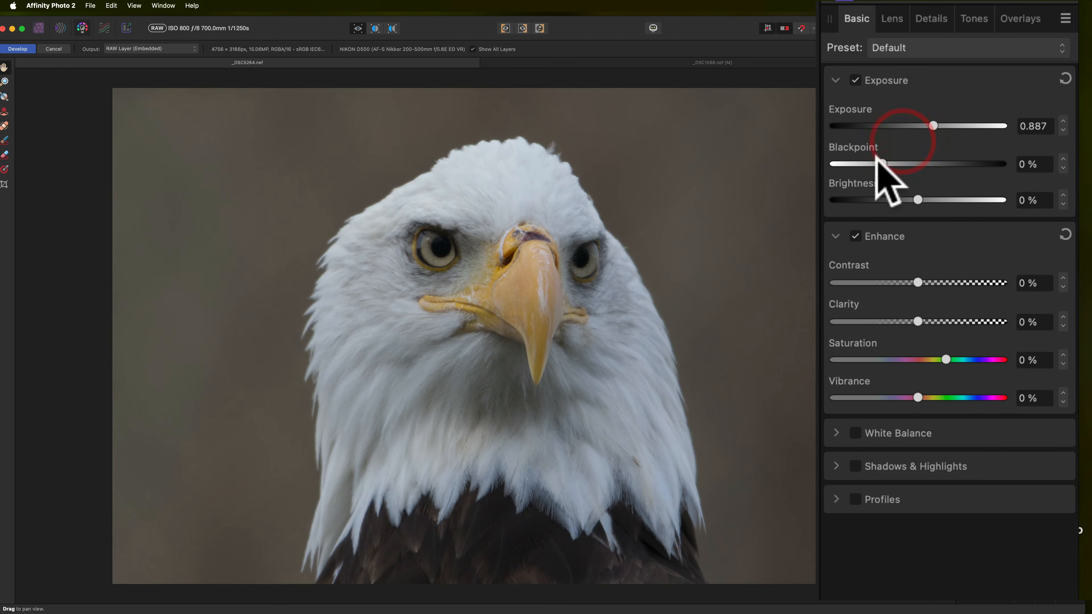
{"action": "left_click_drag", "start_coordinate": [877, 156], "coordinate": [892, 158]}
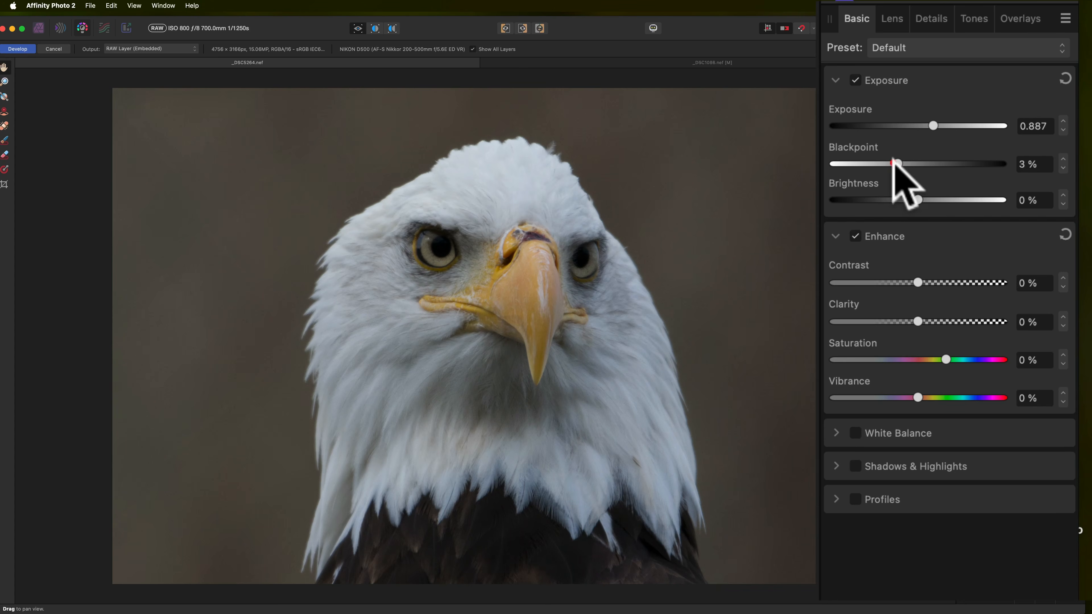
{"action": "left_click_drag", "start_coordinate": [917, 199], "coordinate": [900, 193]}
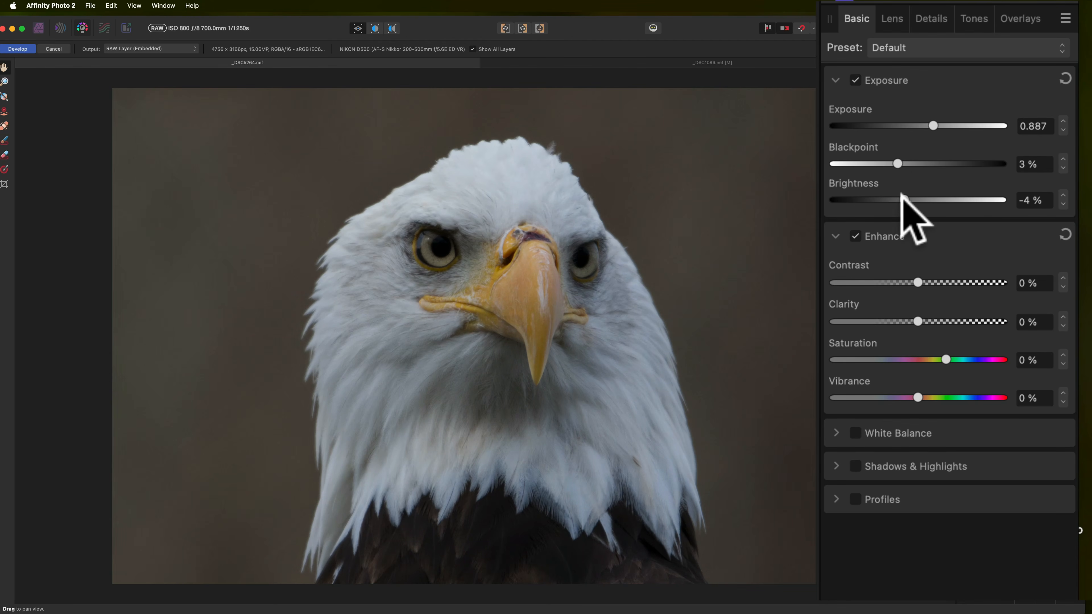
Step: Set clarity to 7 % and enable Shadows & Highlights with shadows at 25 % and highlights at -30 %
{"action": "mouse_move", "coordinate": [917, 321]}
{"action": "left_mouse_down"}
{"action": "mouse_move", "coordinate": [932, 322]}
{"action": "mouse_move", "coordinate": [920, 322]}
{"action": "left_mouse_up"}
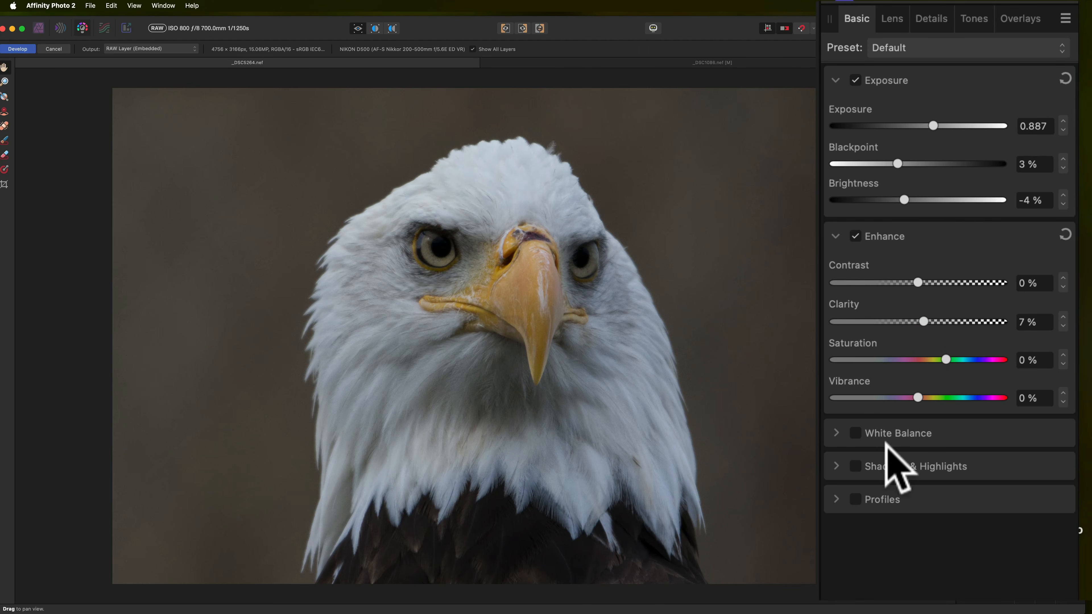
{"action": "left_click", "coordinate": [857, 464]}
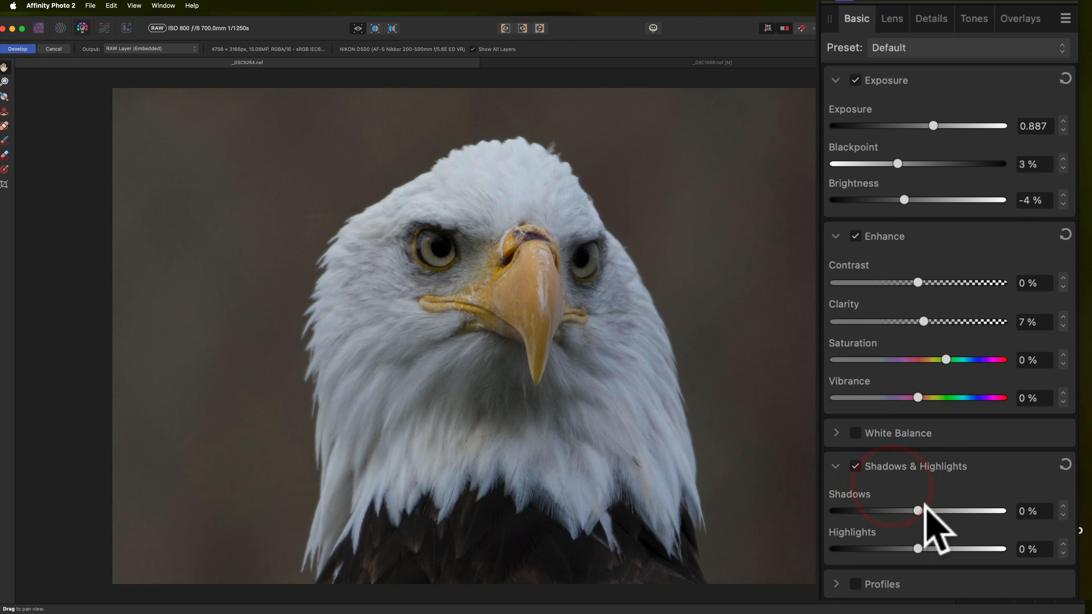
{"action": "left_click_drag", "start_coordinate": [912, 503], "coordinate": [888, 540]}
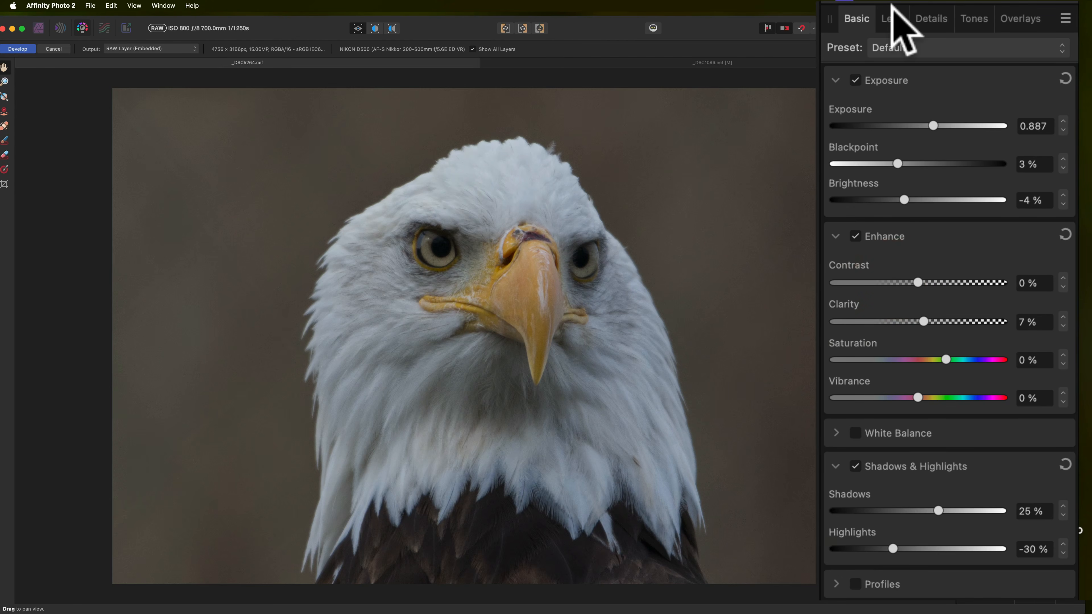
Step: Enable Remove Lens Vignette for the eagle photo and open the noise reduction settings
{"action": "left_click", "coordinate": [892, 18]}
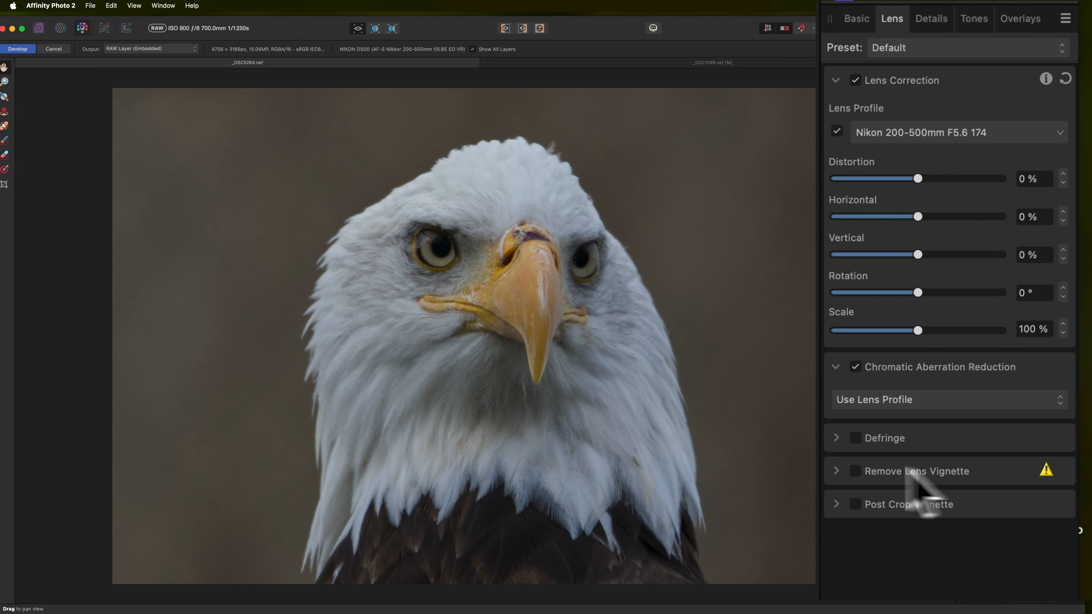
{"action": "left_click", "coordinate": [855, 470]}
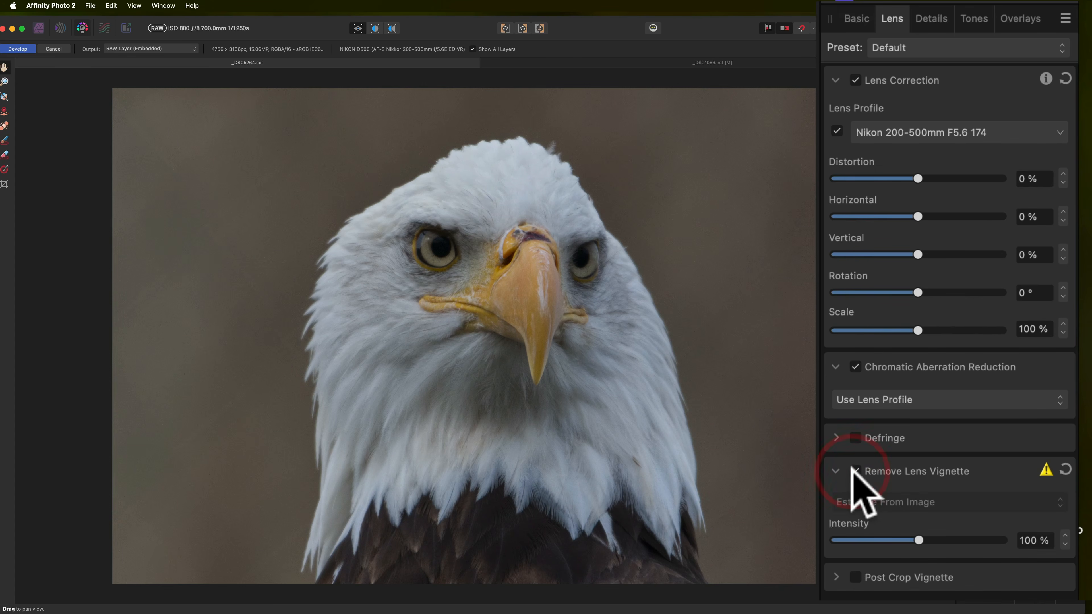
{"action": "left_click", "coordinate": [929, 18]}
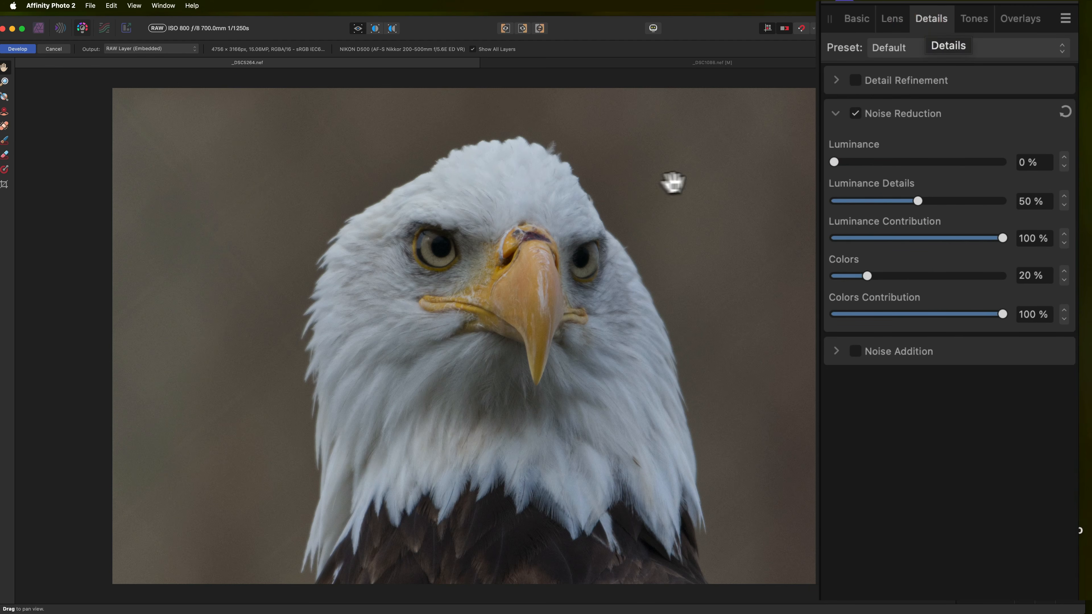
Step: Set the eagle photo's luminance noise reduction to 29 %, judging the smoothing on the eye and background up close
{"action": "key", "text": "super"}
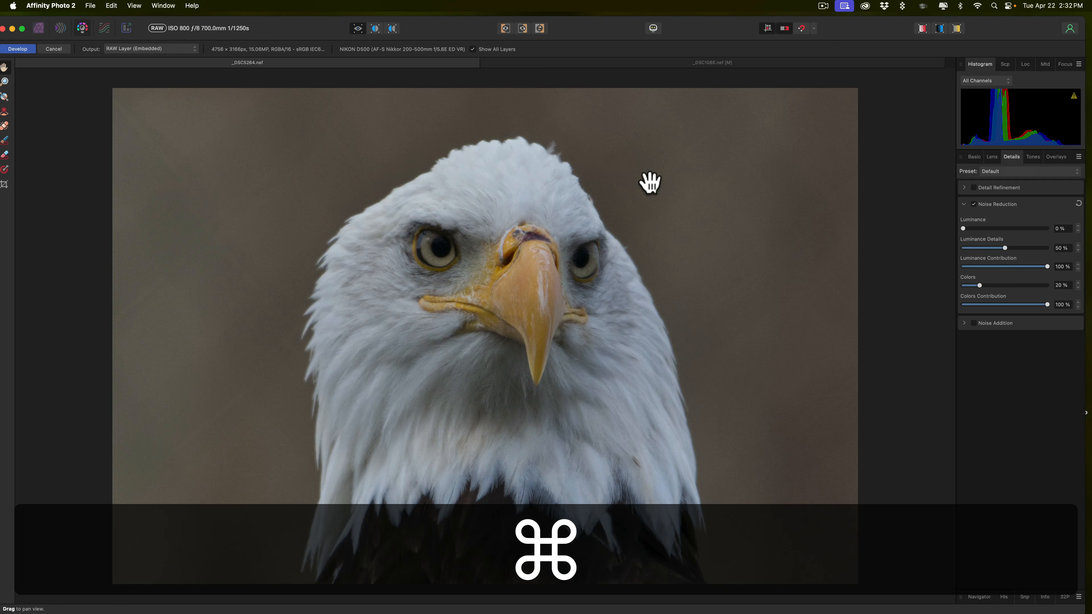
{"action": "key", "text": "super+plus"}
{"action": "key", "text": "super+plus"}
{"action": "key", "text": "super+plus"}
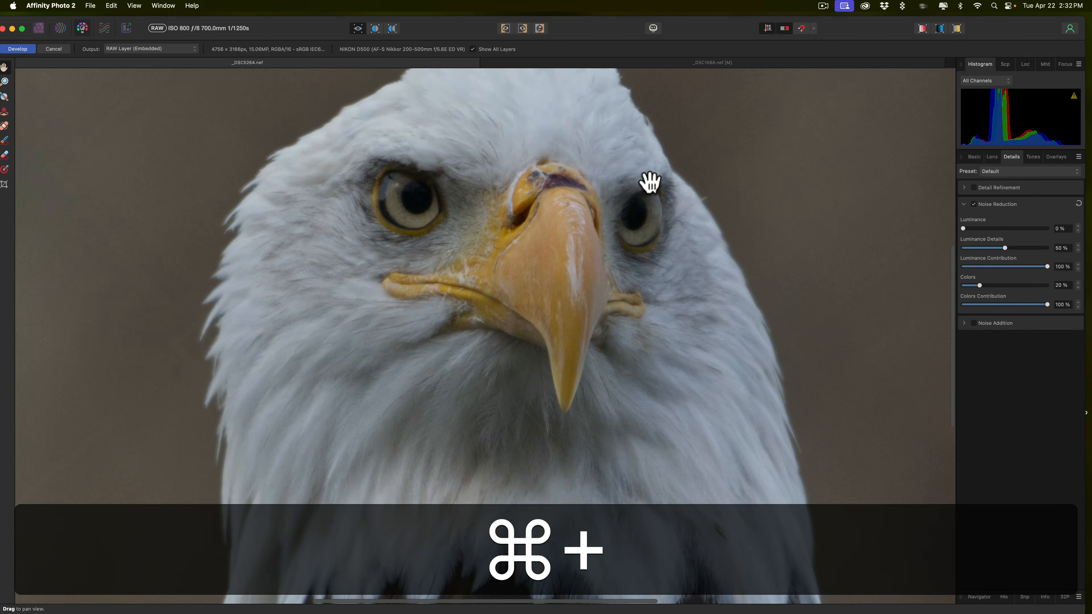
{"action": "scroll", "coordinate": [743, 244], "scroll_direction": "right", "scroll_amount": 10}
{"action": "scroll", "coordinate": [743, 244], "scroll_direction": "up", "scroll_amount": 5}
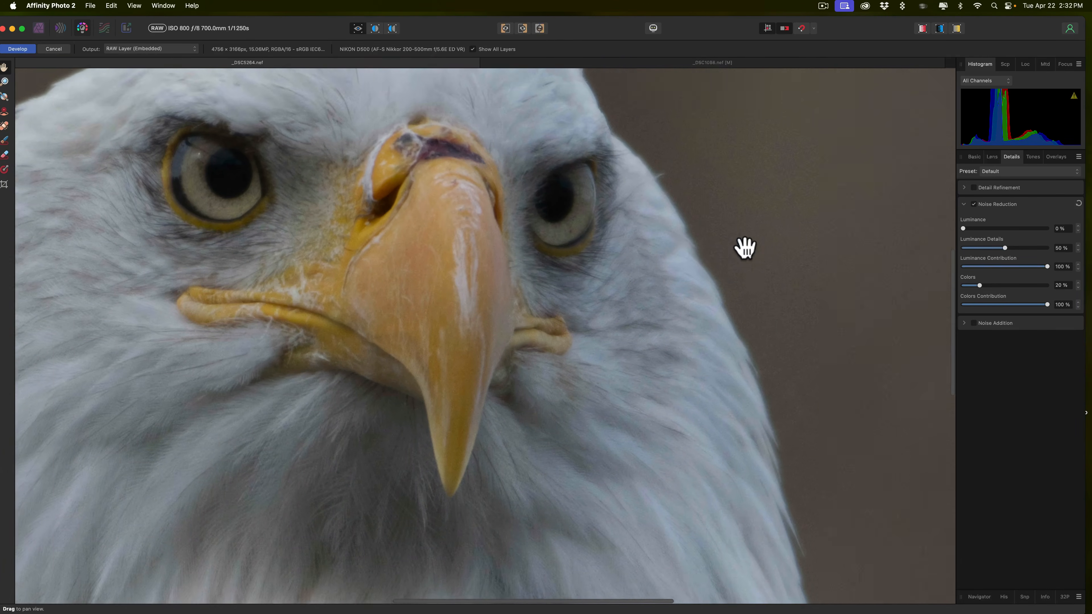
{"action": "scroll", "coordinate": [743, 244], "scroll_direction": "right", "scroll_amount": 5}
{"action": "scroll", "coordinate": [744, 244], "scroll_direction": "up", "scroll_amount": 3}
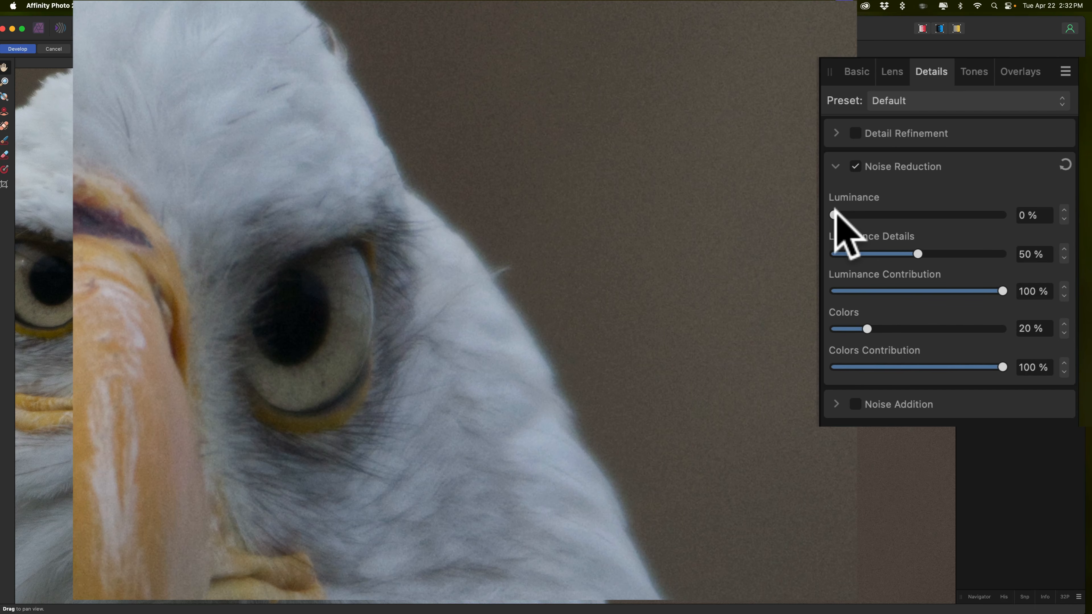
{"action": "left_click_drag", "start_coordinate": [834, 215], "coordinate": [1003, 215]}
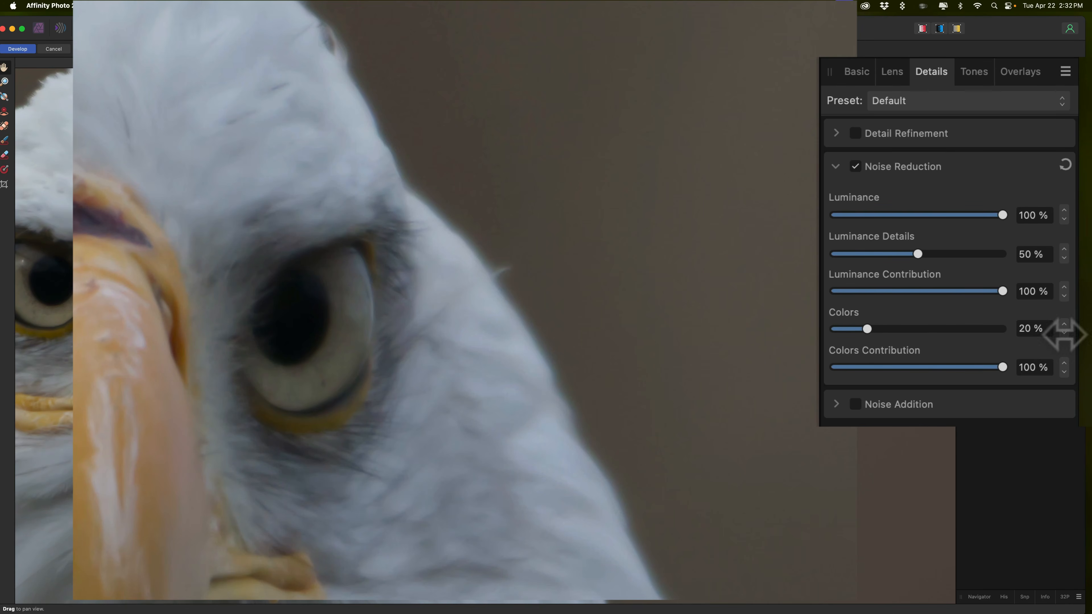
{"action": "left_click_drag", "start_coordinate": [1003, 214], "coordinate": [882, 211]}
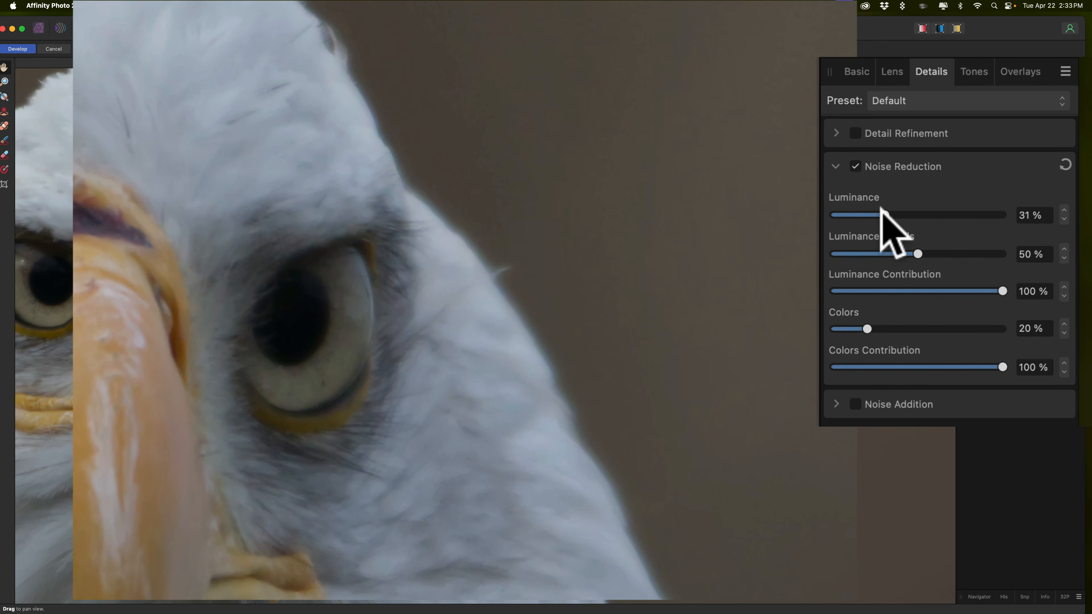
{"action": "mouse_move", "coordinate": [880, 207]}
{"action": "left_mouse_down"}
{"action": "mouse_move", "coordinate": [902, 210]}
{"action": "mouse_move", "coordinate": [861, 210]}
{"action": "mouse_move", "coordinate": [922, 214]}
{"action": "mouse_move", "coordinate": [893, 215]}
{"action": "left_mouse_up"}
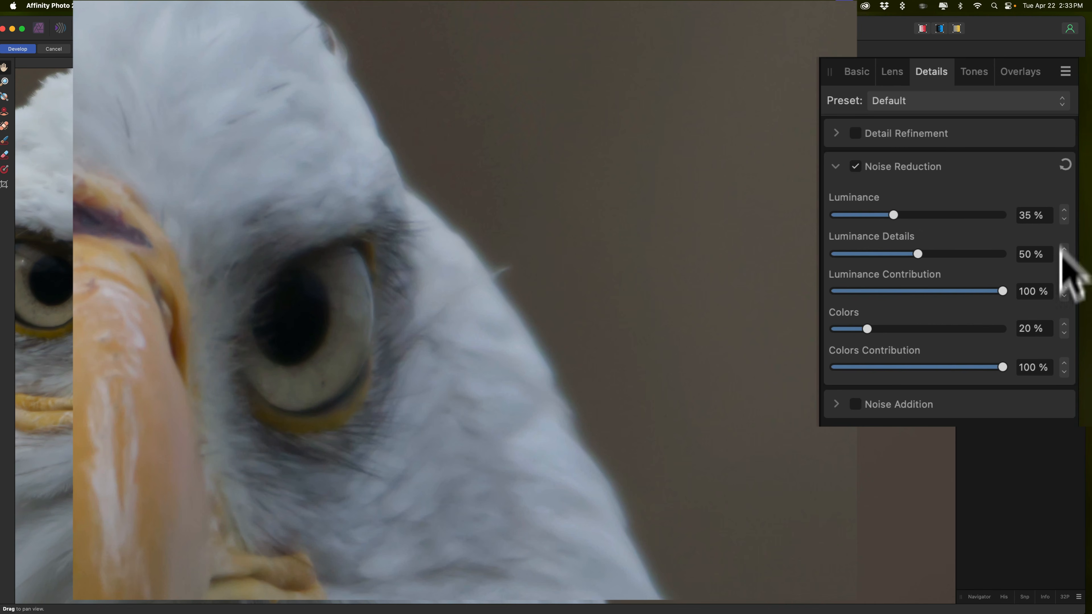
{"action": "left_click_drag", "start_coordinate": [892, 213], "coordinate": [878, 214]}
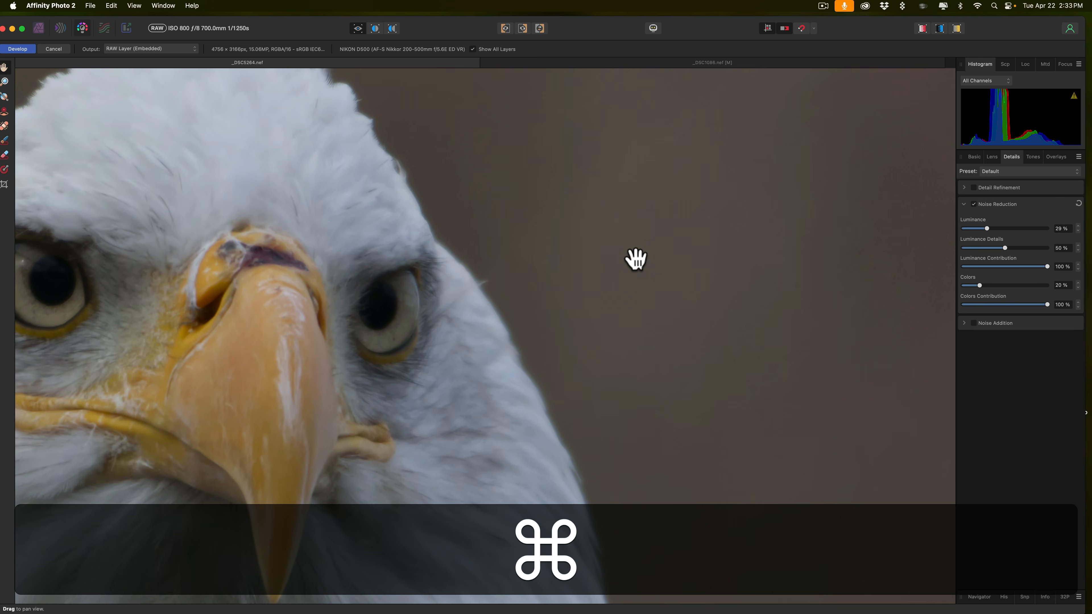
Step: View the whole eagle photo and develop it as an embedded RAW layer
{"action": "key", "text": "super+o"}
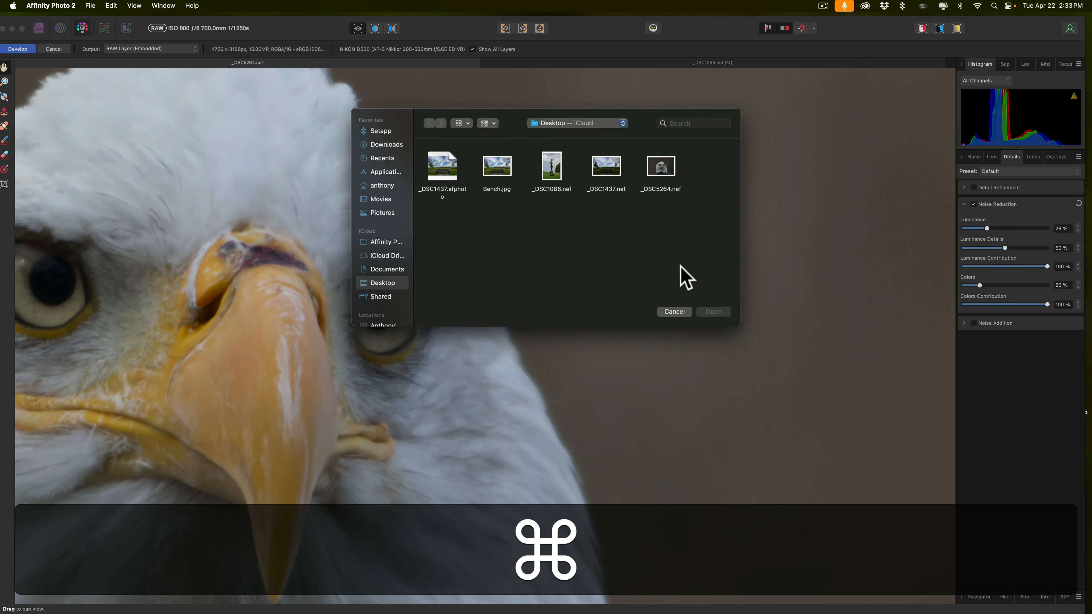
{"action": "left_click", "coordinate": [674, 311]}
{"action": "key", "text": "super"}
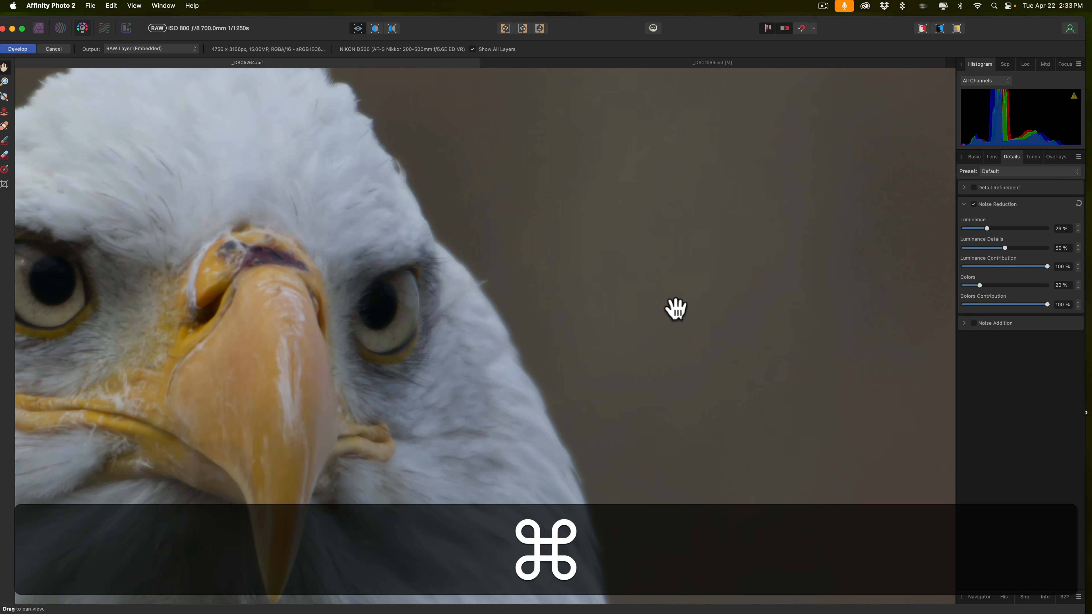
{"action": "key", "text": "super+0"}
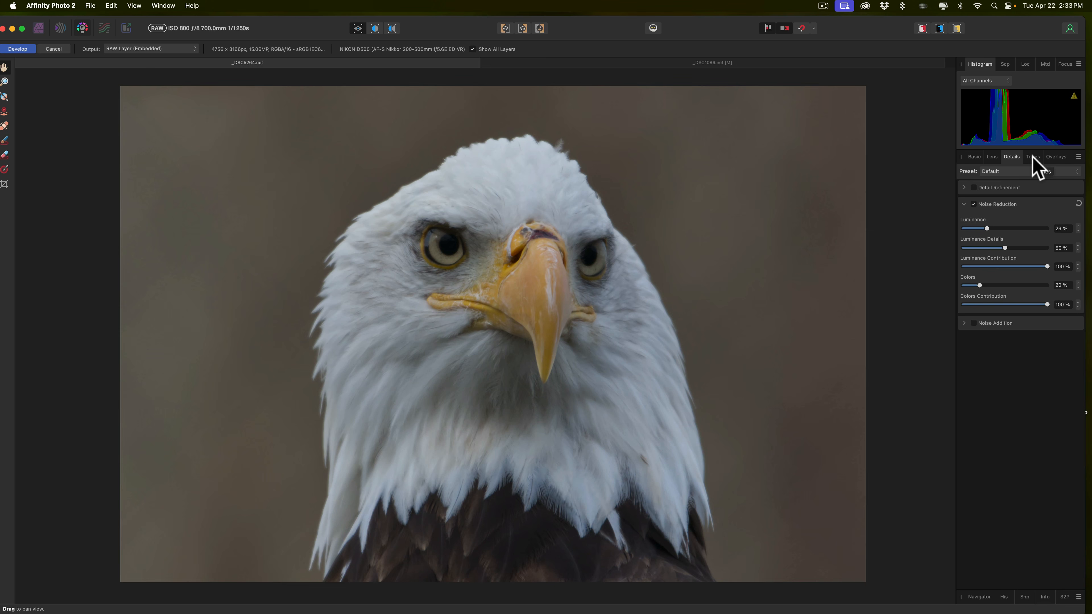
{"action": "left_click", "coordinate": [974, 157]}
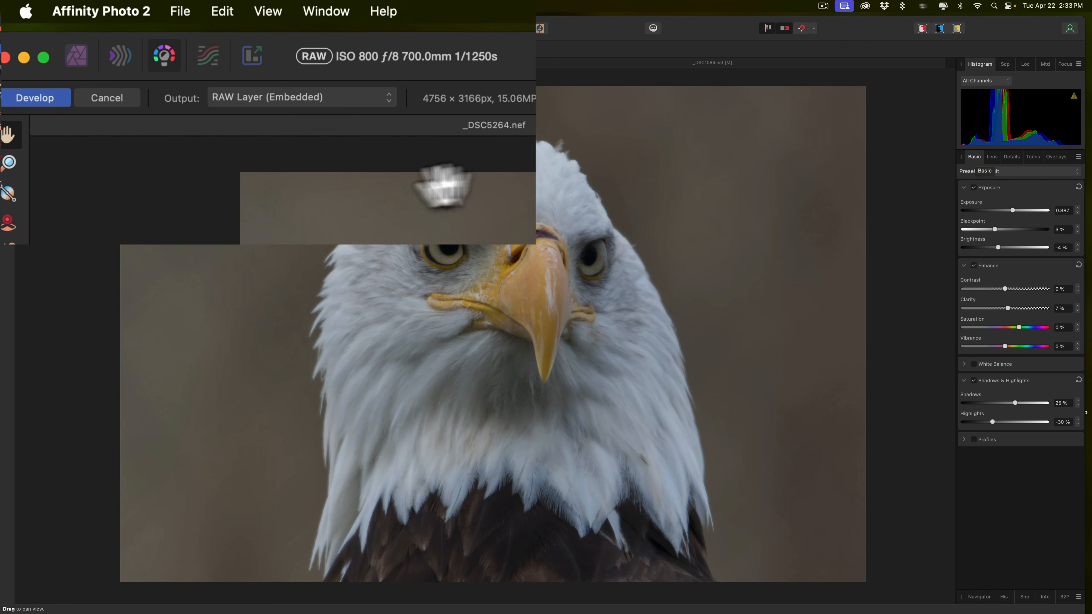
{"action": "left_click", "coordinate": [38, 97]}
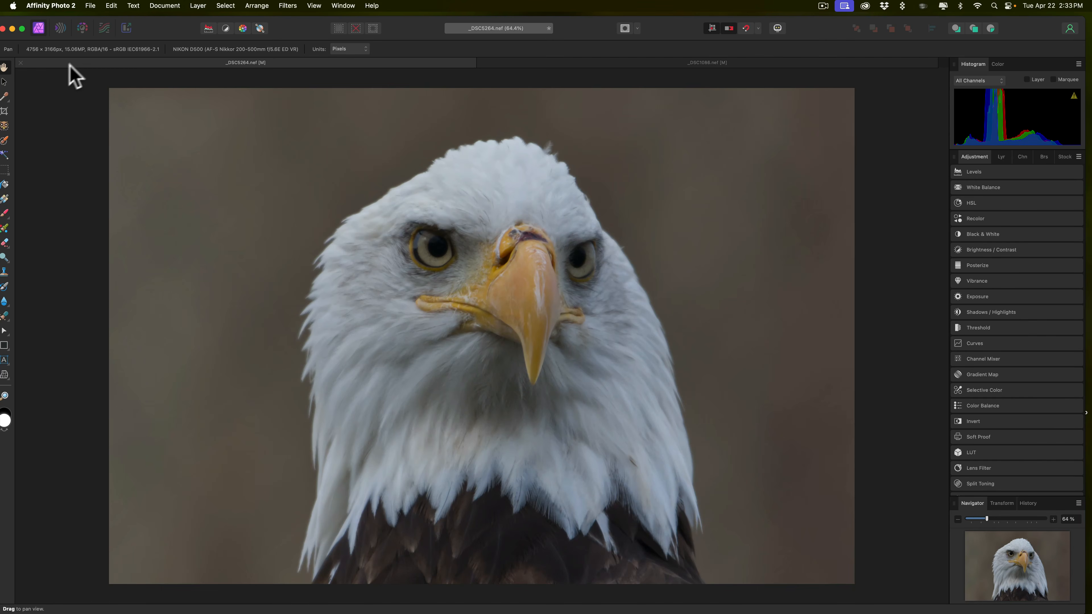
Step: Show the photo's layers and select the whole eagle with the Object Selection tool
{"action": "left_click", "coordinate": [1002, 158]}
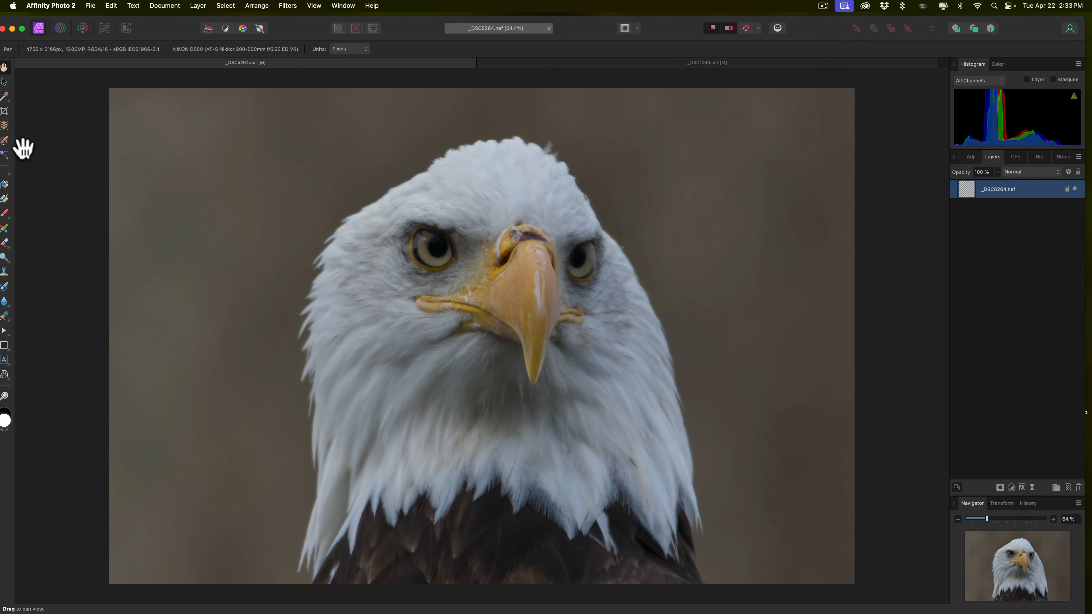
{"action": "left_click", "coordinate": [4, 125]}
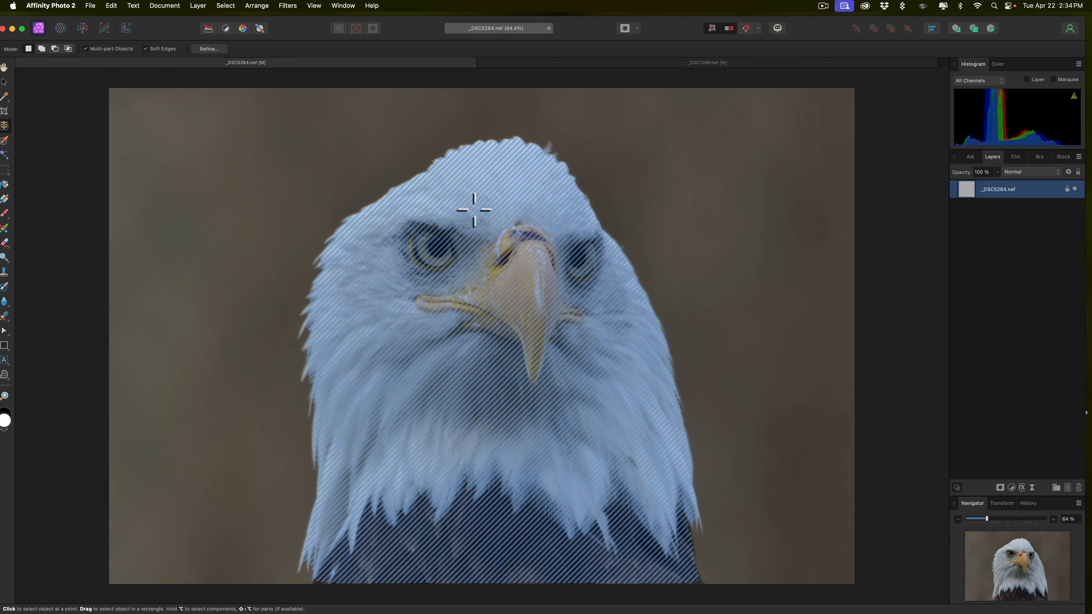
{"action": "left_click", "coordinate": [473, 209]}
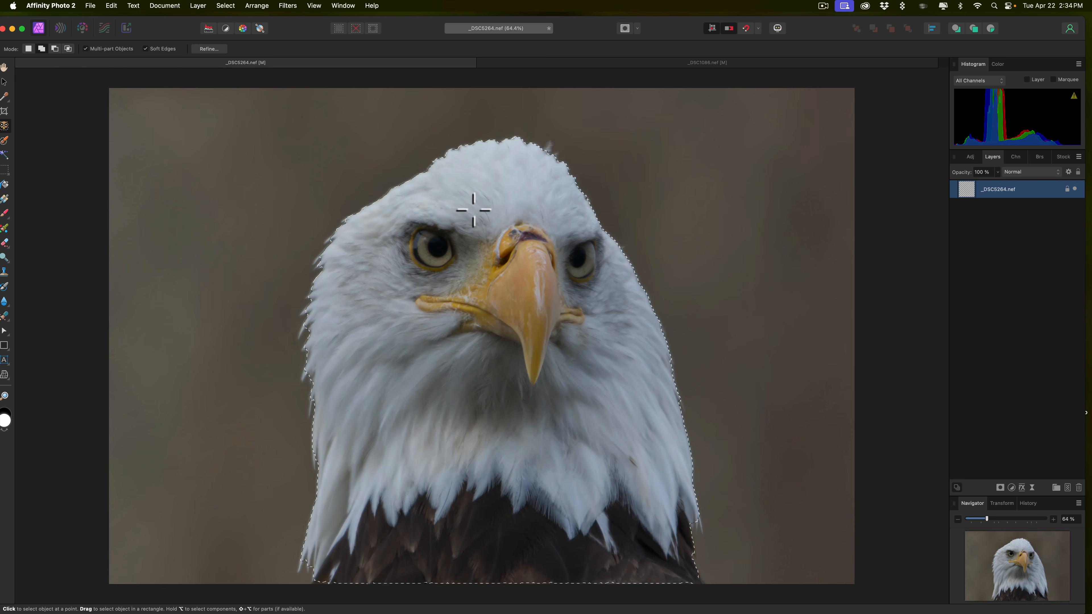
{"action": "scroll", "coordinate": [469, 237], "scroll_direction": "left", "scroll_amount": 1}
{"action": "scroll", "coordinate": [504, 239], "scroll_direction": "up", "scroll_amount": 1}
{"action": "scroll", "coordinate": [504, 238], "scroll_direction": "down", "scroll_amount": 1}
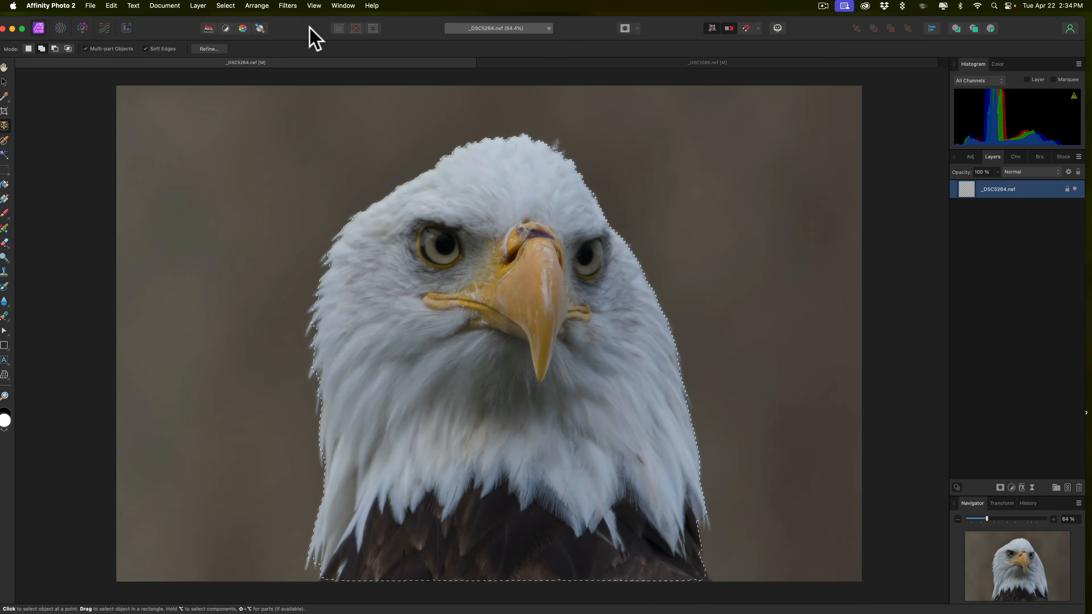
Step: Start an Unsharp Mask on the selected eagle with a radius of 12.7 px and a factor of 2.009
{"action": "left_click", "coordinate": [287, 5]}
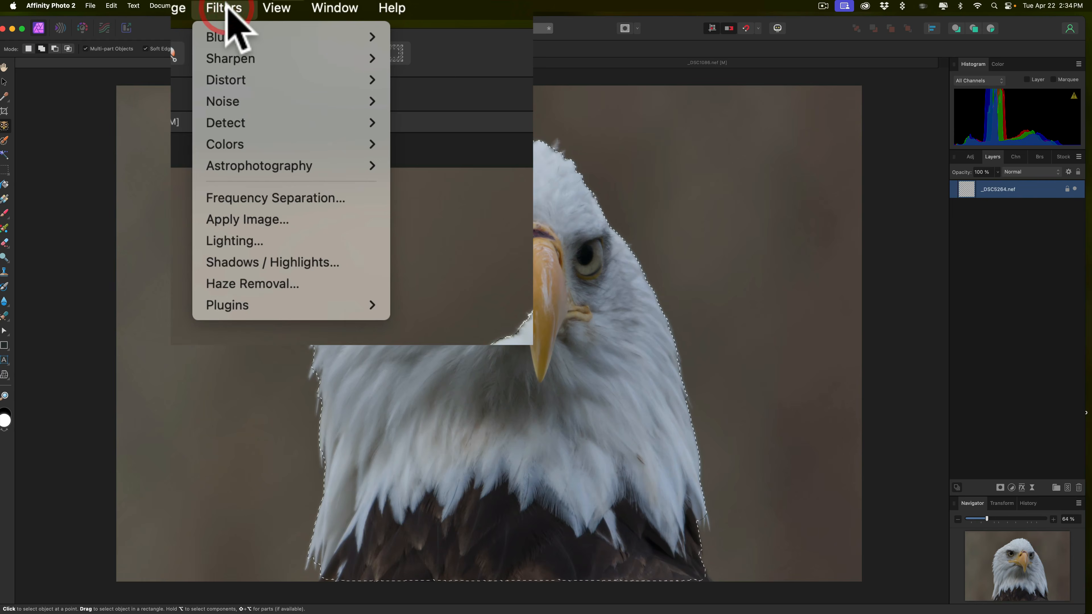
{"action": "mouse_move", "coordinate": [253, 55]}
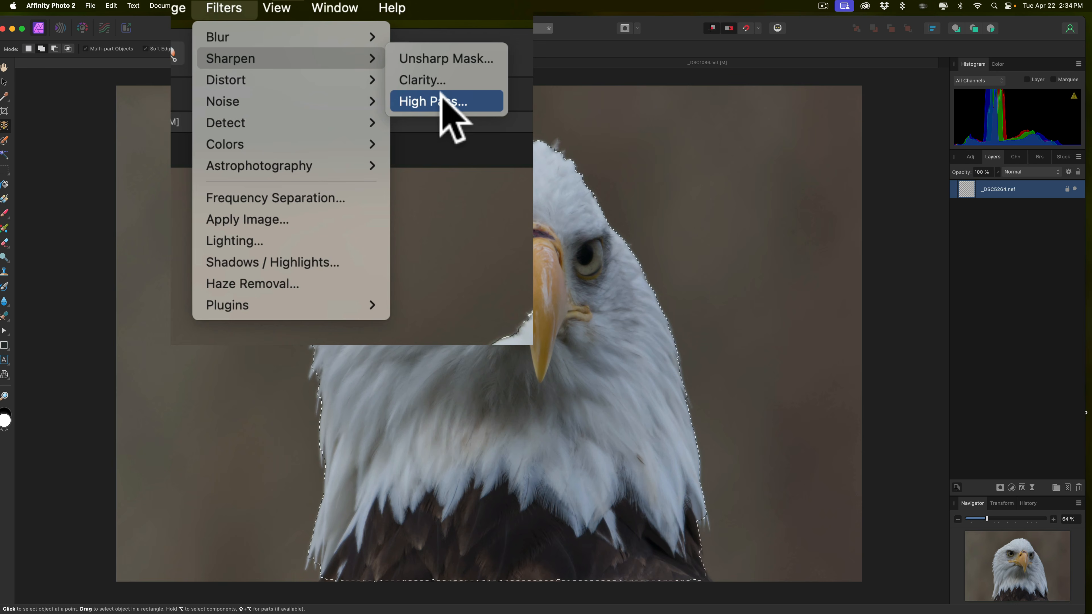
{"action": "left_click", "coordinate": [433, 60]}
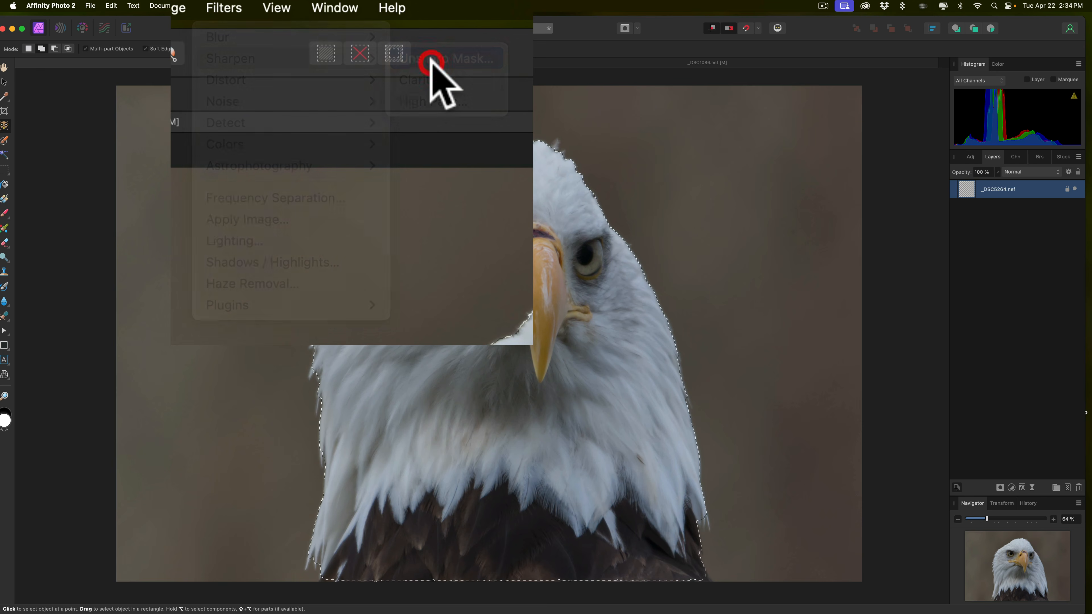
{"action": "left_click_drag", "start_coordinate": [887, 506], "coordinate": [882, 166]}
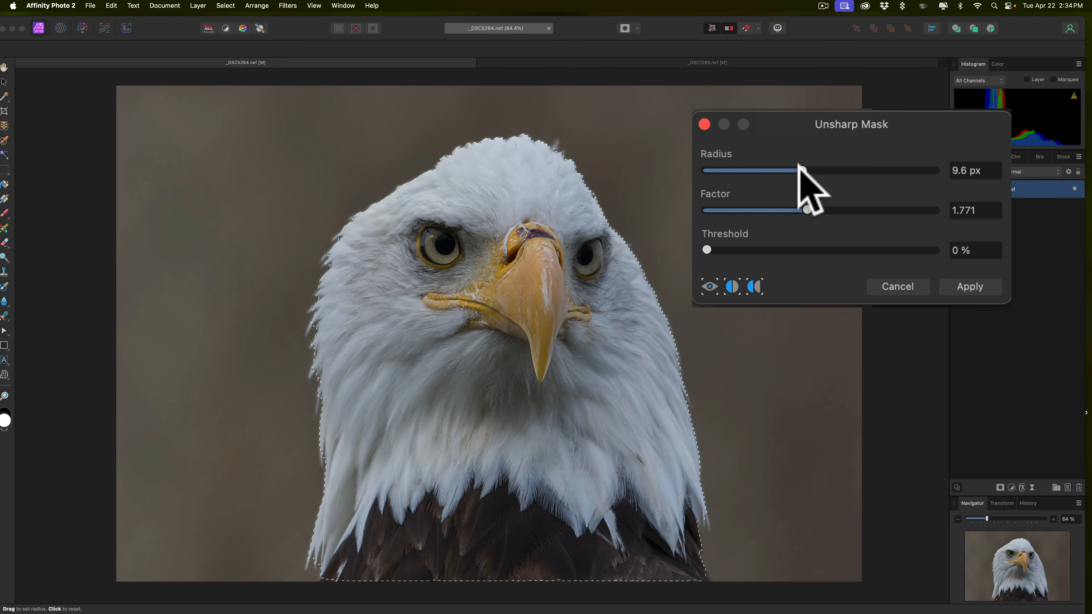
{"action": "mouse_move", "coordinate": [800, 170]}
{"action": "left_mouse_down"}
{"action": "mouse_move", "coordinate": [948, 180]}
{"action": "mouse_move", "coordinate": [835, 172]}
{"action": "mouse_move", "coordinate": [820, 209]}
{"action": "mouse_move", "coordinate": [829, 169]}
{"action": "mouse_move", "coordinate": [808, 163]}
{"action": "mouse_move", "coordinate": [829, 217]}
{"action": "mouse_move", "coordinate": [829, 204]}
{"action": "mouse_move", "coordinate": [821, 220]}
{"action": "mouse_move", "coordinate": [810, 169]}
{"action": "left_mouse_up"}
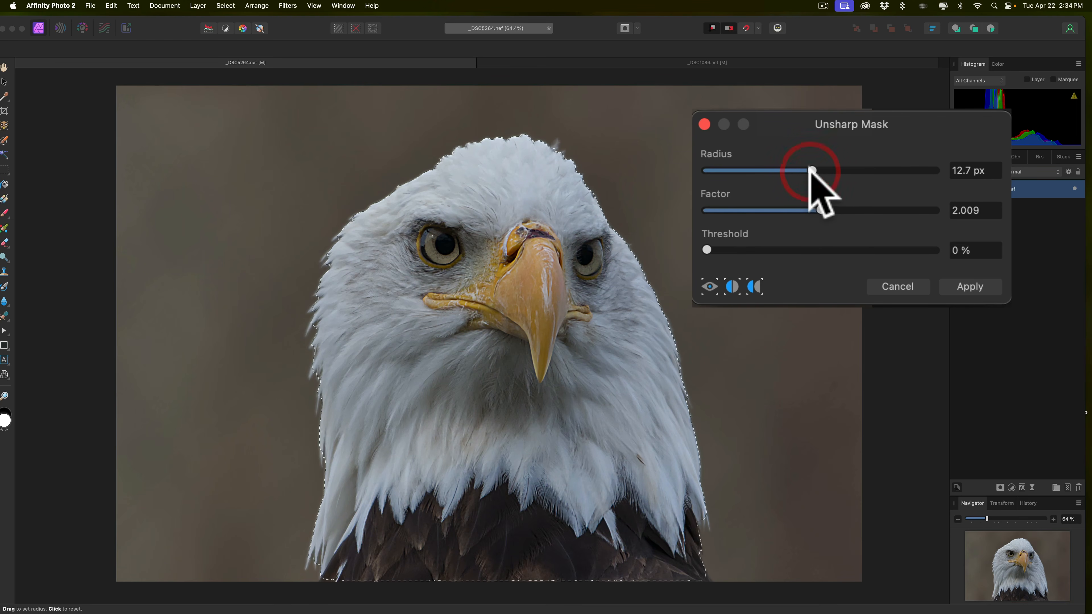
Step: Compare the sharpening before and after, reduce the radius to 10.4 px and factor to 1.939, and apply the Unsharp Mask
{"action": "left_click", "coordinate": [732, 286]}
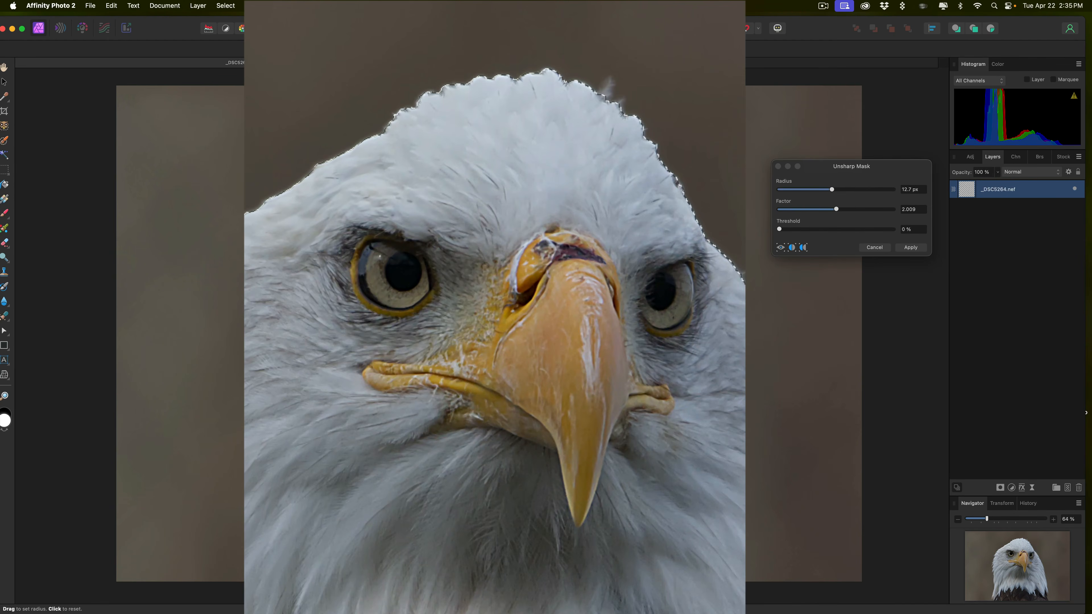
{"action": "left_click_drag", "start_coordinate": [705, 313], "coordinate": [660, 314]}
{"action": "left_click", "coordinate": [780, 248]}
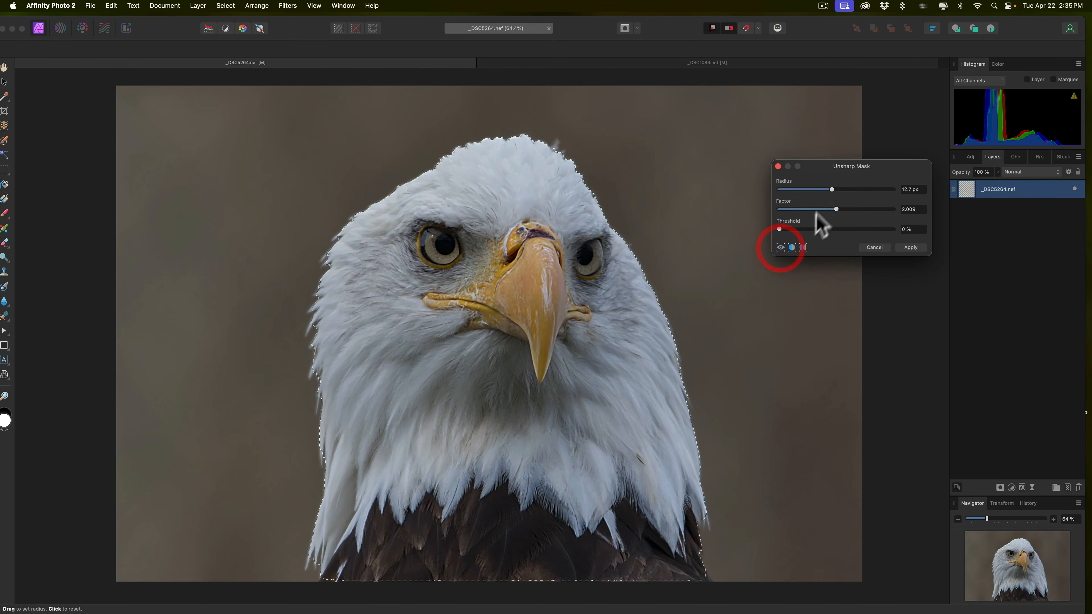
{"action": "left_click", "coordinate": [834, 208]}
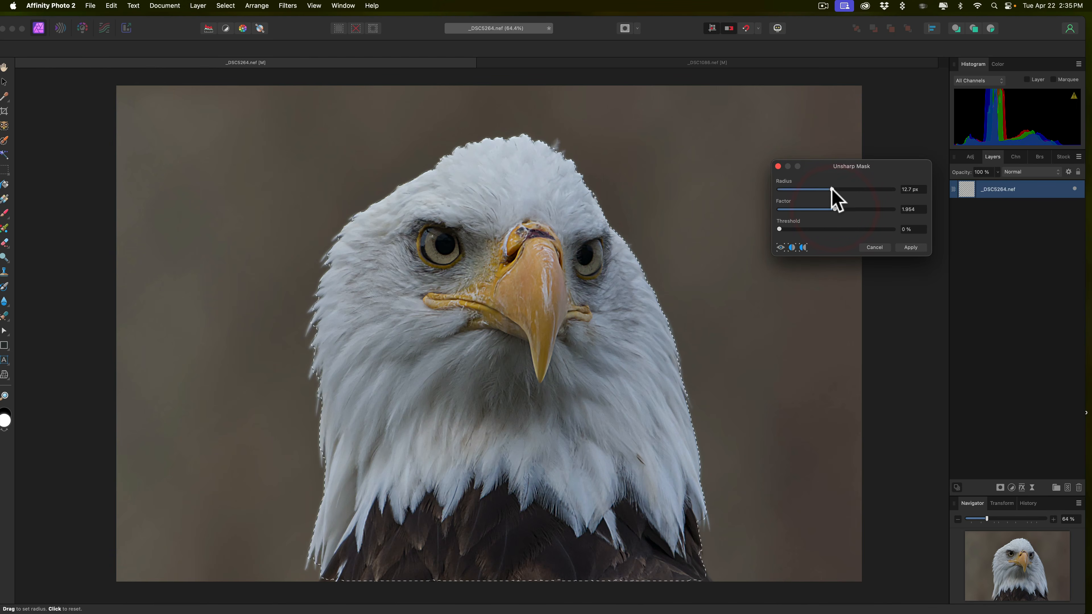
{"action": "left_click_drag", "start_coordinate": [832, 189], "coordinate": [829, 190]}
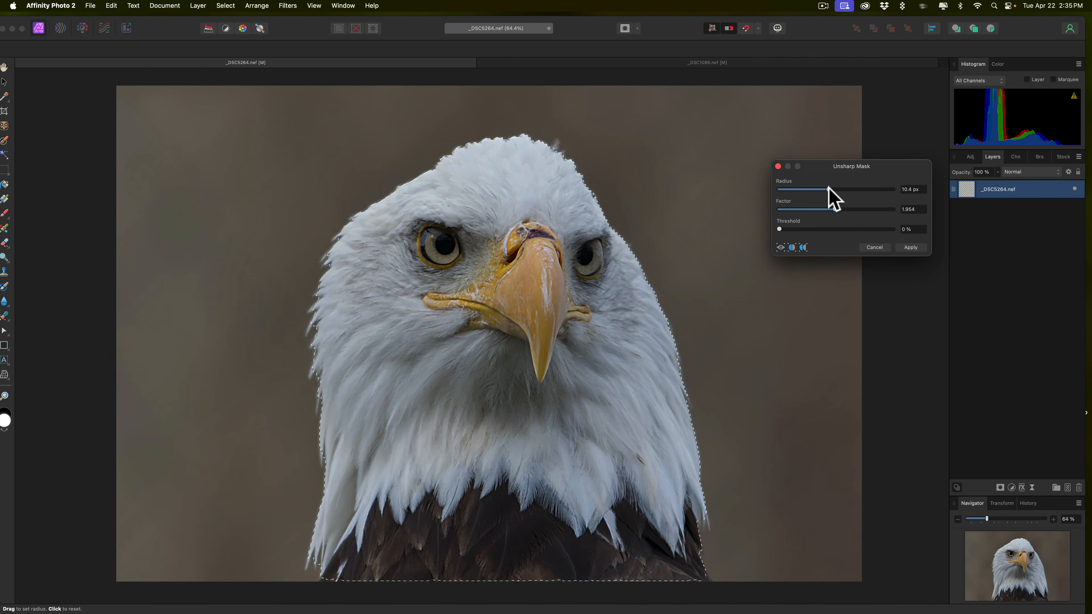
{"action": "left_click", "coordinate": [834, 209]}
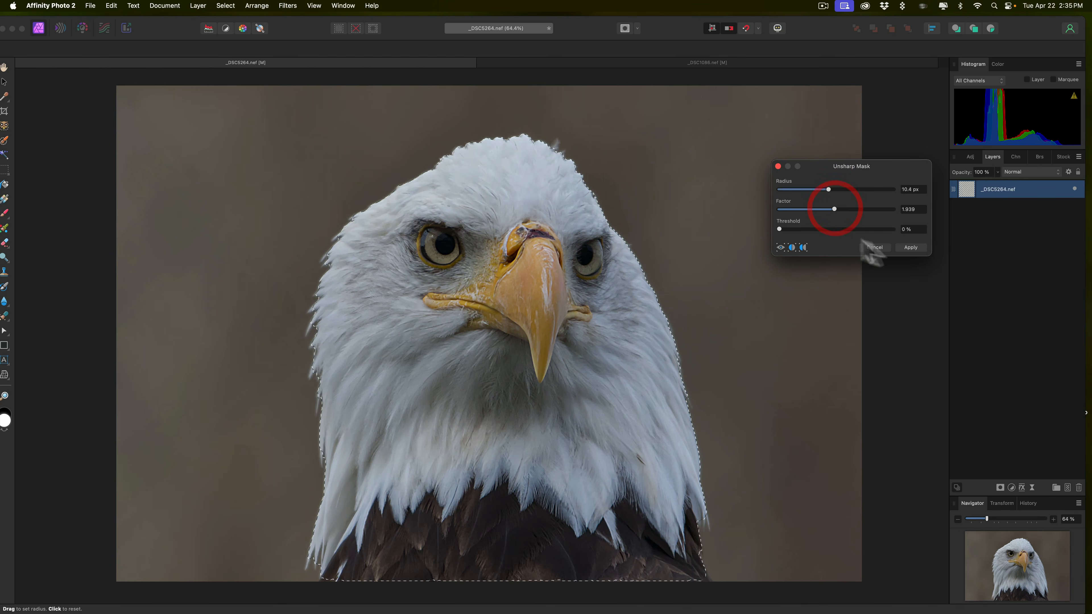
{"action": "left_click", "coordinate": [910, 248]}
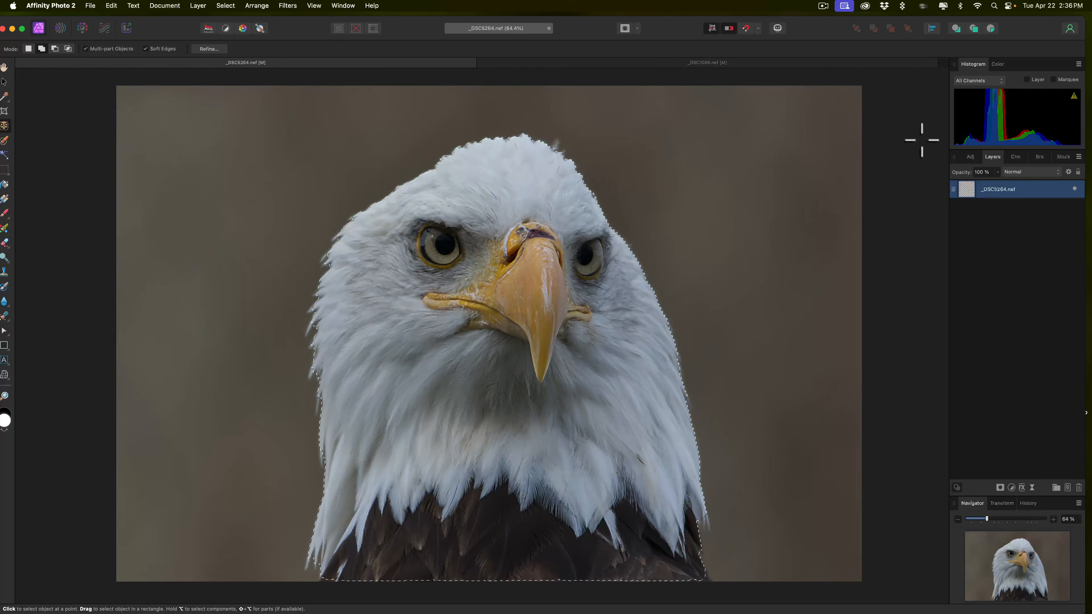
Step: Add a Brightness / Contrast adjustment to the selected eagle from the Lighter preset, with brightness at 16 %
{"action": "left_click", "coordinate": [970, 158]}
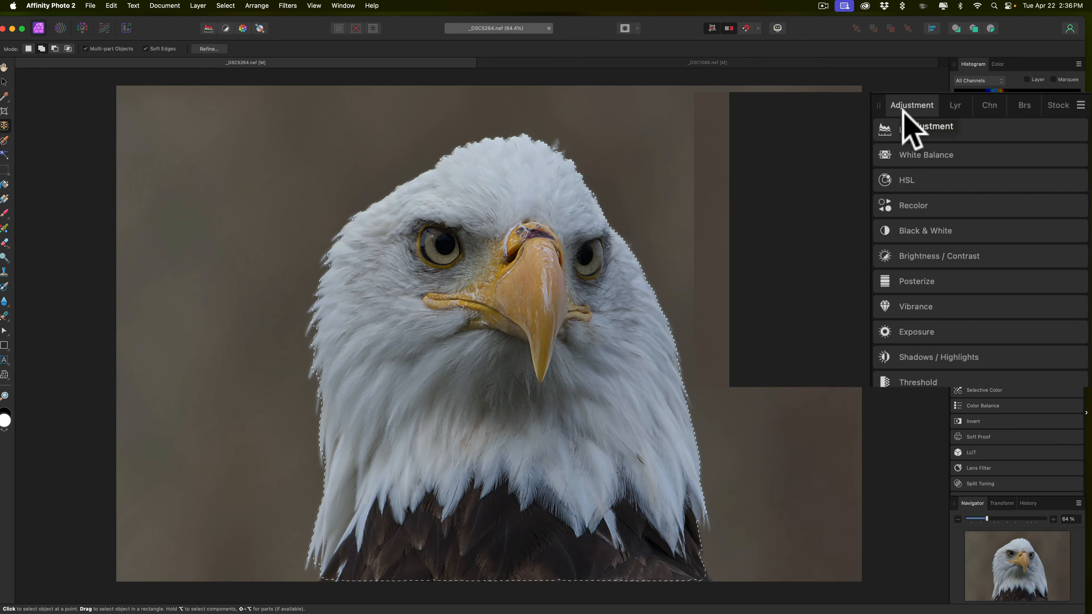
{"action": "left_click", "coordinate": [920, 256]}
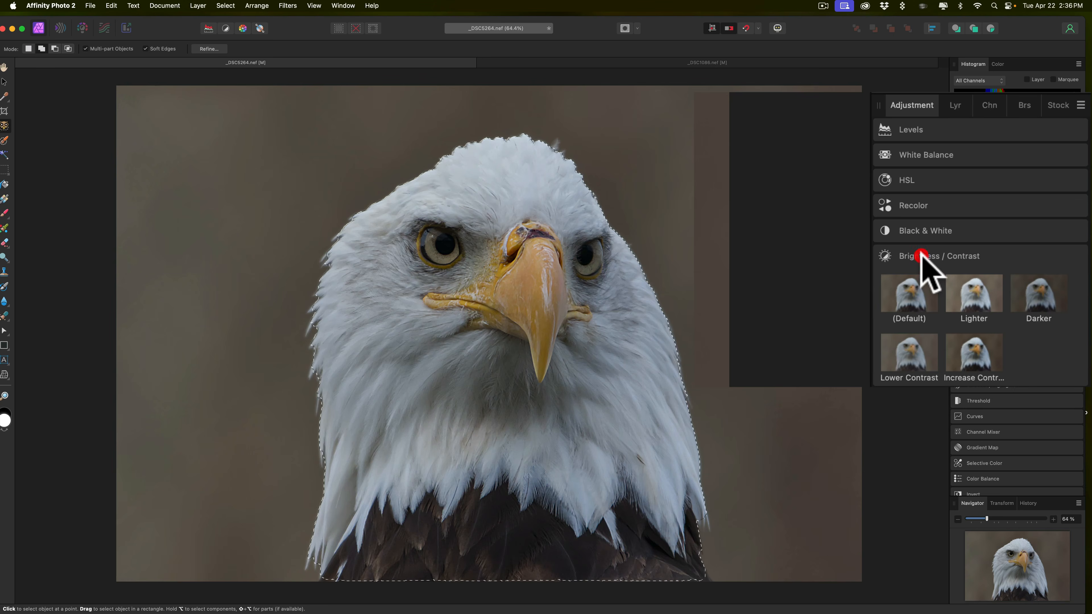
{"action": "left_click", "coordinate": [975, 296]}
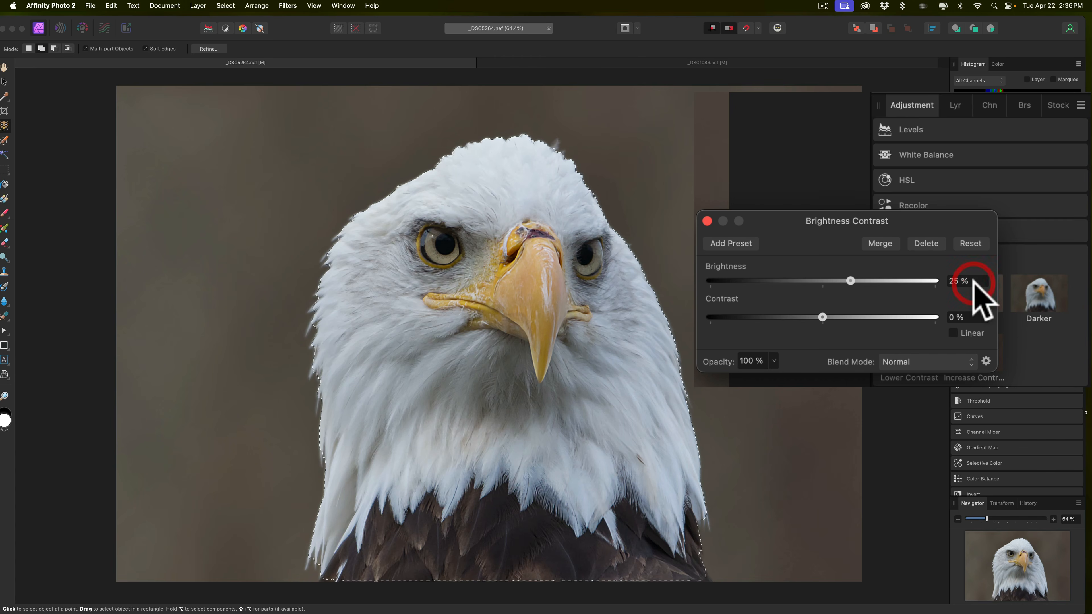
{"action": "left_click_drag", "start_coordinate": [848, 276], "coordinate": [836, 276]}
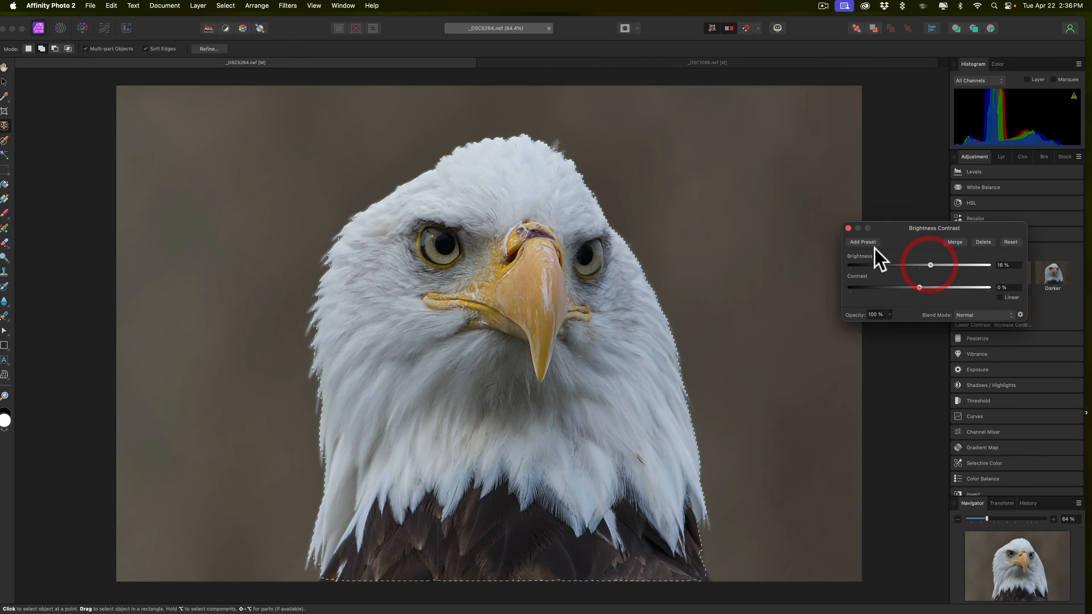
{"action": "left_click", "coordinate": [707, 221]}
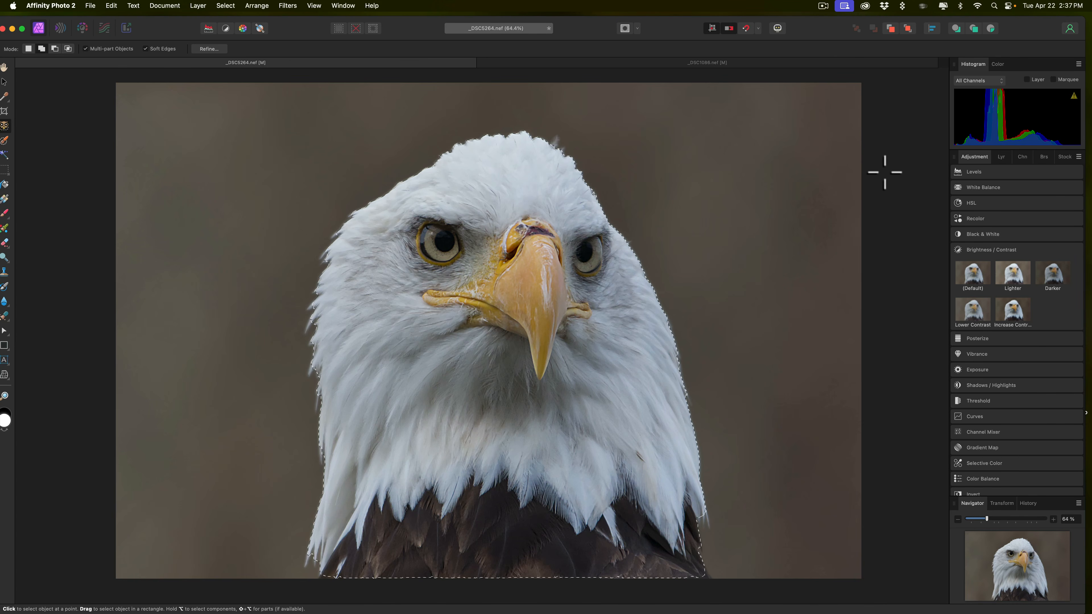
Step: Select the background around the eagle and darken it with the Brightness / Contrast Darker preset, setting brightness to -13 %
{"action": "key", "text": "shift"}
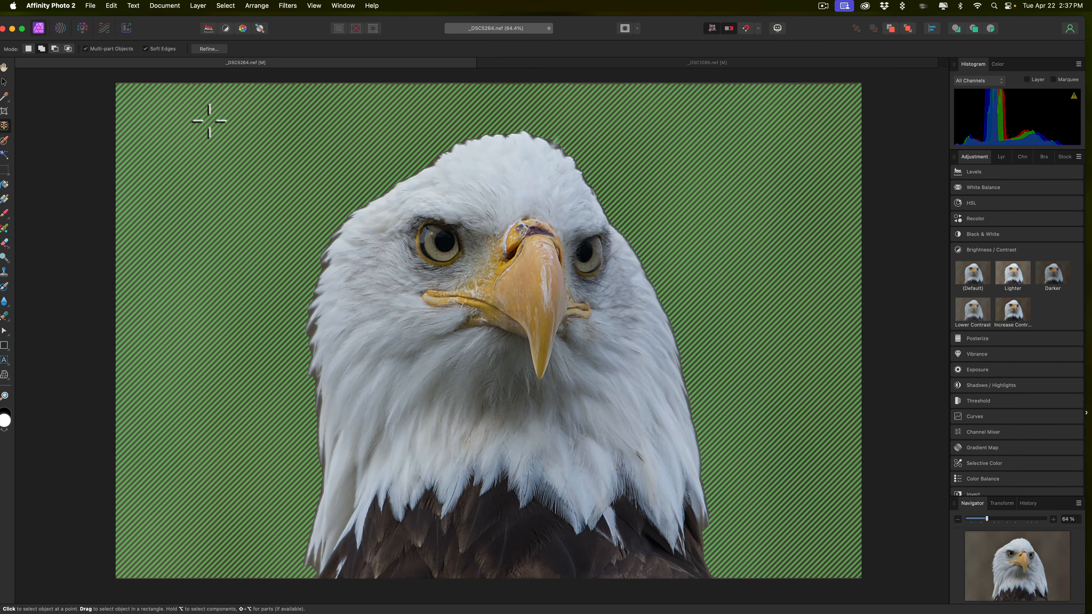
{"action": "left_click", "coordinate": [236, 122]}
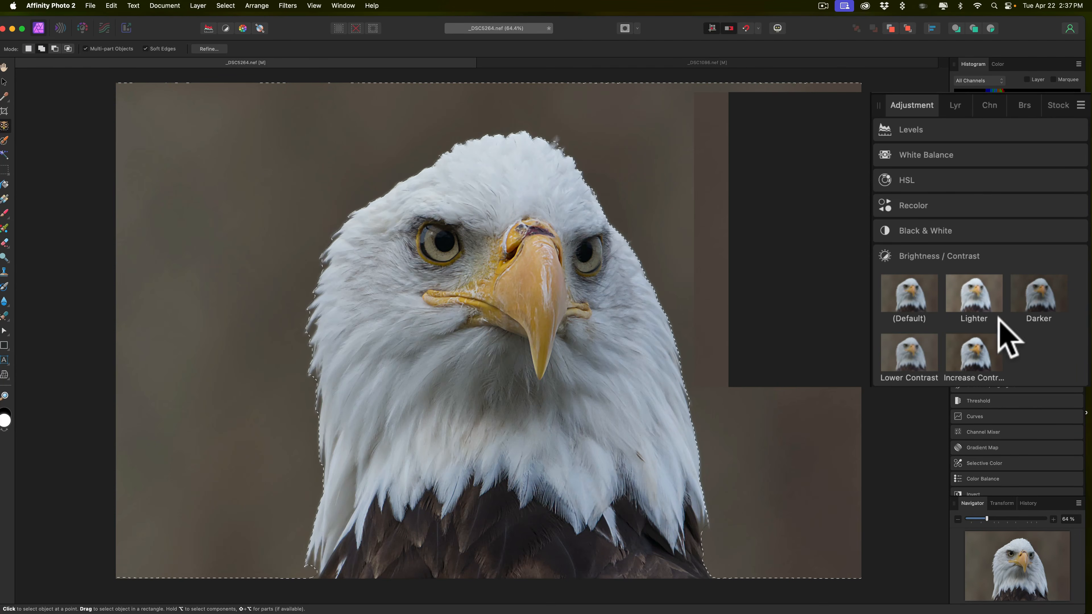
{"action": "left_click", "coordinate": [1038, 301]}
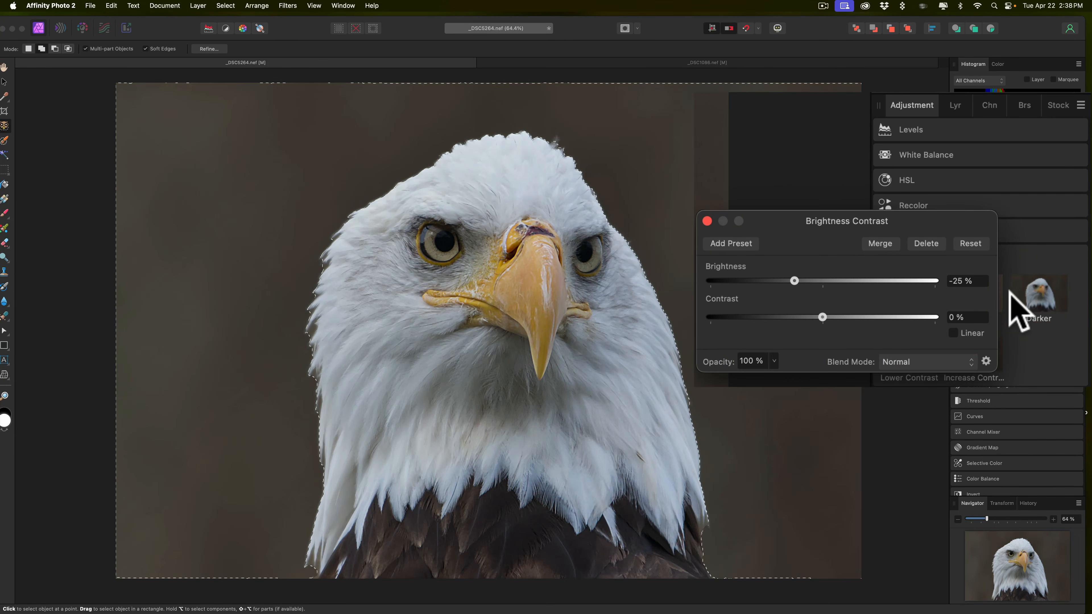
{"action": "left_click_drag", "start_coordinate": [795, 280], "coordinate": [810, 278]}
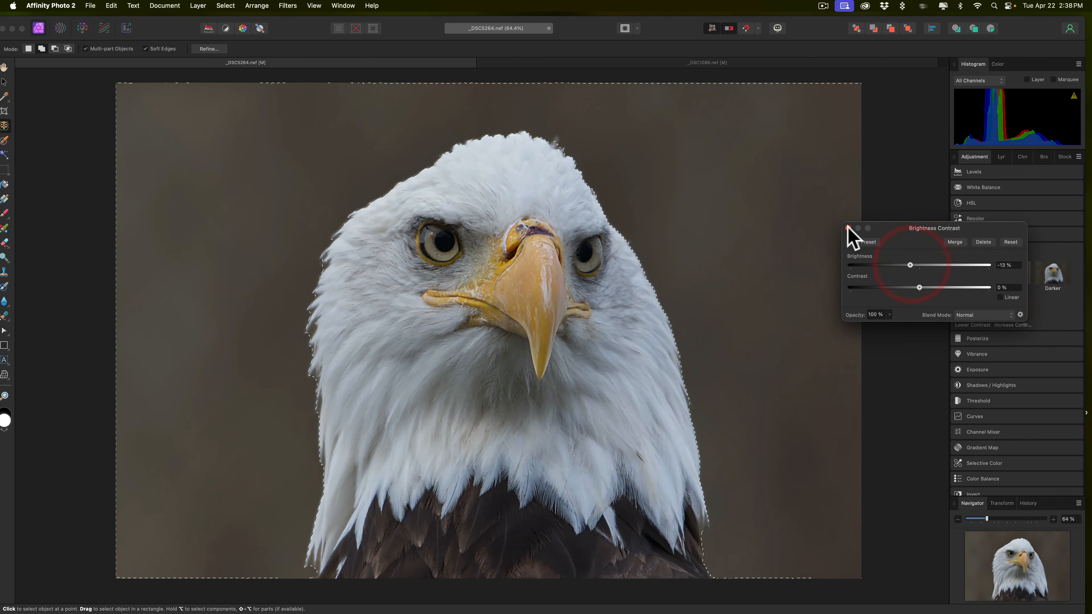
{"action": "left_click", "coordinate": [847, 228]}
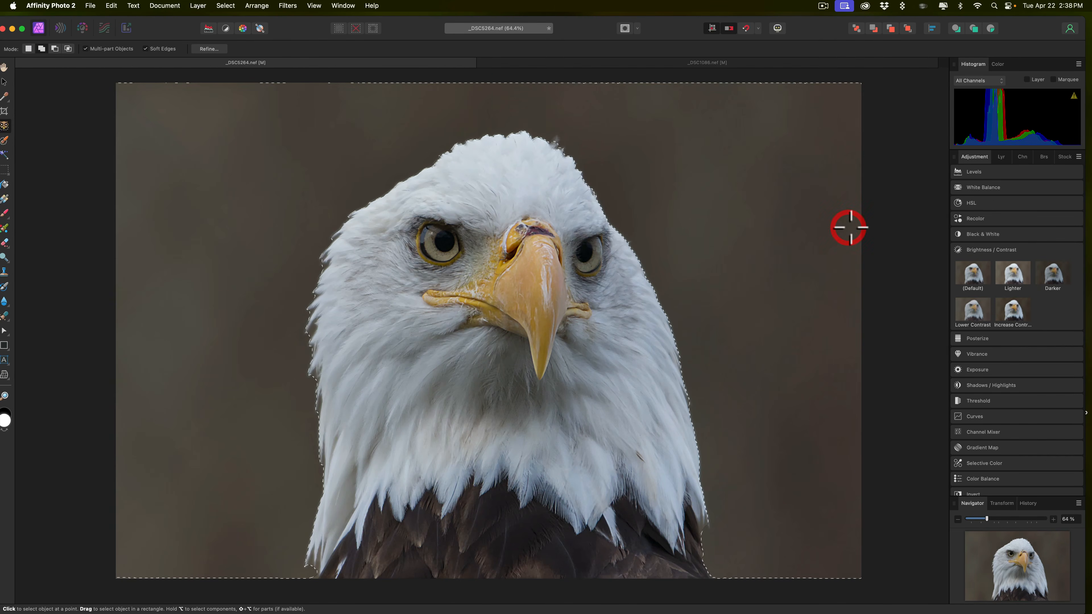
Step: Switch each Brightness / Contrast adjustment layer off and on to compare its effect, and deselect the background
{"action": "left_click", "coordinate": [1001, 157]}
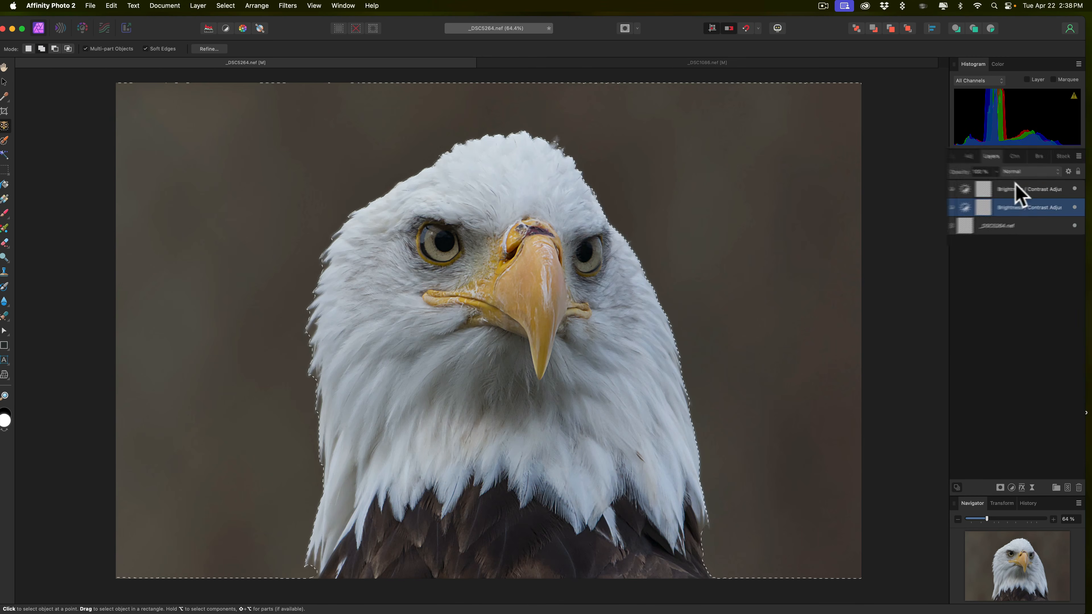
{"action": "left_click", "coordinate": [1057, 218]}
{"action": "left_click", "coordinate": [1057, 217]}
{"action": "left_click", "coordinate": [1057, 180]}
{"action": "left_click", "coordinate": [1057, 180]}
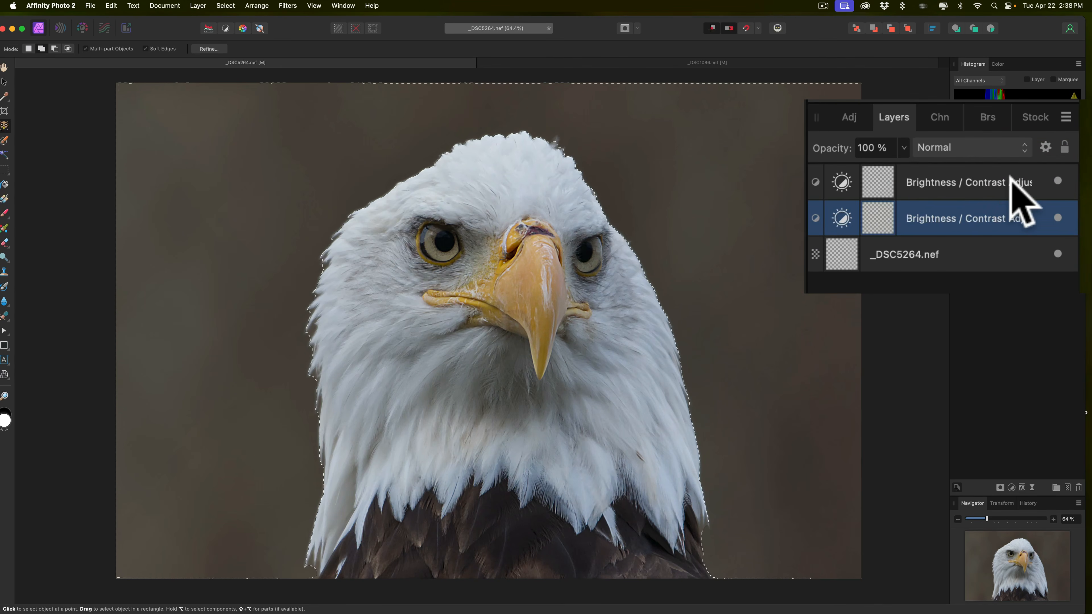
{"action": "key", "text": "super"}
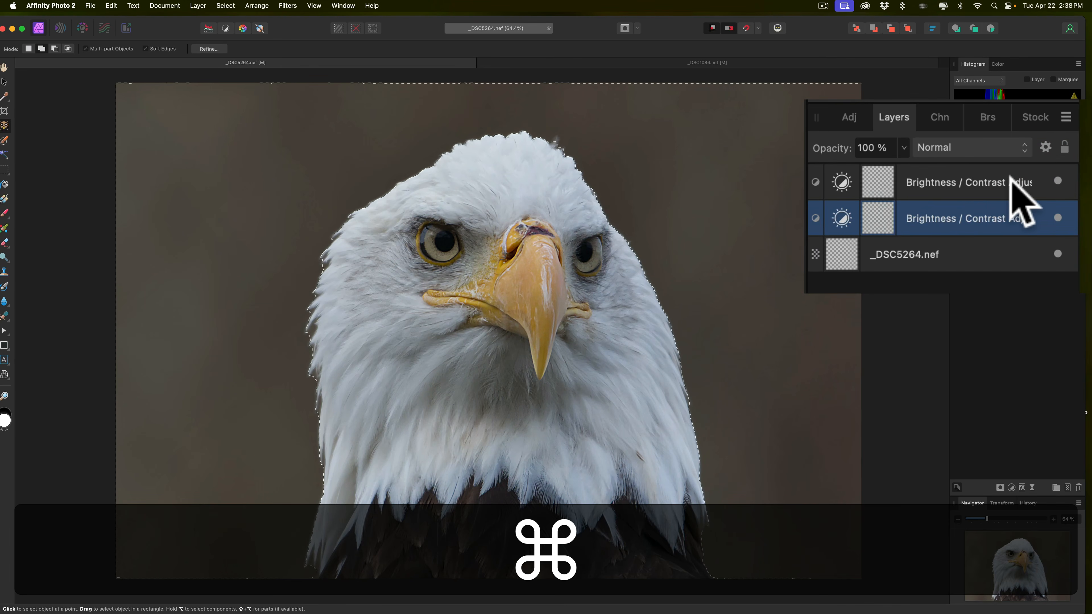
{"action": "key", "text": "super+d"}
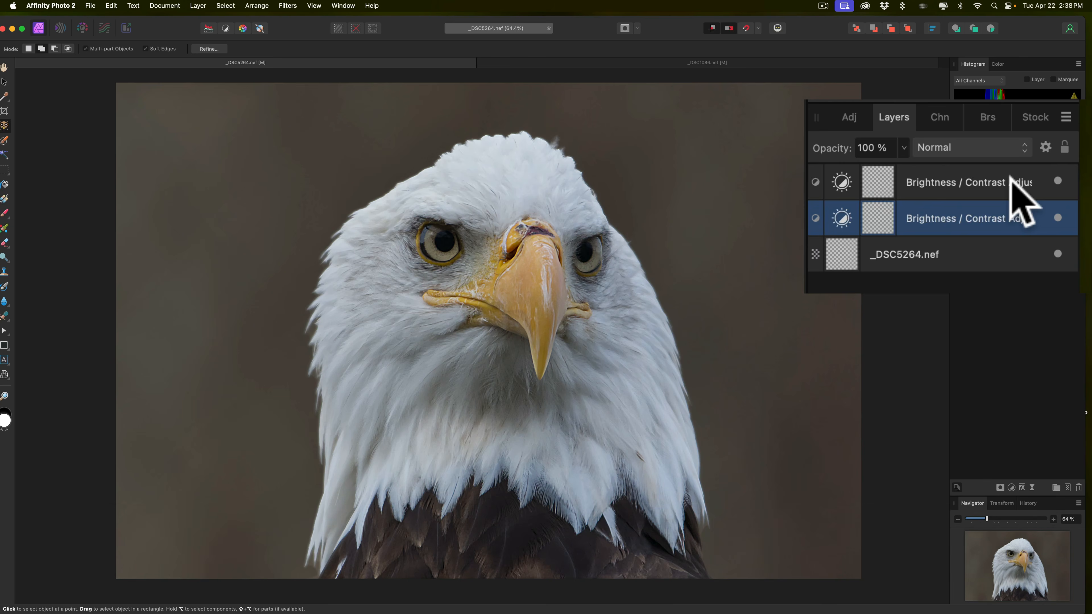